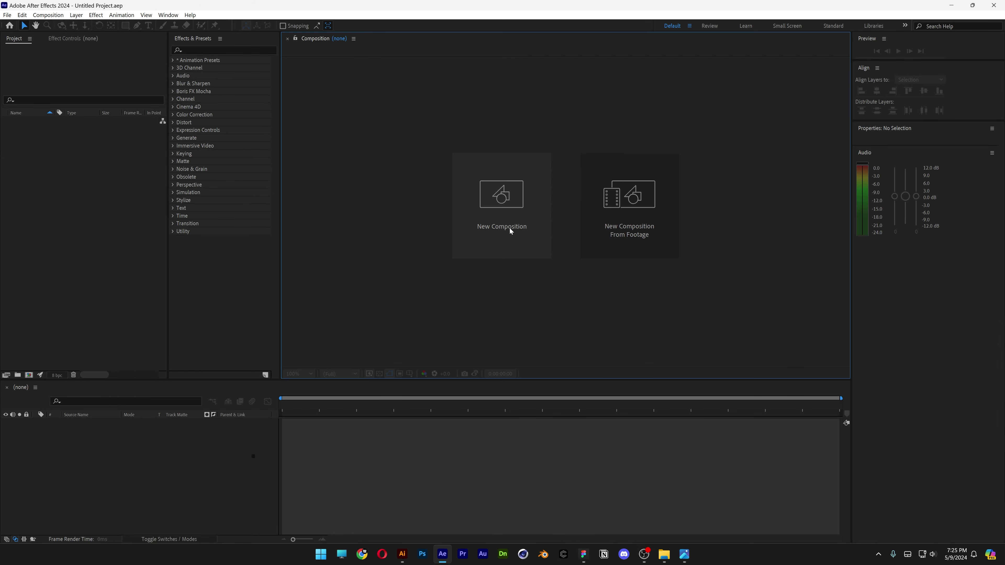
# - Create a composition named 01 at 500 x 500 px, two seconds long, with a white background
pyautogui.click(509, 226)
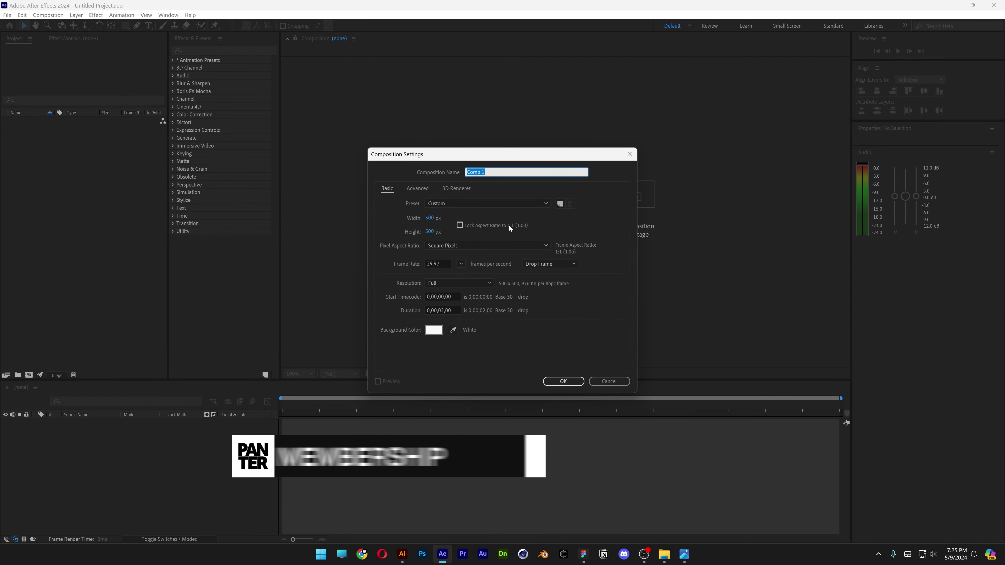
pyautogui.write('01')
pyautogui.click(430, 218)
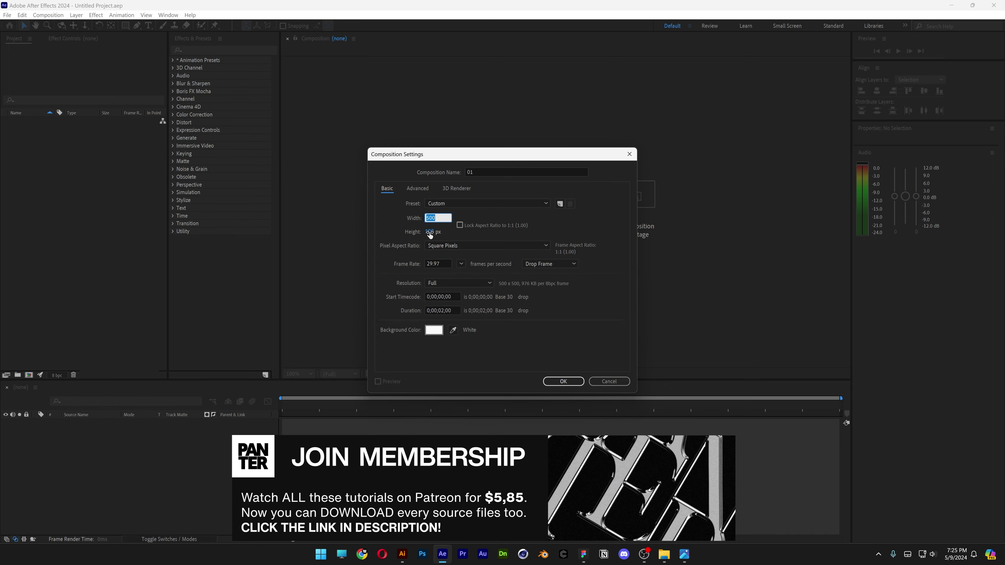
pyautogui.press('Tab')
pyautogui.click(424, 310)
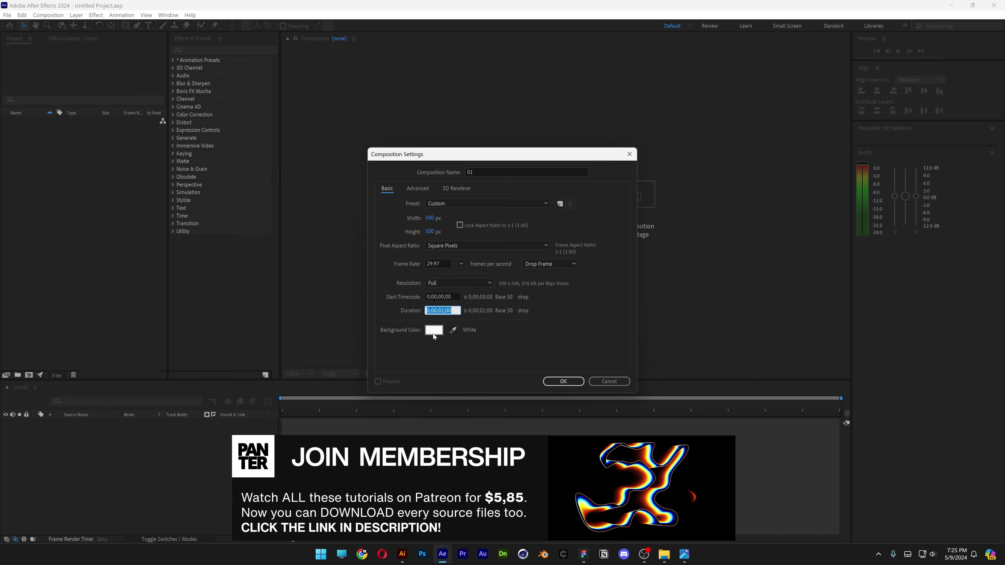
pyautogui.click(562, 381)
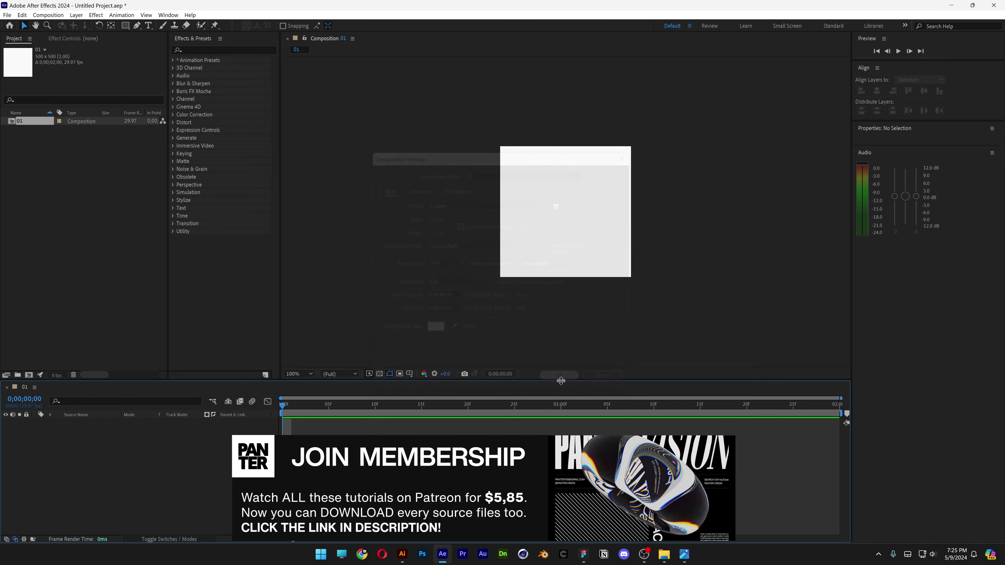
# - Choose the Pen tool and set its fill to None and its stroke to Solid Color
pyautogui.click(137, 26)
pyautogui.click(277, 26)
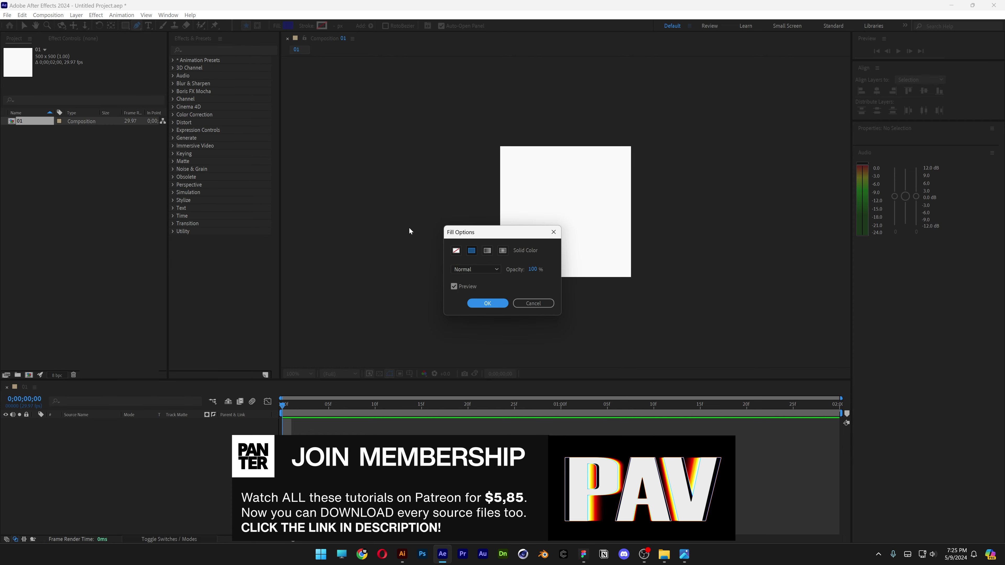
pyautogui.click(456, 250)
pyautogui.click(487, 304)
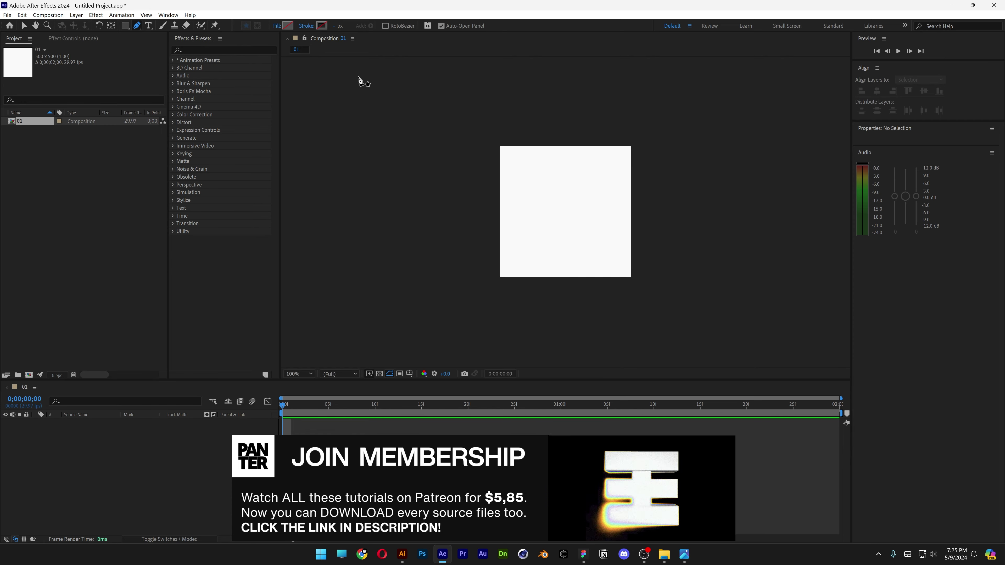
pyautogui.click(306, 25)
pyautogui.click(471, 250)
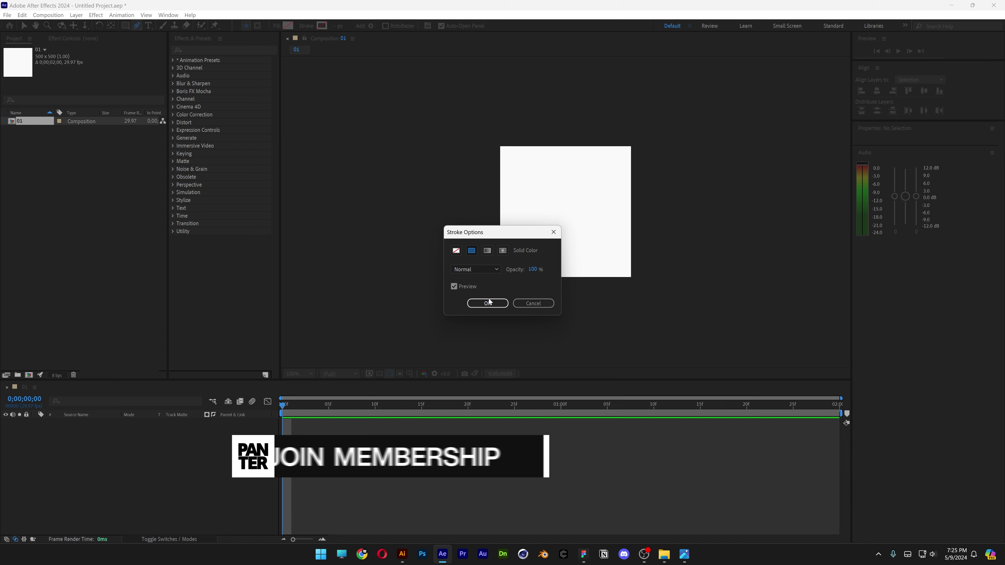
pyautogui.click(487, 303)
# - Draw a straight diagonal line rising across the upper part of composition 01 and set its stroke width to 40 px
pyautogui.click(666, 123)
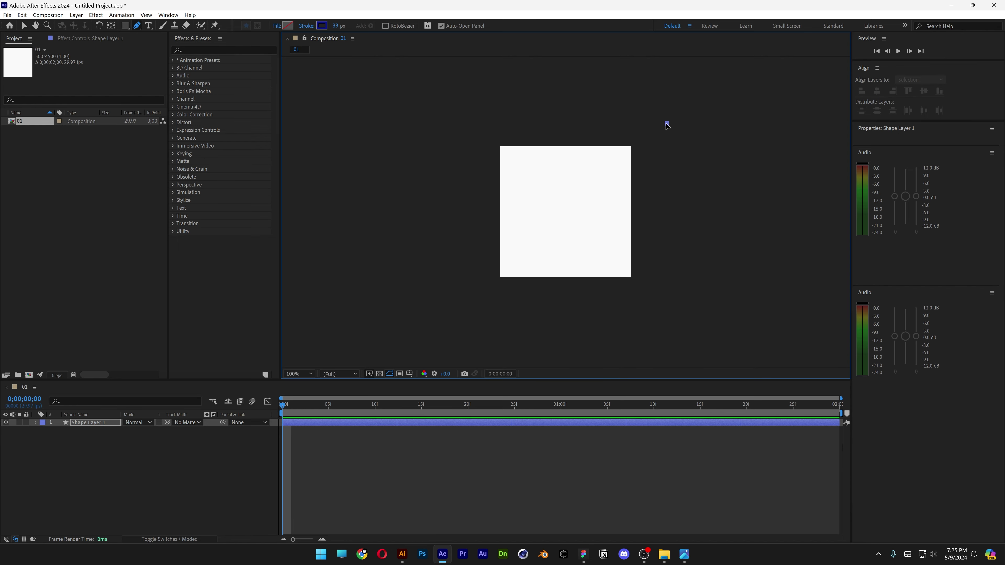
pyautogui.click(455, 186)
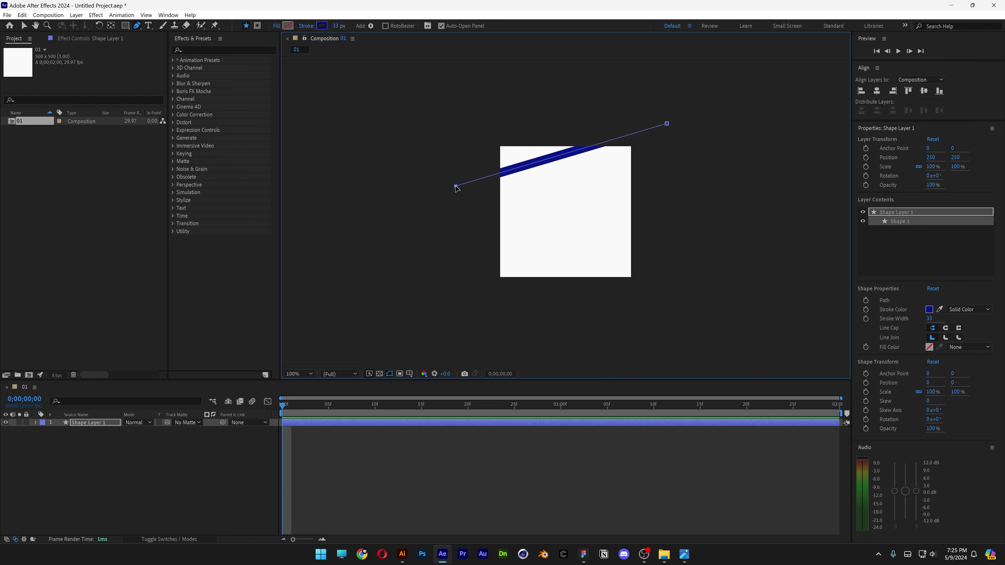
pyautogui.moveTo(334, 26); pyautogui.dragTo(335, 28)
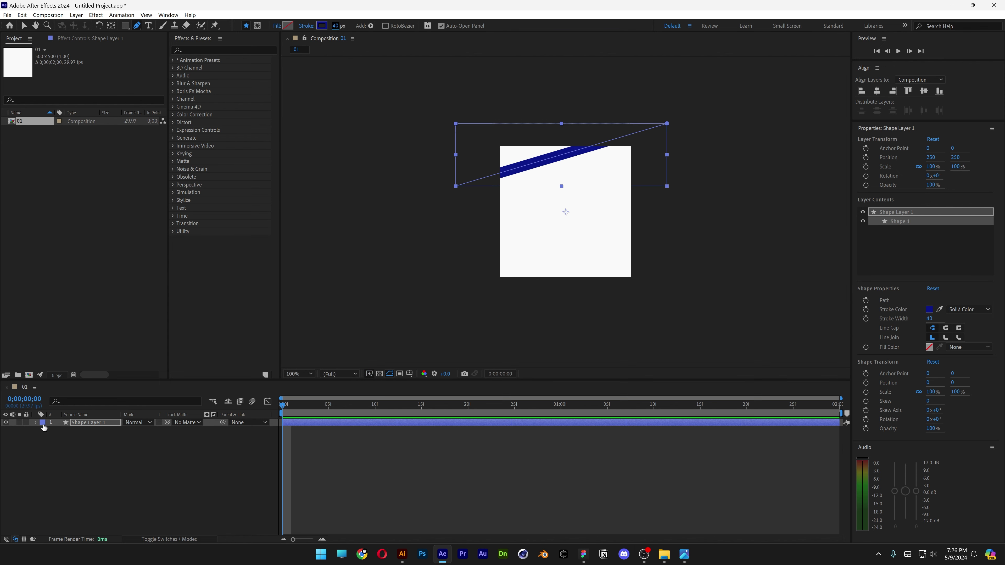
# - Add a Repeater to the line's shape layer and increase its number of copies
pyautogui.click(36, 422)
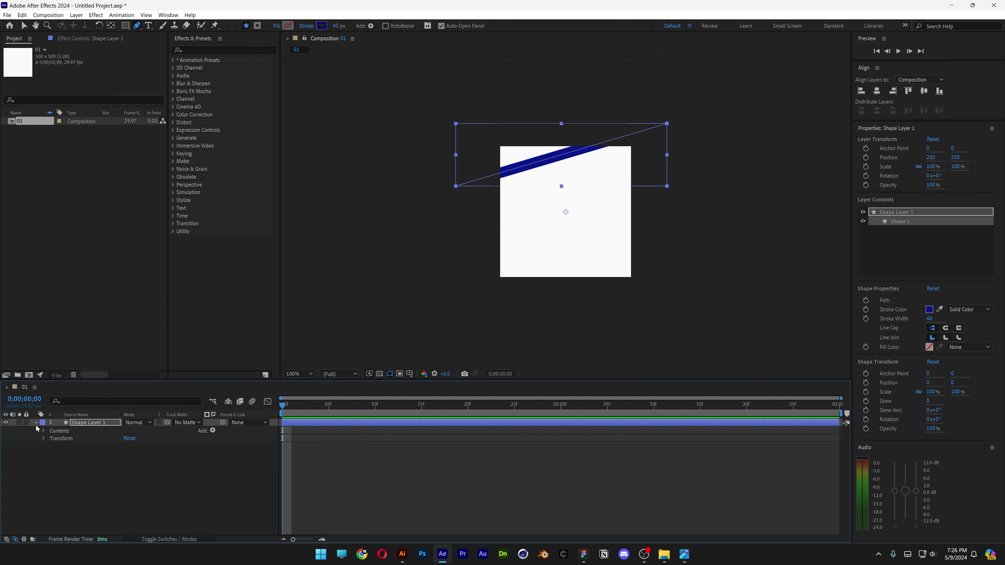
pyautogui.click(213, 431)
pyautogui.click(155, 349)
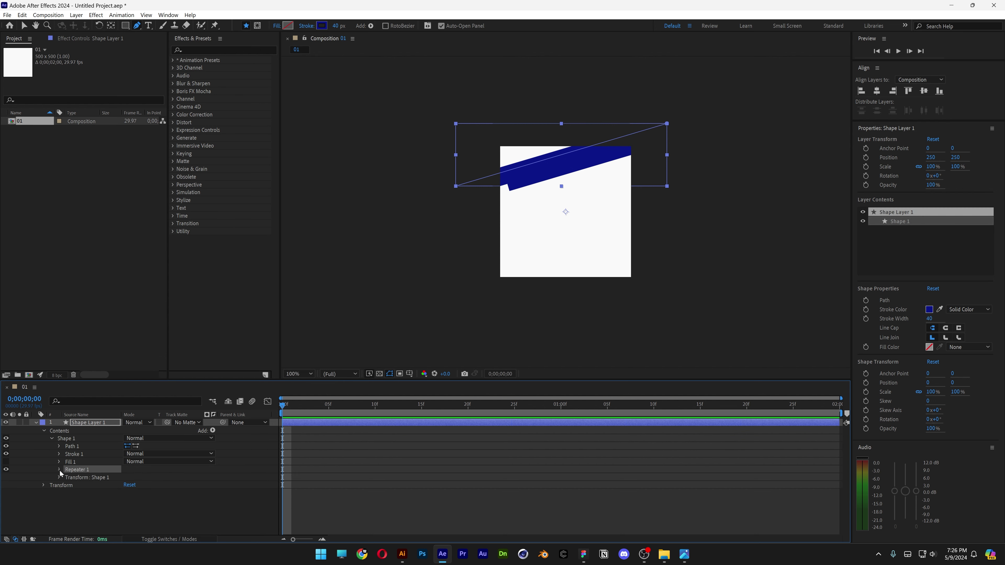
pyautogui.click(59, 469)
pyautogui.moveTo(129, 477); pyautogui.dragTo(139, 478)
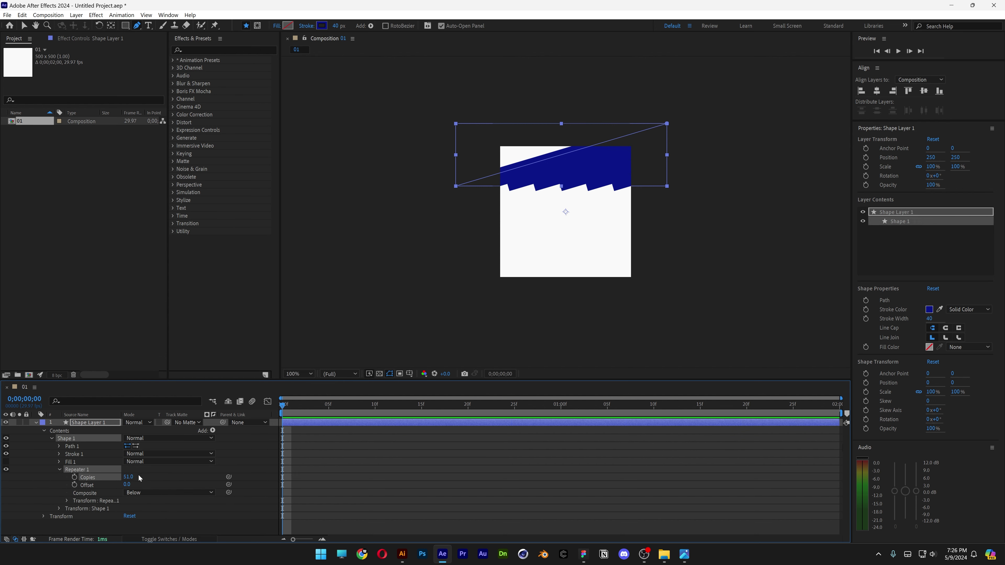
# - Set the Repeater's transform position to 0, 75 and shift the line upward so the diagonal stripes fill the composition
pyautogui.click(67, 501)
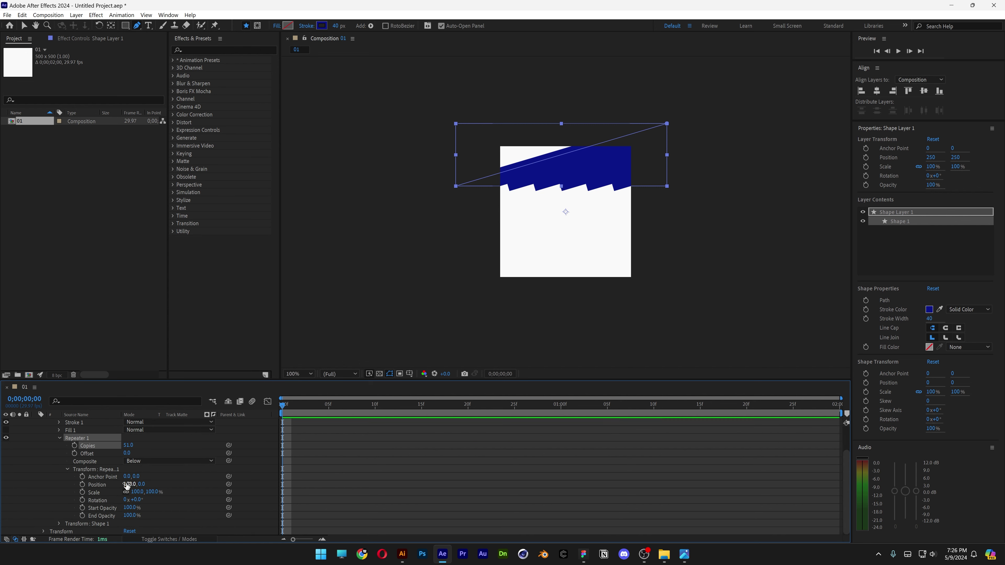
pyautogui.click(127, 484)
pyautogui.press('Return')
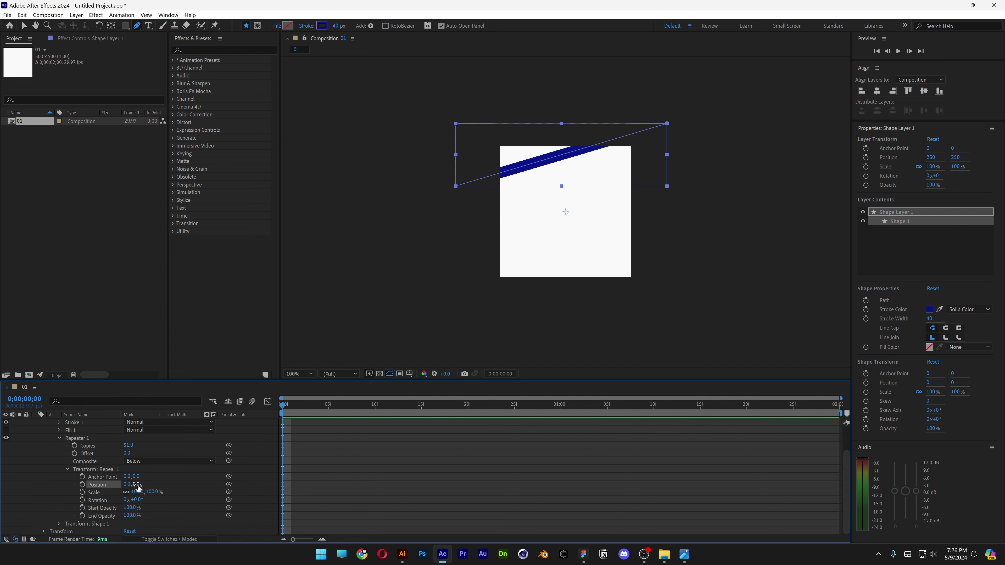
pyautogui.moveTo(138, 485); pyautogui.dragTo(175, 476)
pyautogui.moveTo(560, 143); pyautogui.dragTo(556, 126)
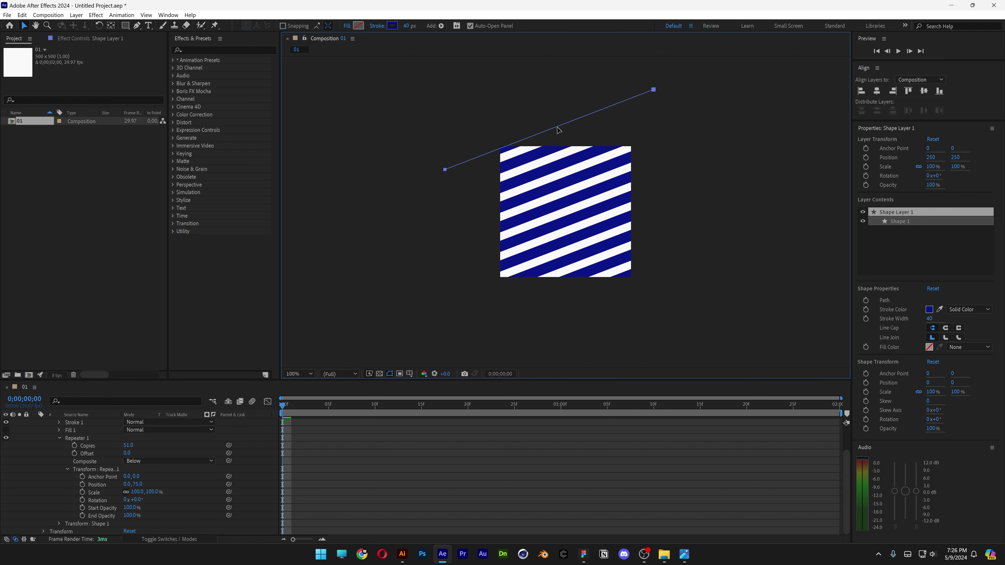
# - Show the rulers and place a horizontal guide near the composition's lower edge, at a stripe's edge
pyautogui.press('.')
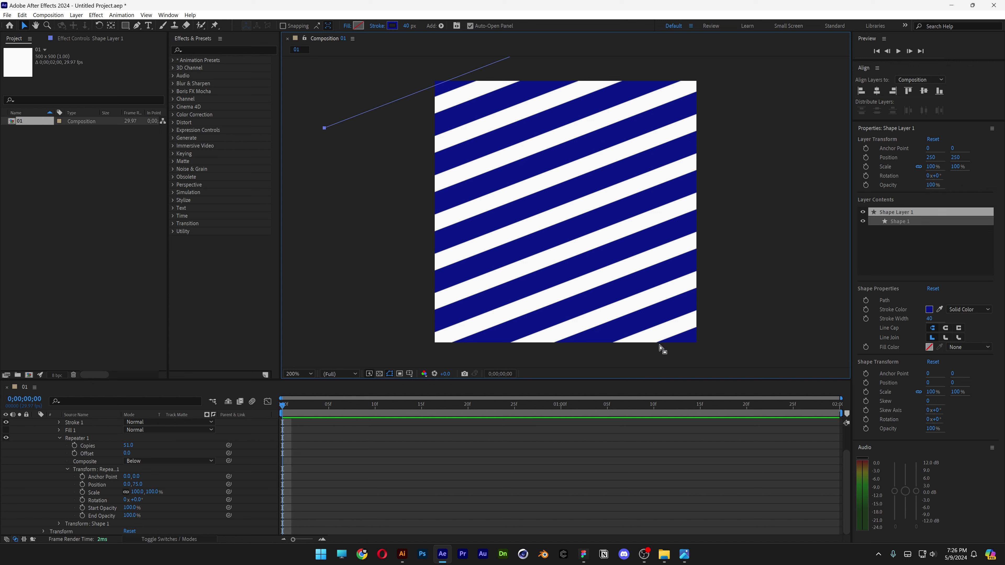
pyautogui.hotkey('ctrl', 'r')
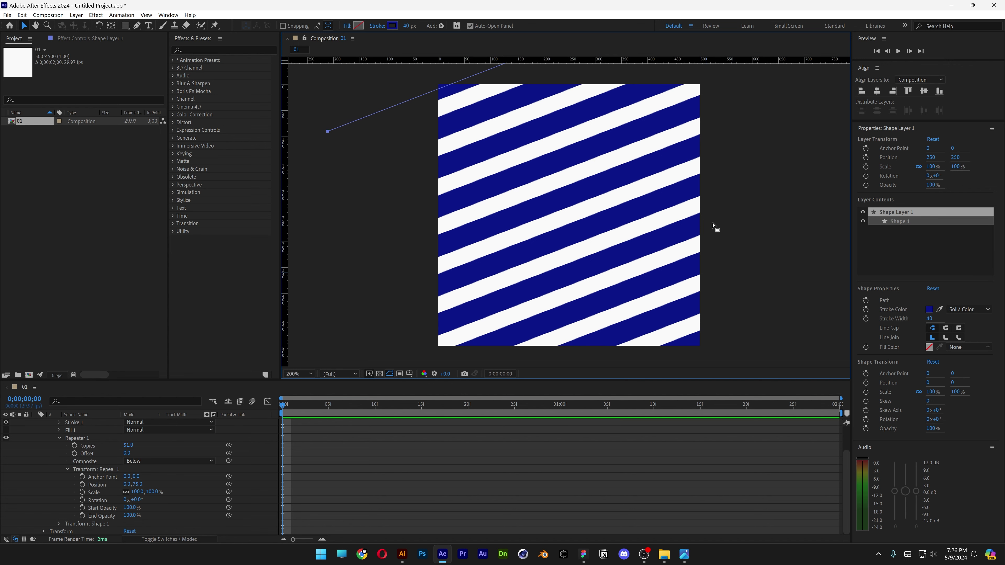
pyautogui.moveTo(712, 59); pyautogui.dragTo(707, 330)
# - Keyframe the stripe layer's position at the start, then move the layer up to 250, -125 at 0;00;00;28
pyautogui.press('p')
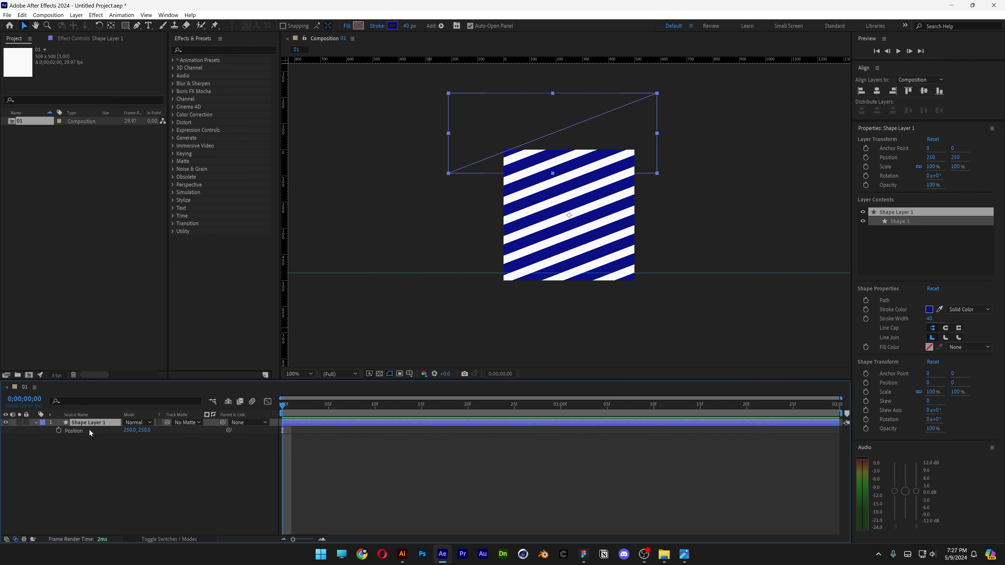
pyautogui.click(59, 430)
pyautogui.click(543, 404)
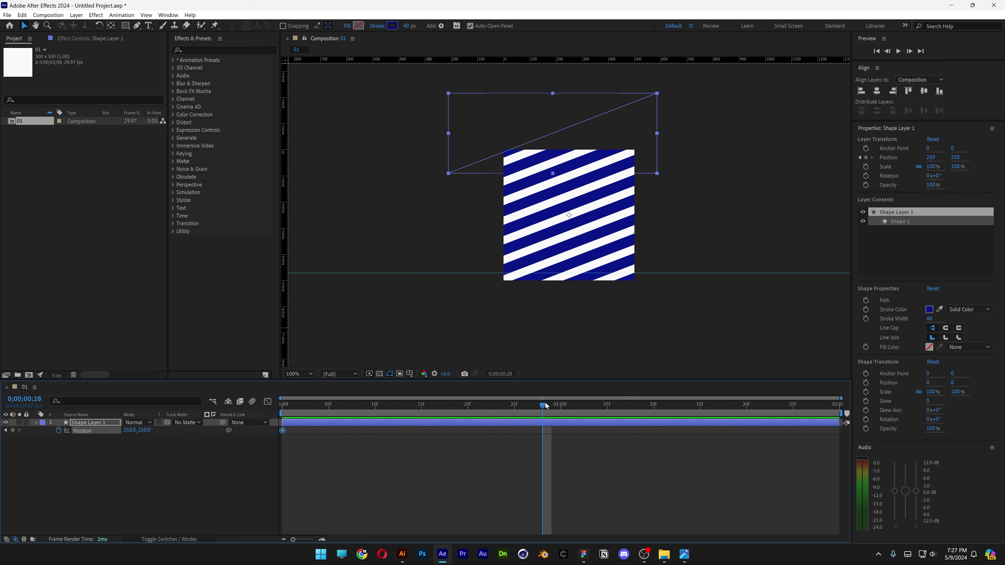
pyautogui.moveTo(525, 186); pyautogui.dragTo(515, 251)
pyautogui.moveTo(554, 193); pyautogui.dragTo(567, 98)
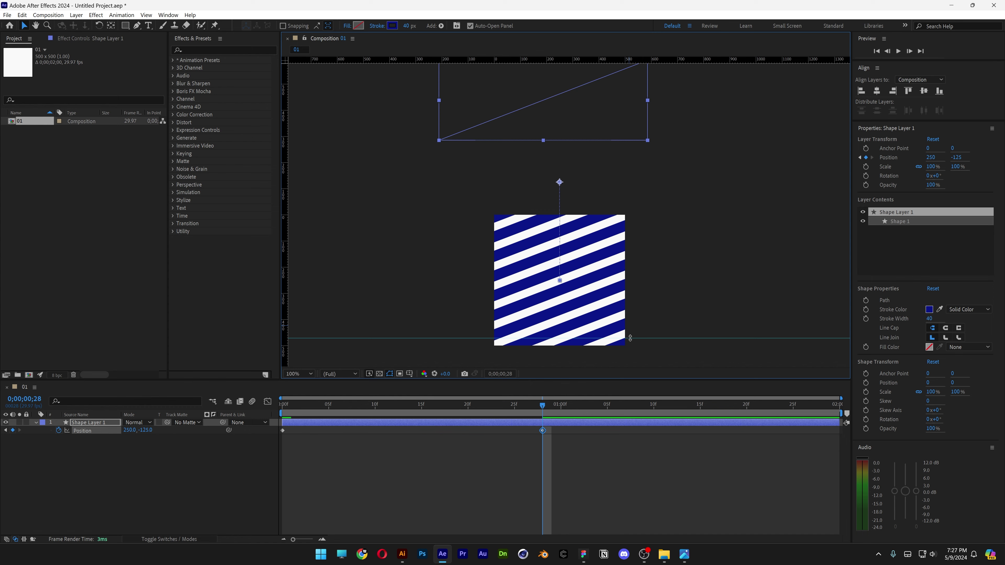
pyautogui.scroll(4, 621, 222)
pyautogui.scroll(-4, 644, 289)
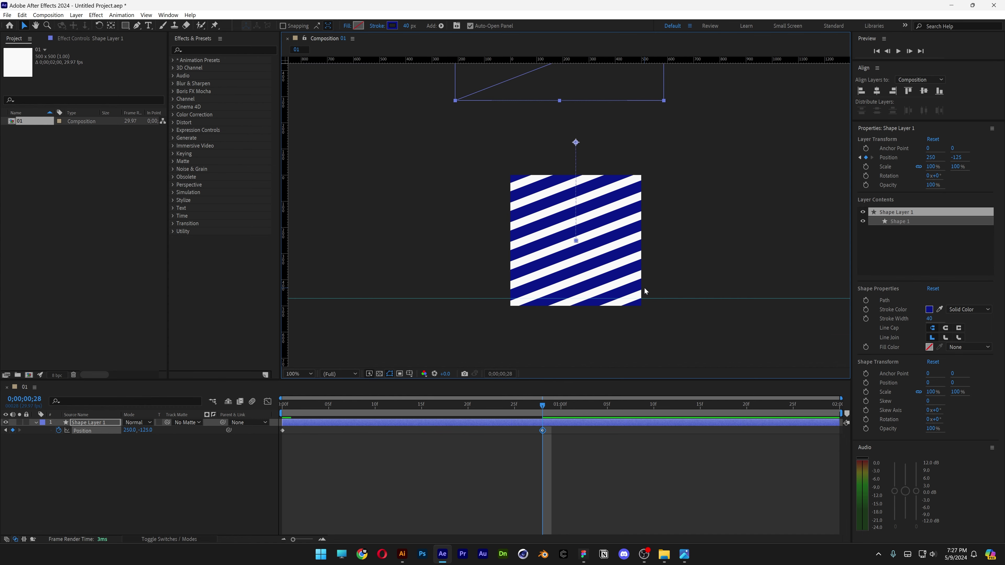
# - Move the second position keyframe to the end of the timeline and preview the stripe animation from the start
pyautogui.moveTo(543, 430); pyautogui.dragTo(839, 431)
pyautogui.press('Home')
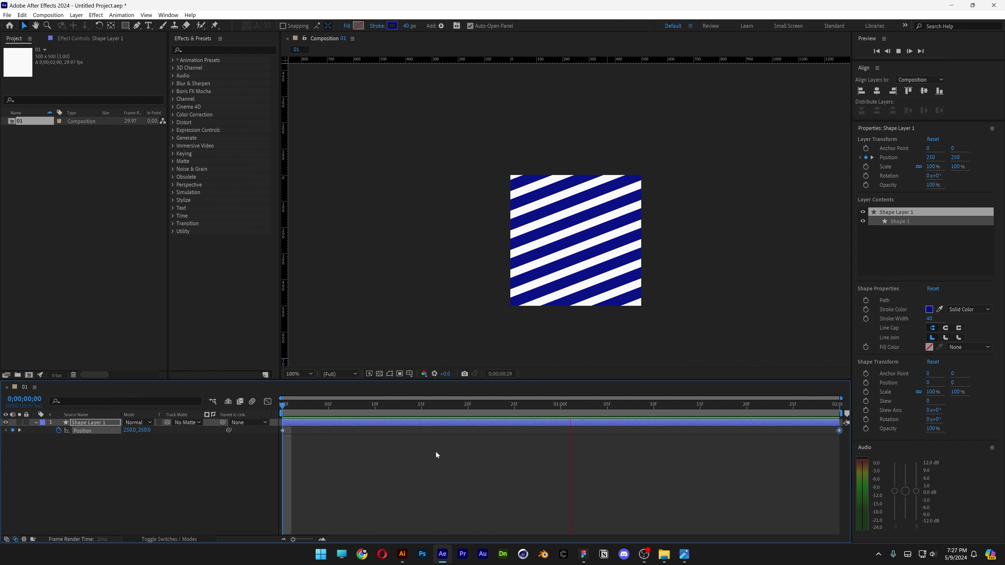
pyautogui.click(436, 452)
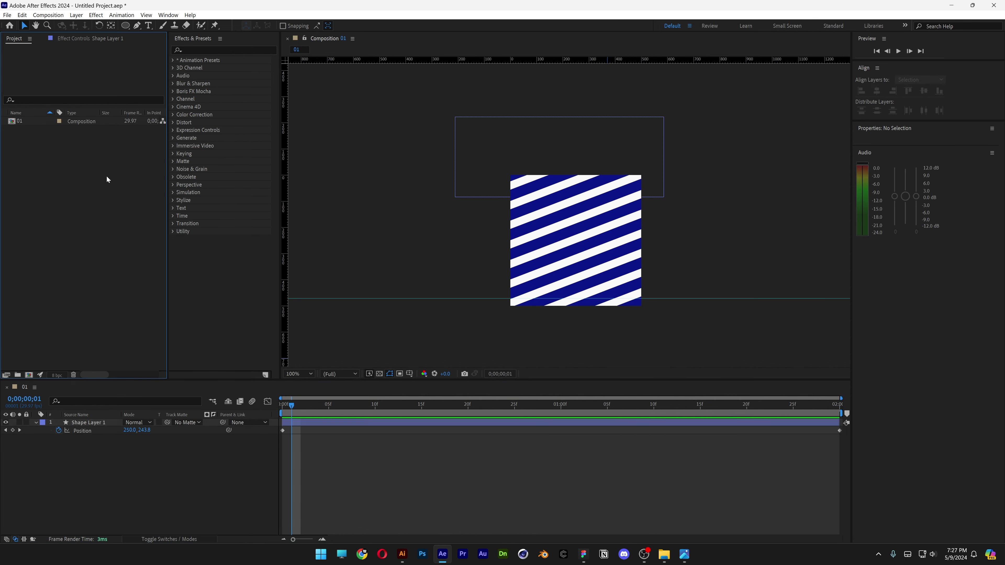
# - Create a second composition named 02 with the same 500 x 500 px, two-second settings
pyautogui.rightClick(66, 177)
pyautogui.click(89, 183)
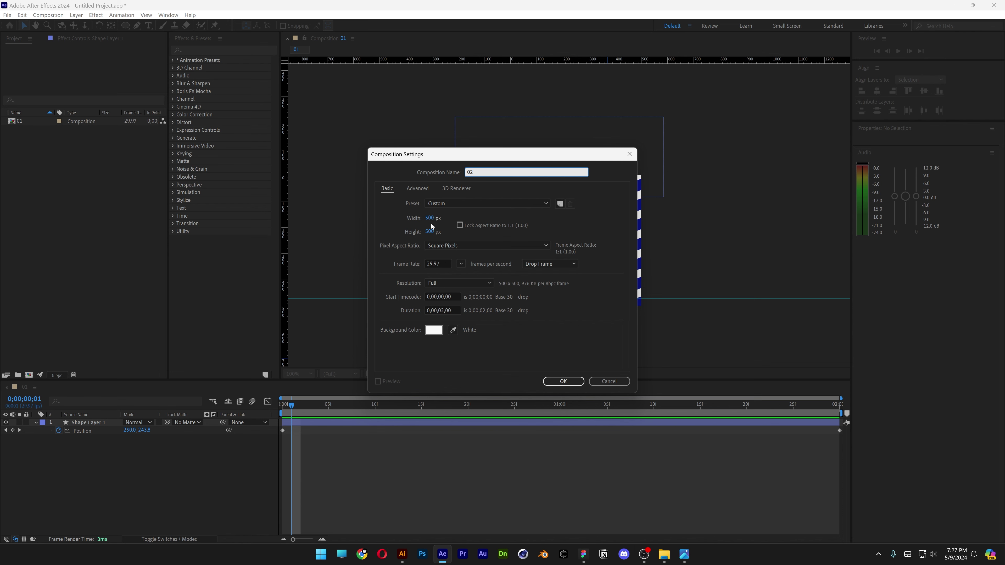
pyautogui.click(558, 381)
# - Show the Title/Action Safe overlay and place a vertical and a horizontal guide through the centre of composition 02
pyautogui.click(410, 373)
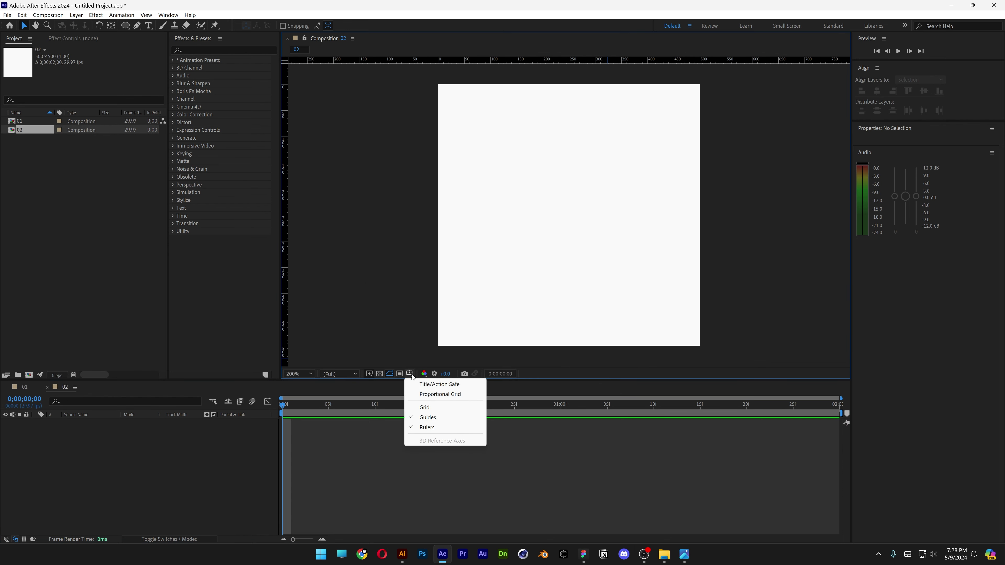
pyautogui.click(467, 386)
pyautogui.scroll(3, 577, 215)
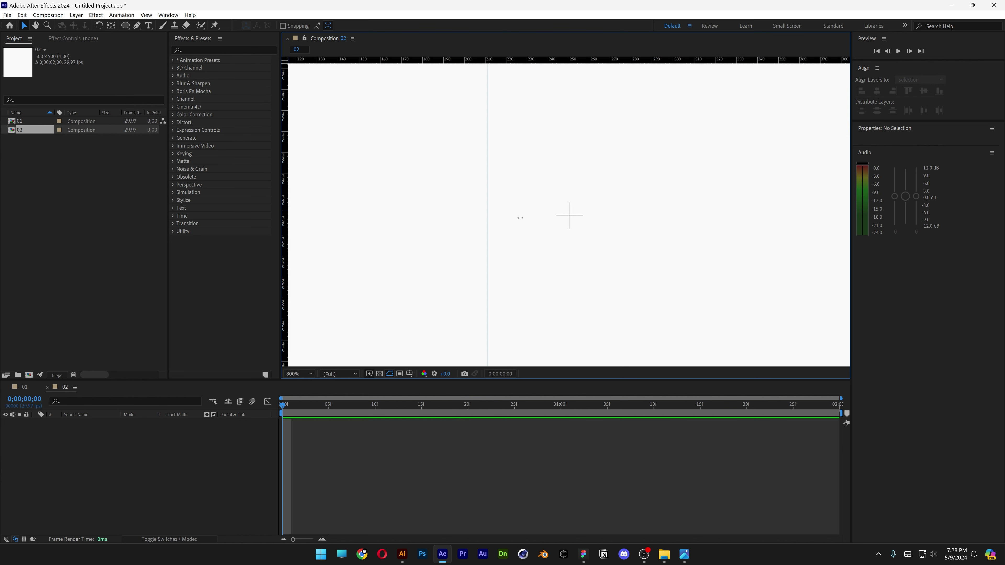
pyautogui.scroll(2, 569, 219)
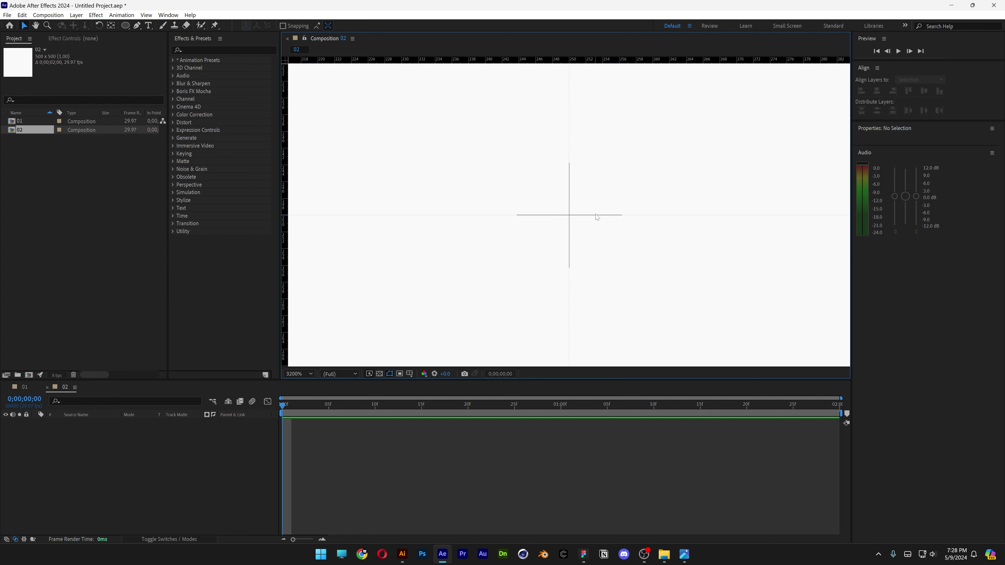
pyautogui.scroll(-4, 595, 215)
# - Choose the Ellipse tool and set its stroke to None
pyautogui.click(126, 27)
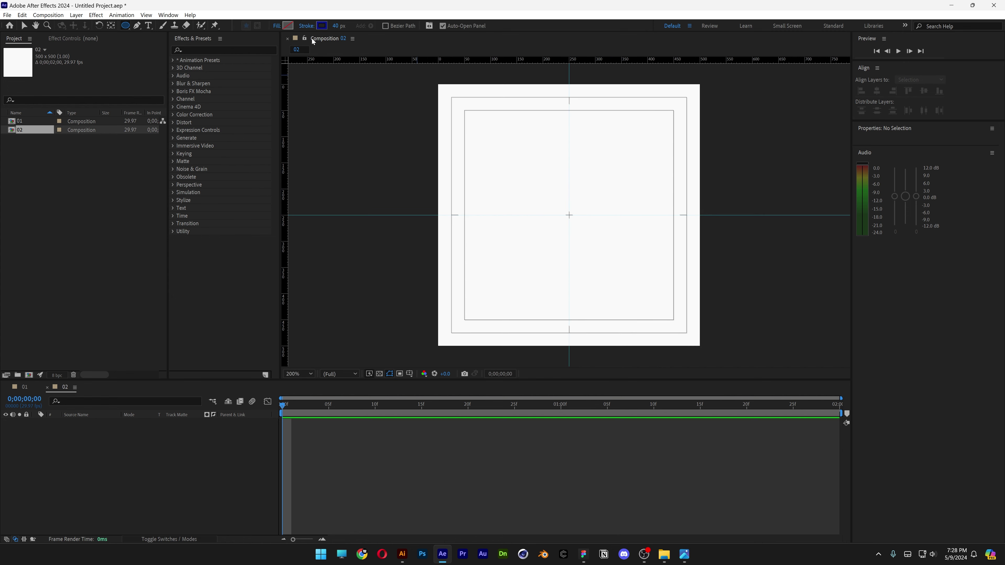
pyautogui.click(307, 26)
pyautogui.click(456, 250)
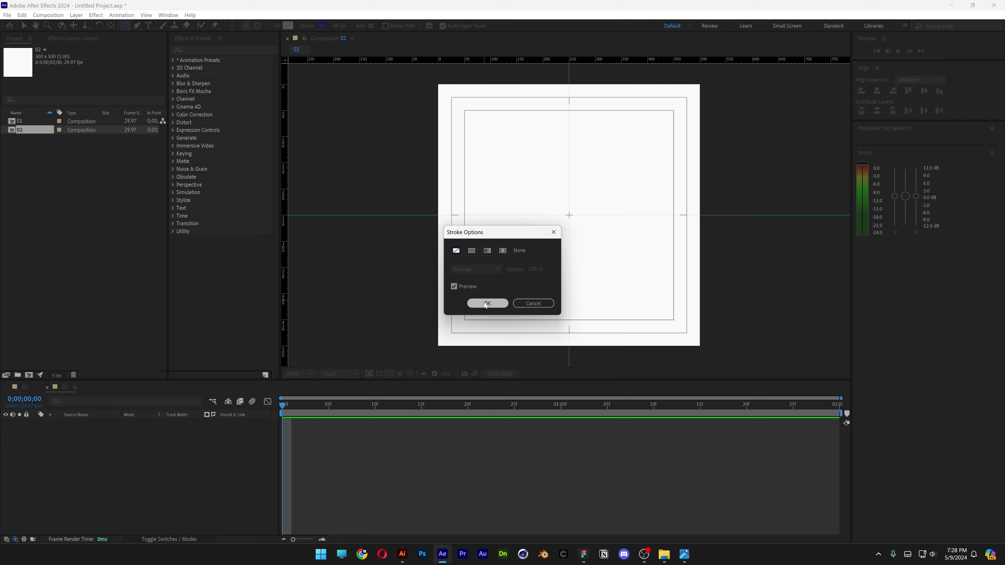
pyautogui.click(486, 304)
# - Set the ellipse fill to Solid Color and pick a lighter medium blue for it
pyautogui.click(276, 26)
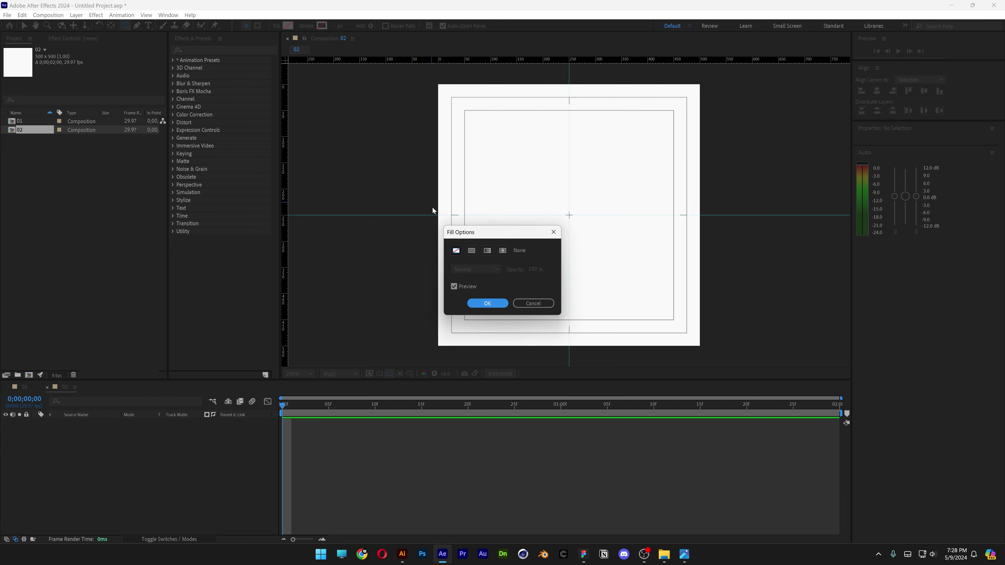
pyautogui.click(468, 250)
pyautogui.click(499, 304)
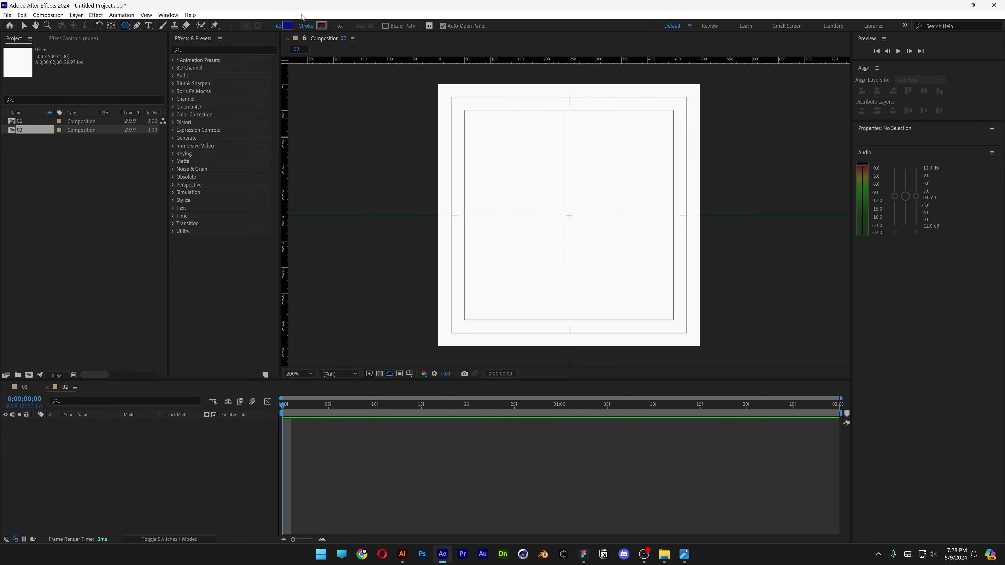
pyautogui.click(288, 26)
pyautogui.click(719, 234)
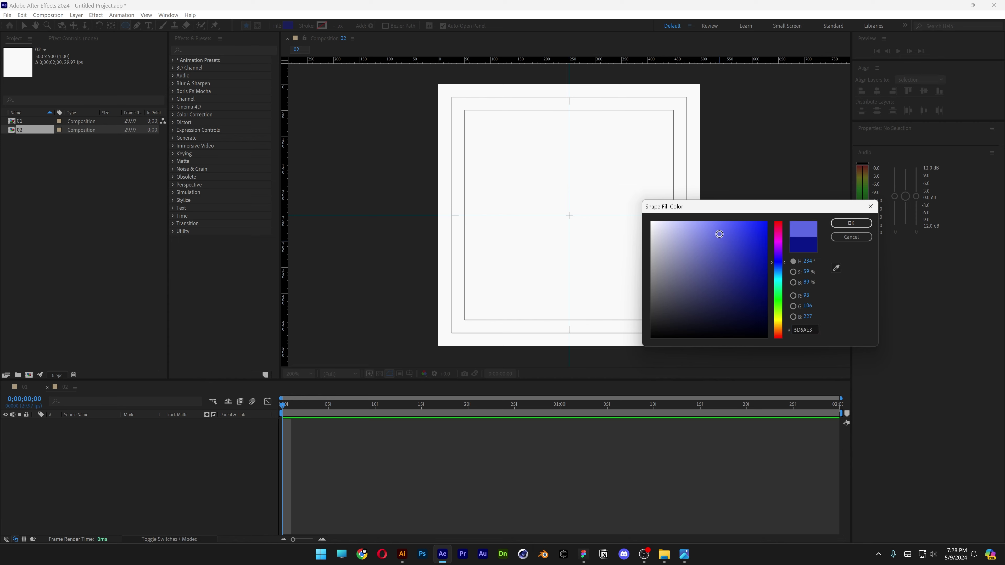
pyautogui.click(850, 223)
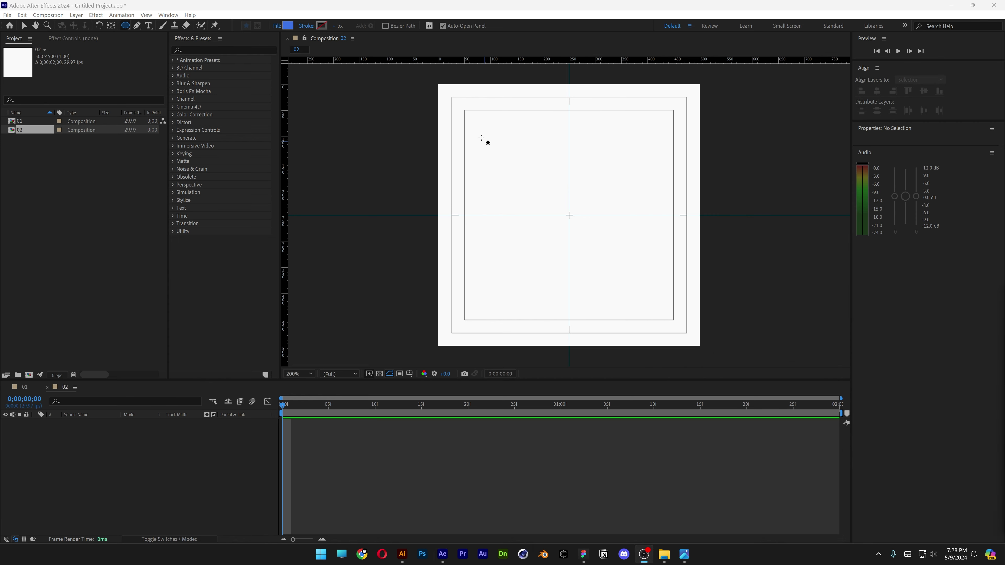
# - Draw a blue circle about 210 px in diameter in the upper-left quadrant of composition 02
pyautogui.moveTo(487, 133); pyautogui.dragTo(503, 168)
pyautogui.press('v')
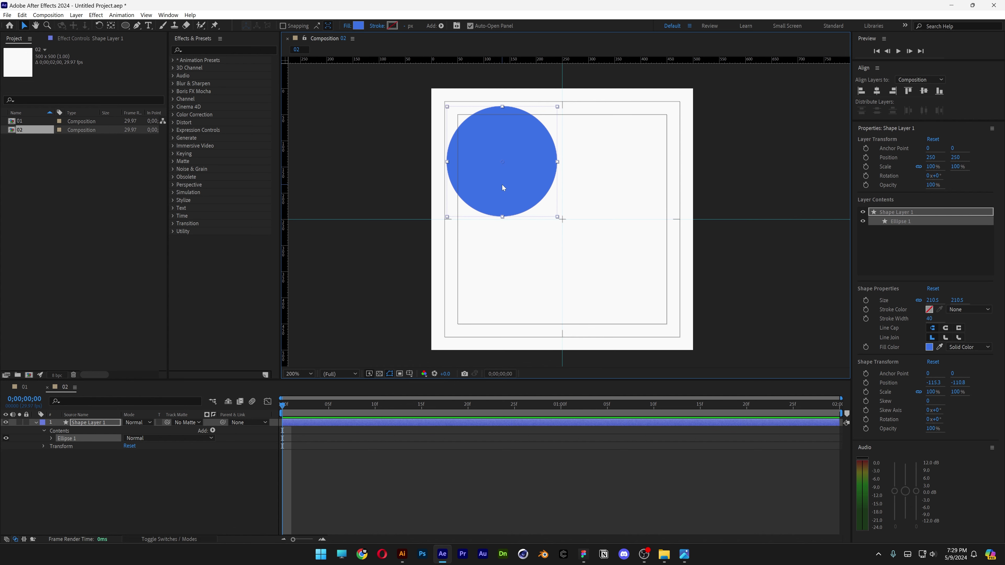
# - Move the shape layer's anchor point to the upper-left corner of the circle's bounding box
pyautogui.click(94, 422)
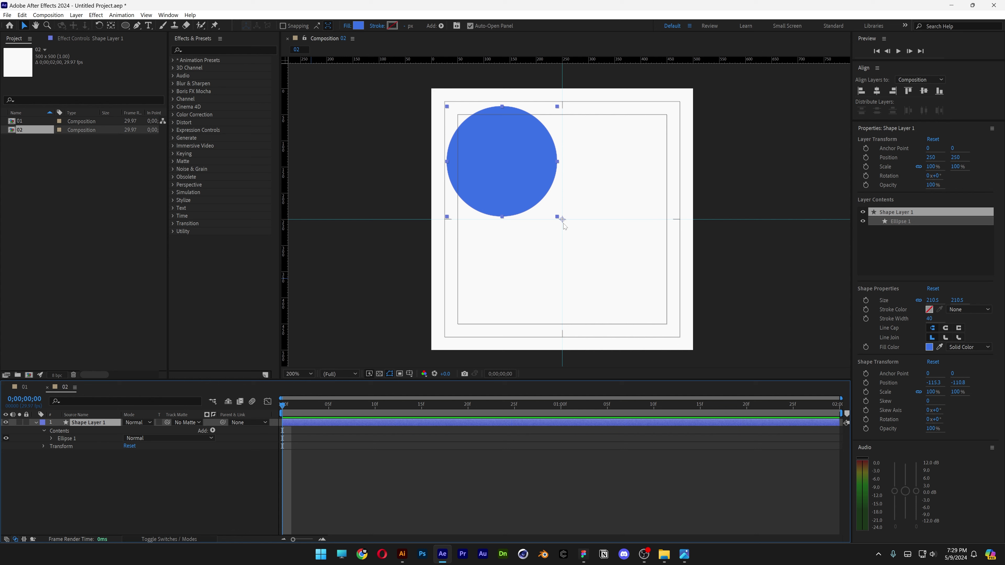
pyautogui.doubleClick(110, 25)
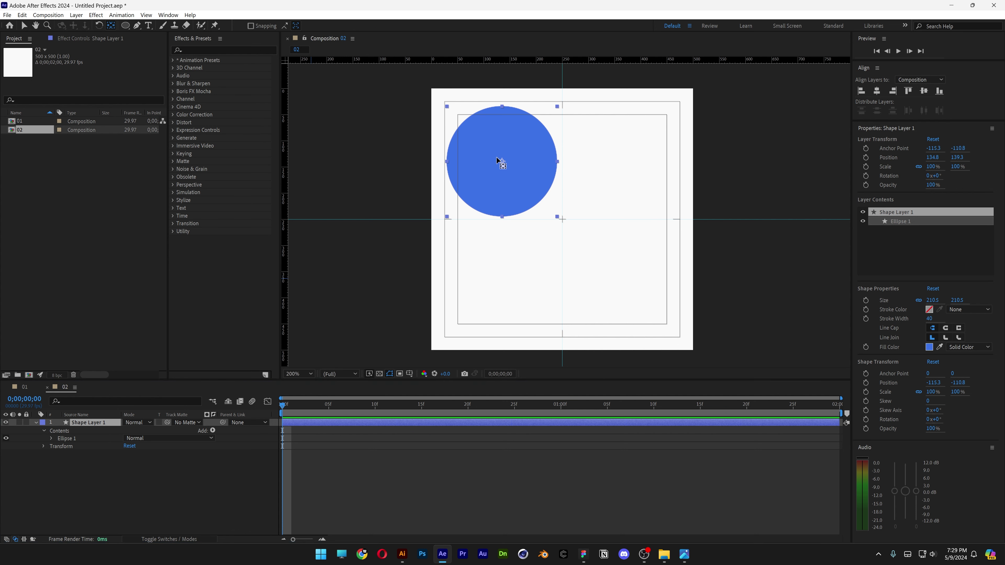
pyautogui.scroll(2, 499, 161)
pyautogui.moveTo(561, 210); pyautogui.dragTo(455, 104)
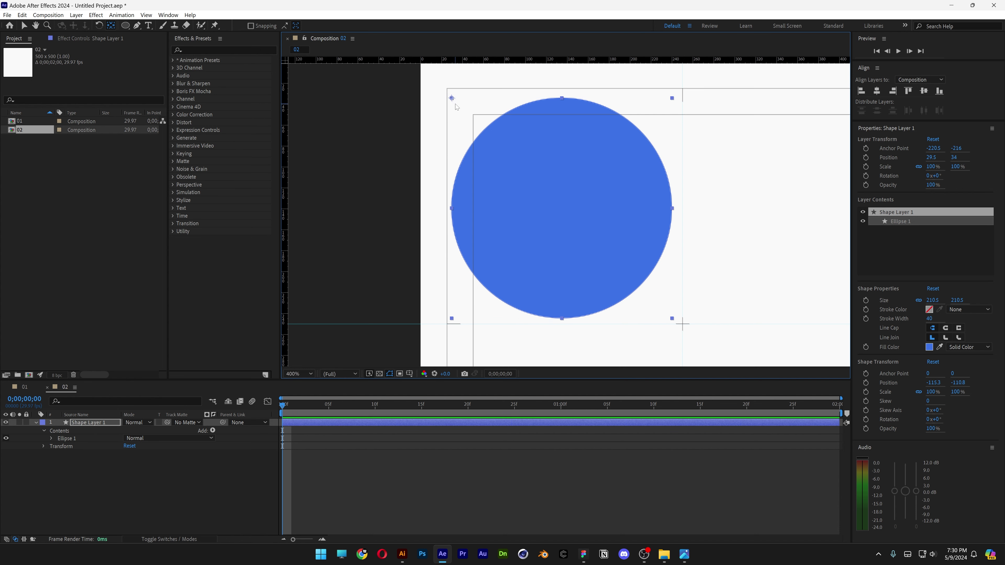
# - Align the circle to the composition's left and top edges and scale it to 118.4% to fill the upper-left quadrant
pyautogui.scroll(1, 542, 154)
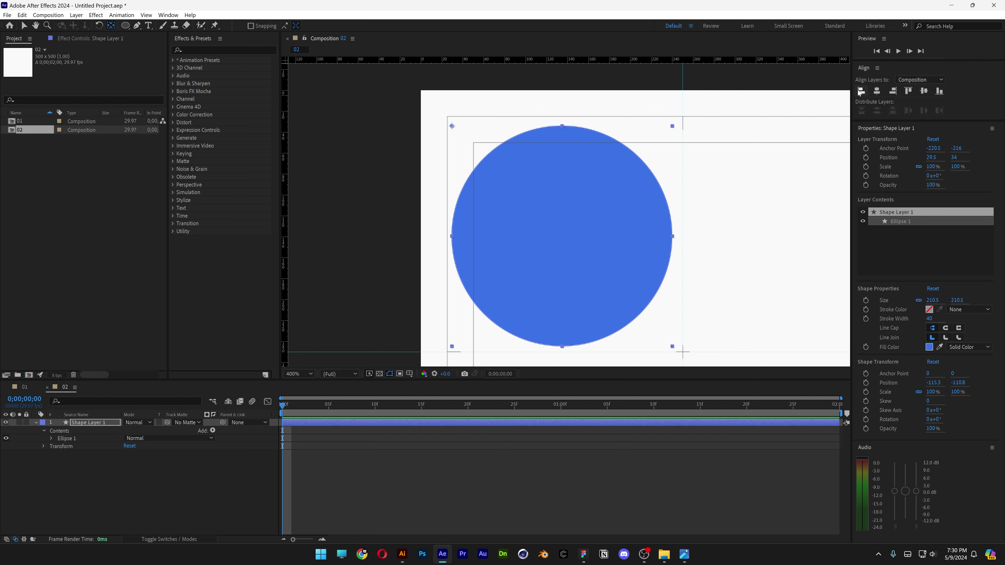
pyautogui.click(878, 92)
pyautogui.click(908, 90)
pyautogui.press('v')
pyautogui.scroll(1, 641, 310)
pyautogui.moveTo(641, 310); pyautogui.dragTo(646, 269)
pyautogui.scroll(-1, 646, 269)
# - Centre the shape layer's anchor point in the middle of the circle
pyautogui.click(111, 26)
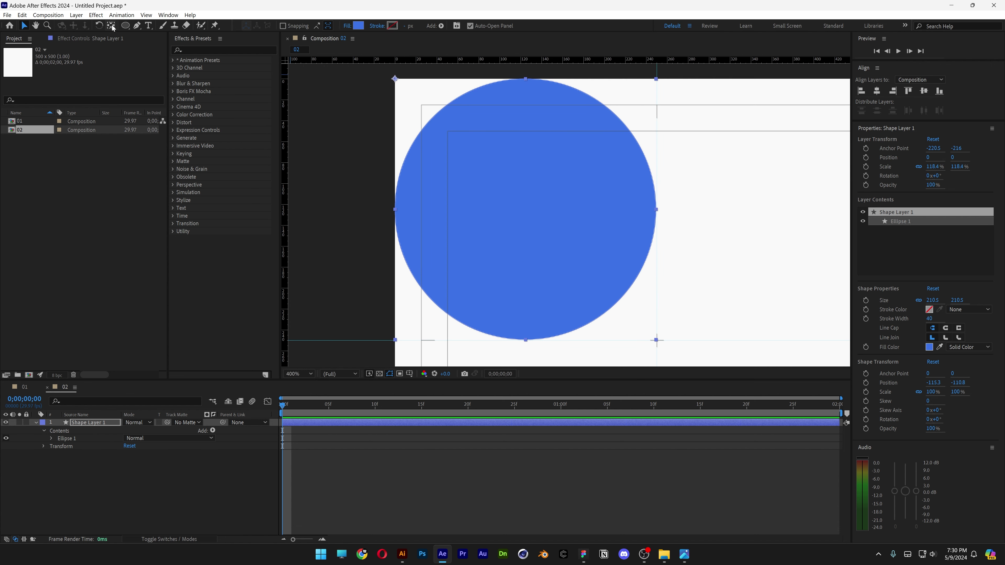
pyautogui.hotkey('ctrl', 'alt', 'Home')
pyautogui.moveTo(539, 232); pyautogui.dragTo(543, 237)
# - Animate the circle's Scale with a keyframe at frame 15 for its full size and 0% at frame 0
pyautogui.press('s')
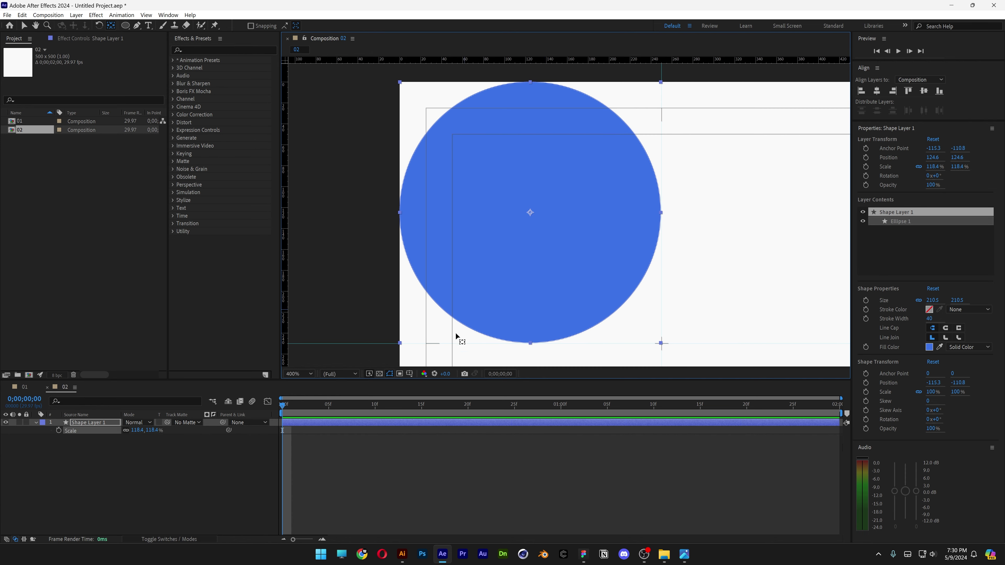
pyautogui.click(421, 410)
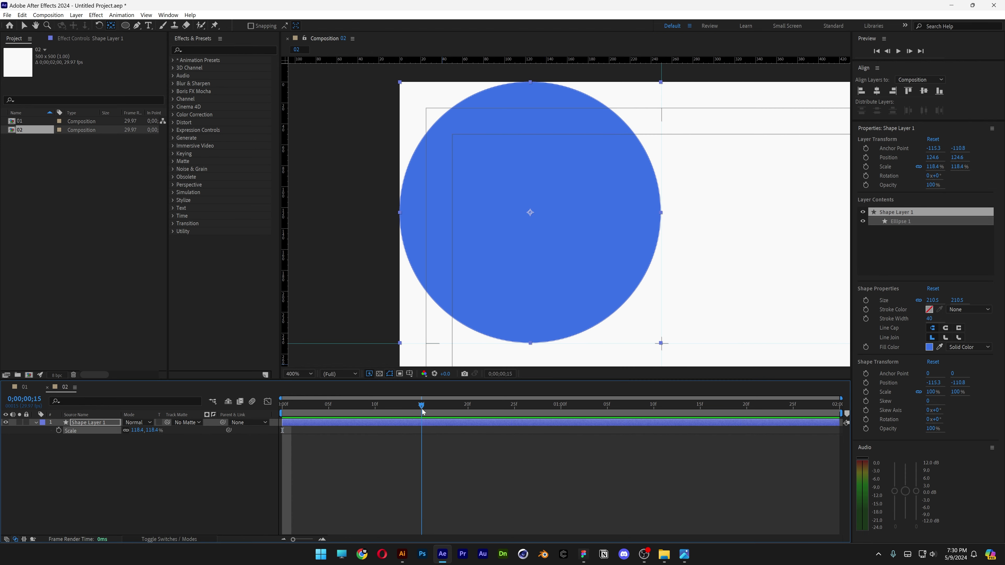
pyautogui.click(59, 430)
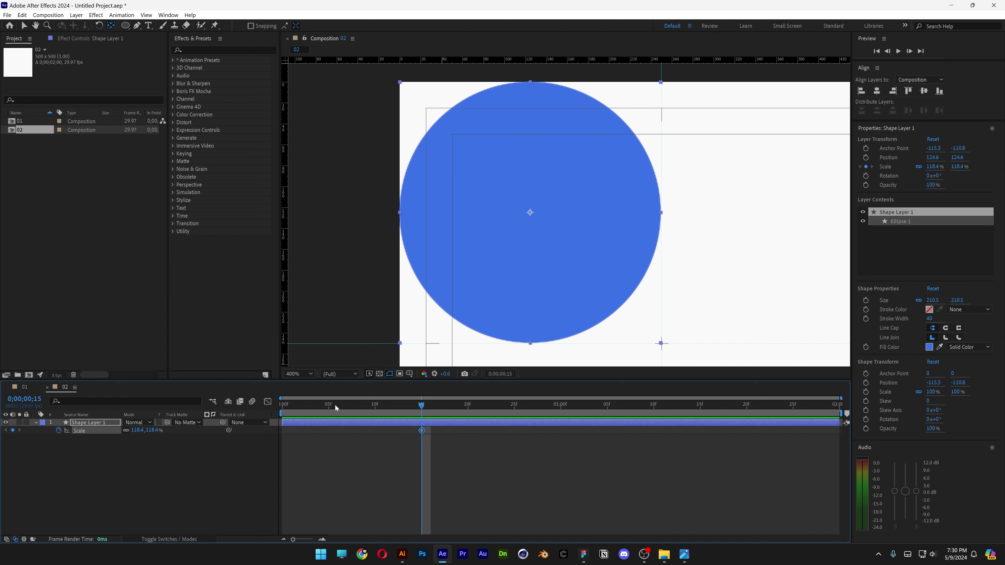
pyautogui.press('Home')
pyautogui.click(152, 430)
pyautogui.write('0')
pyautogui.press('Return')
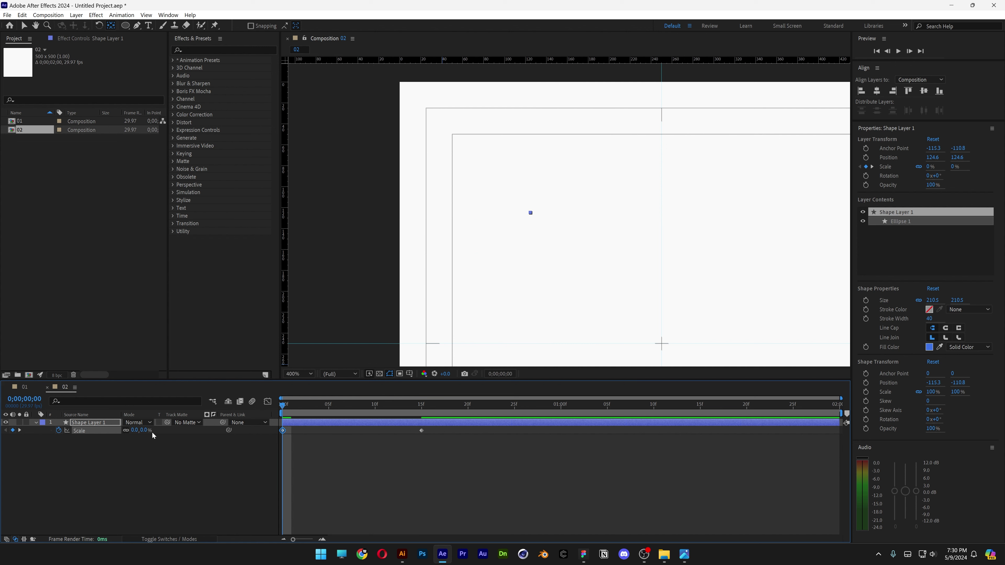
# - Preview the scale animation and apply Easy Ease to both Scale keyframes
pyautogui.click(386, 472)
pyautogui.press('space')
pyautogui.moveTo(463, 465); pyautogui.dragTo(270, 423)
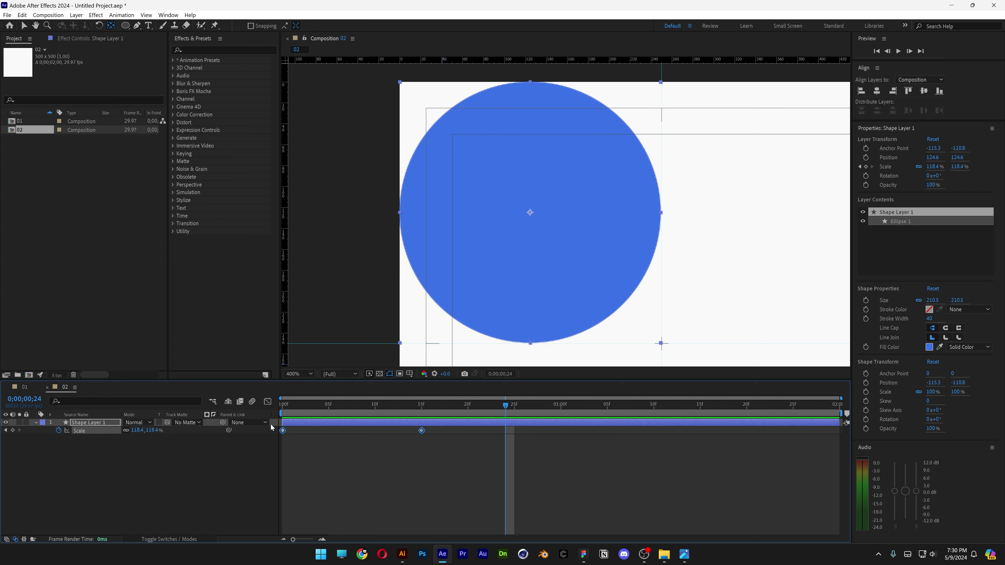
pyautogui.press('F9')
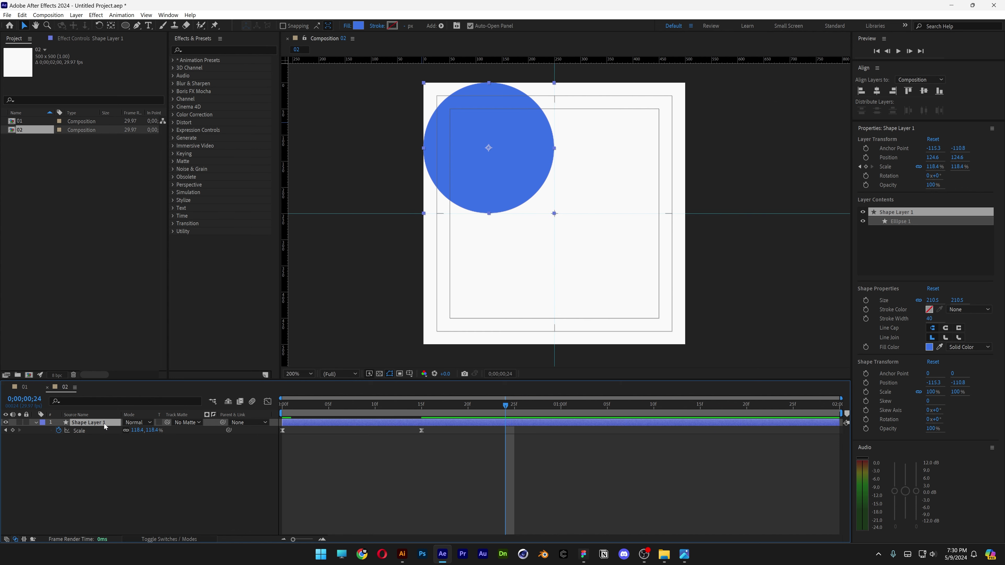
# - Duplicate the animated circle three times and place the copies in the other three quadrants of the composition
pyautogui.hotkey('ctrl', 'd')
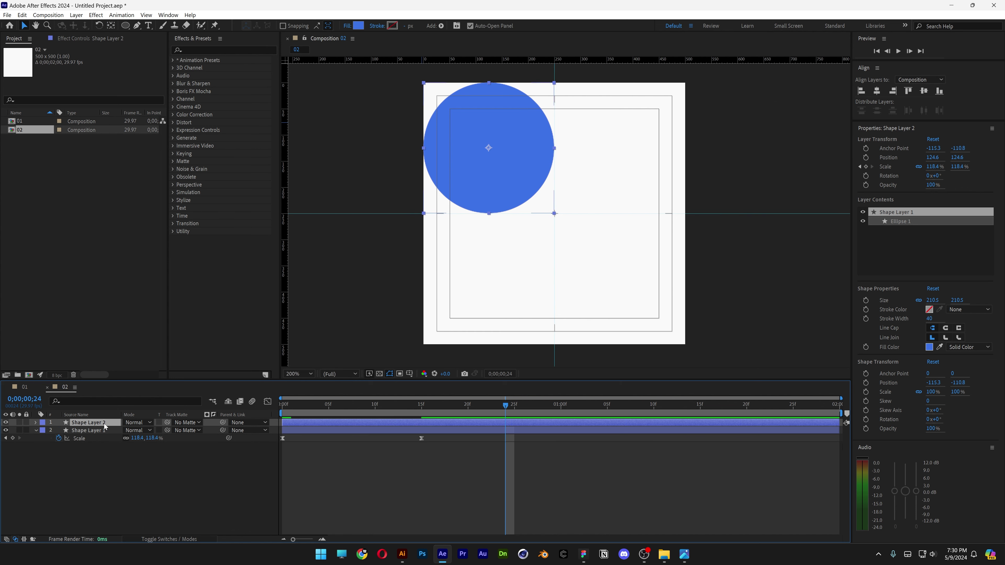
pyautogui.moveTo(488, 190); pyautogui.dragTo(512, 288)
pyautogui.hotkey('ctrl', 'd')
pyautogui.hotkey('ctrl', 'd')
# - Change the fill of the lower-left circle to orange E7723B
pyautogui.click(358, 26)
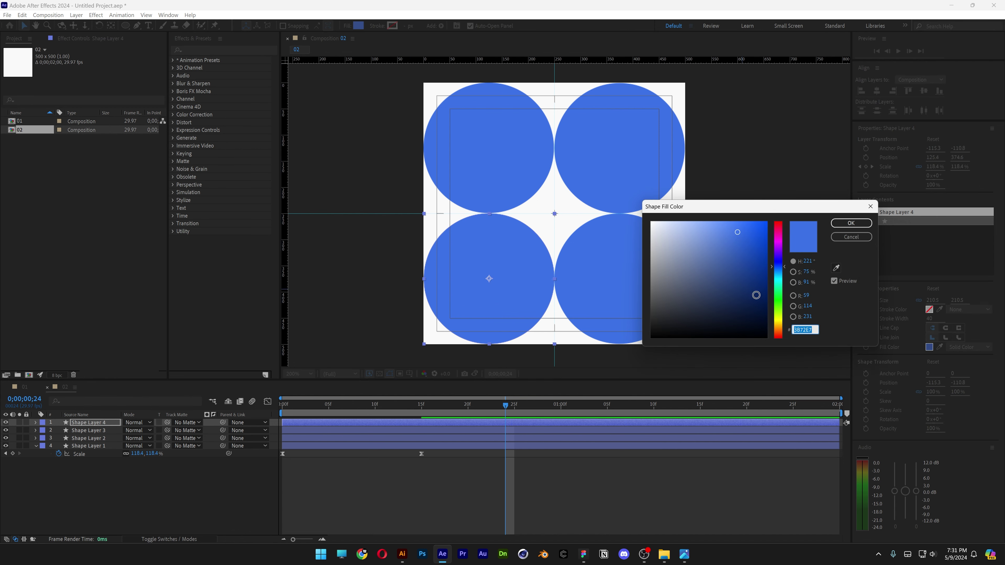
pyautogui.moveTo(777, 334); pyautogui.dragTo(777, 332)
pyautogui.click(851, 223)
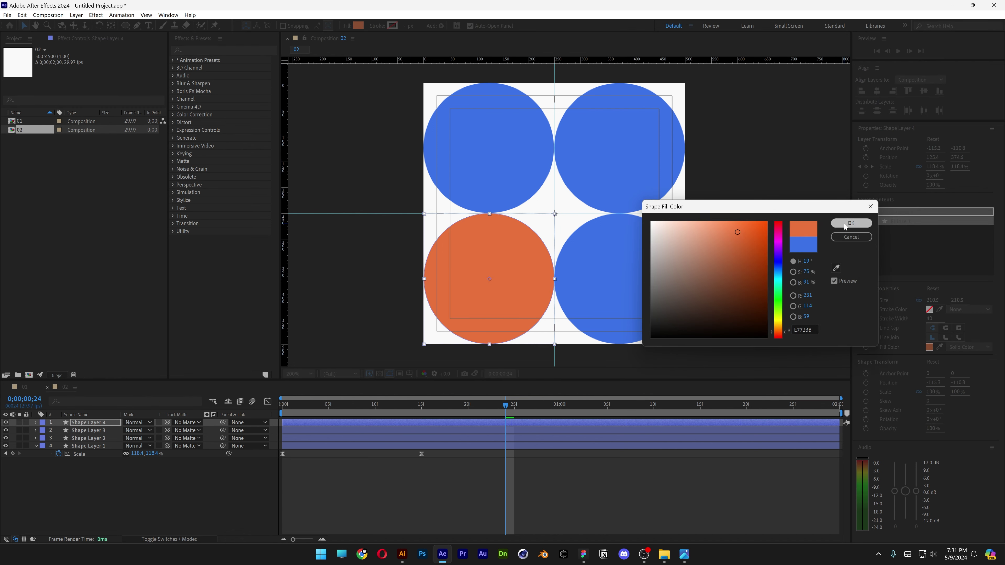
# - Show all four layers' keyframes, stagger Shape Layers 2, 3 and 4 to start scaling at frames 5, 10 and 15, and preview
pyautogui.click(259, 493)
pyautogui.moveTo(259, 493); pyautogui.dragTo(84, 391)
pyautogui.press('u')
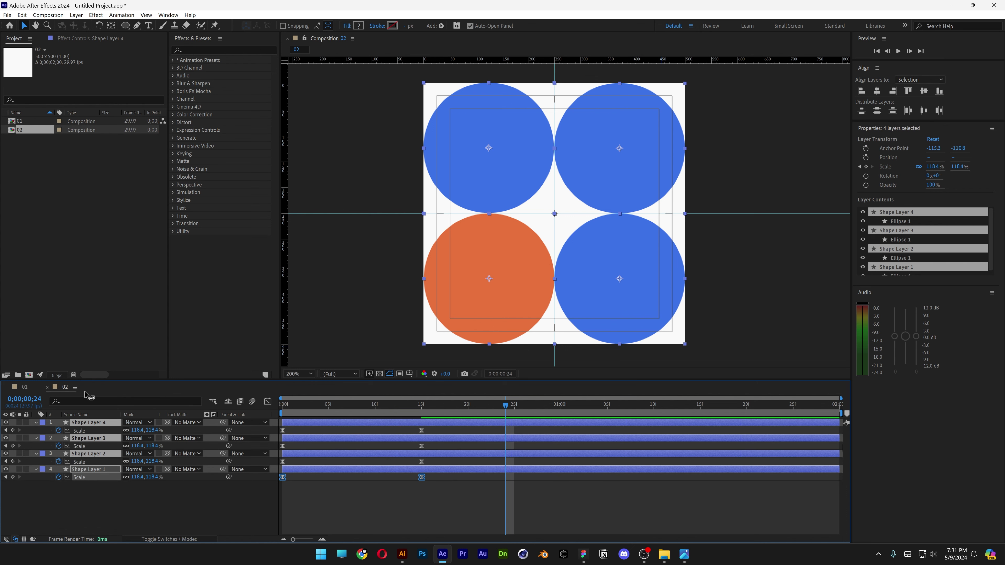
pyautogui.click(431, 506)
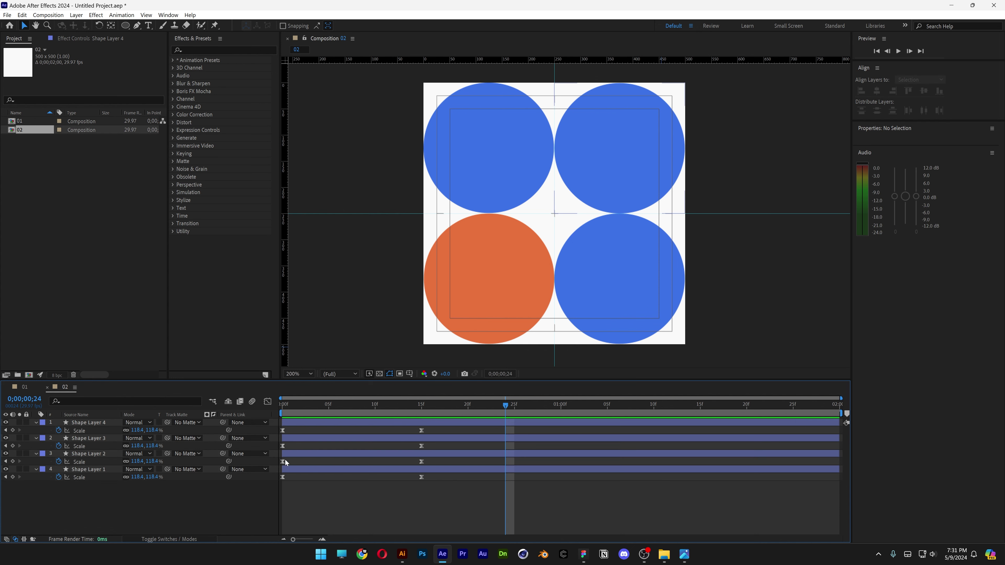
pyautogui.click(102, 453)
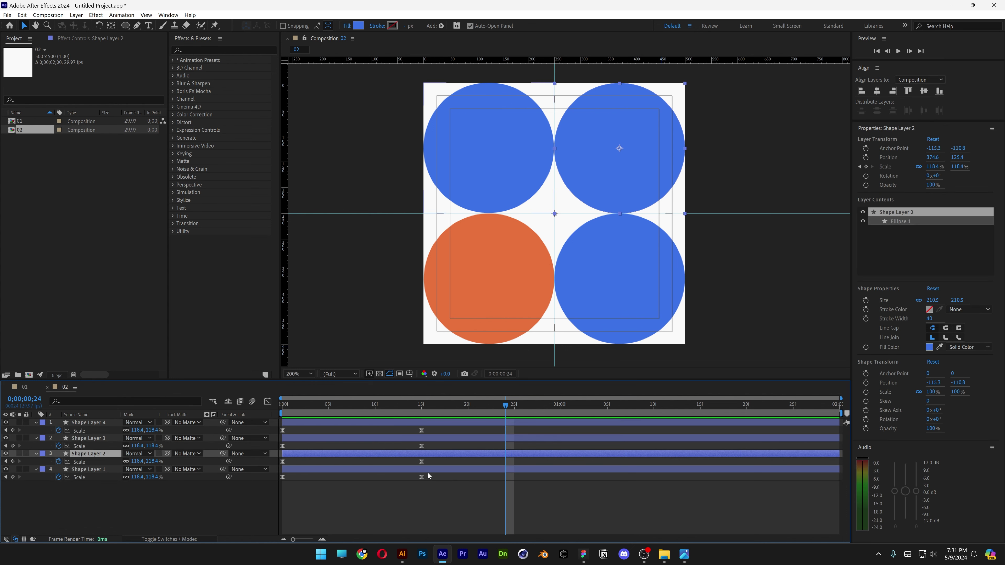
pyautogui.moveTo(435, 458); pyautogui.dragTo(327, 463)
pyautogui.click(327, 406)
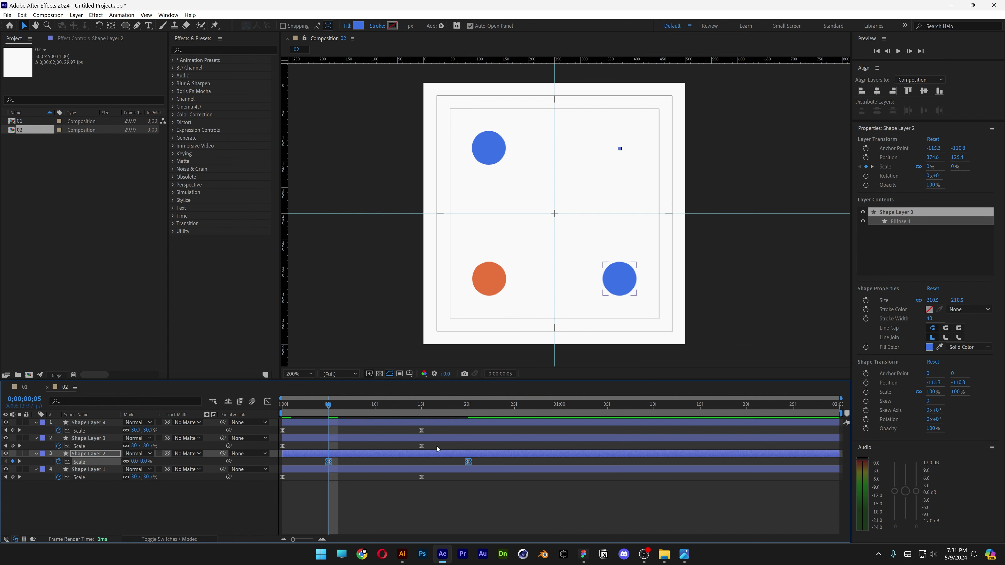
pyautogui.moveTo(437, 448); pyautogui.dragTo(376, 450)
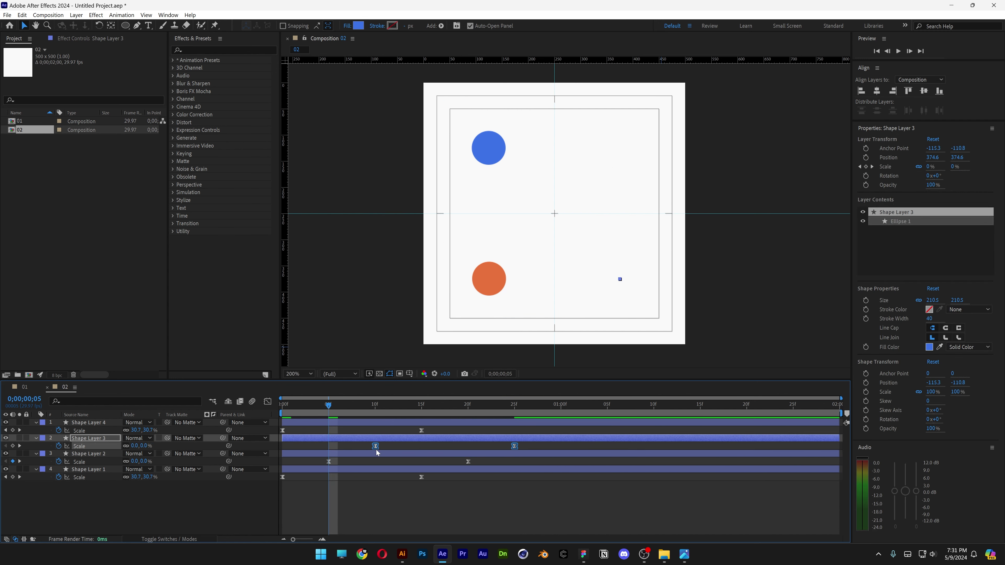
pyautogui.moveTo(452, 429); pyautogui.dragTo(425, 433)
pyautogui.press('space')
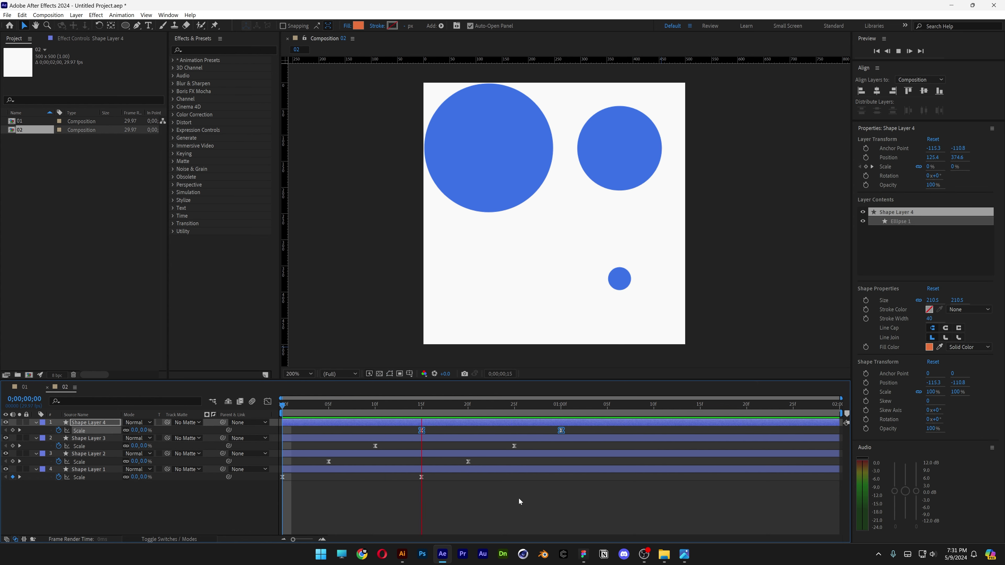
pyautogui.press('space')
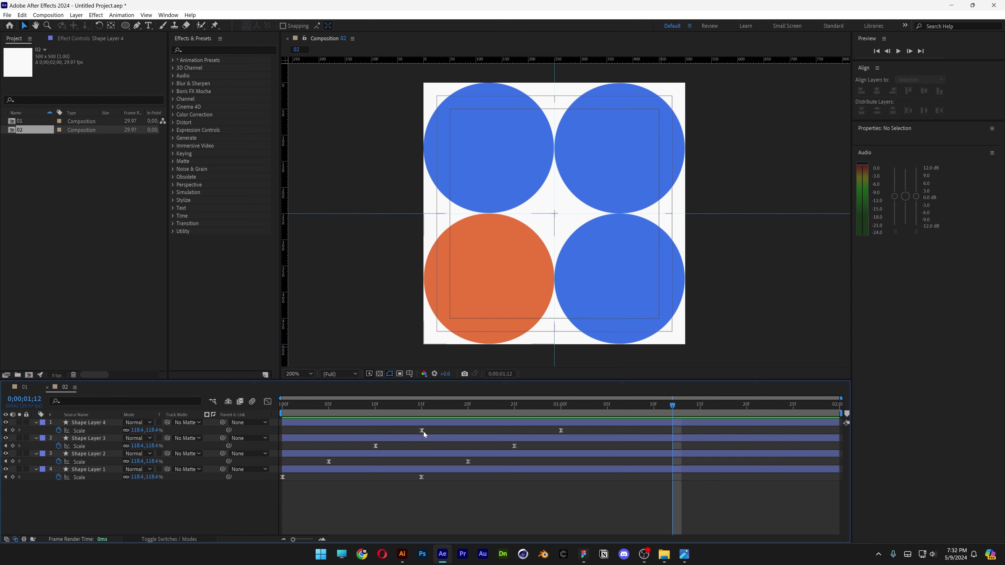
# - Copy each layer's 0% Scale keyframe and paste it at 0;00;01;12 on all four shape layers
pyautogui.click(422, 430)
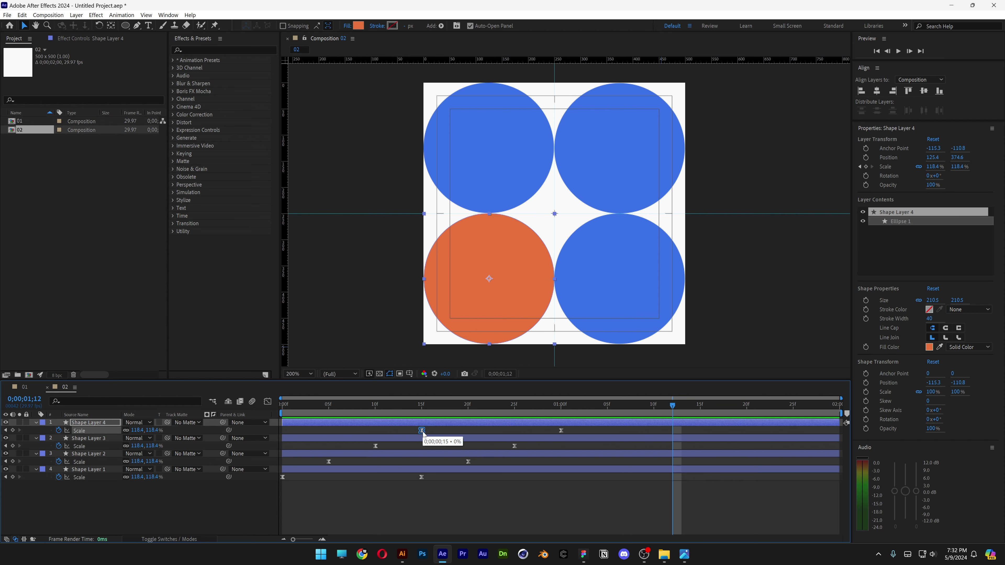
pyautogui.hotkey('ctrl', 'c')
pyautogui.hotkey('ctrl', 'v')
pyautogui.click(376, 447)
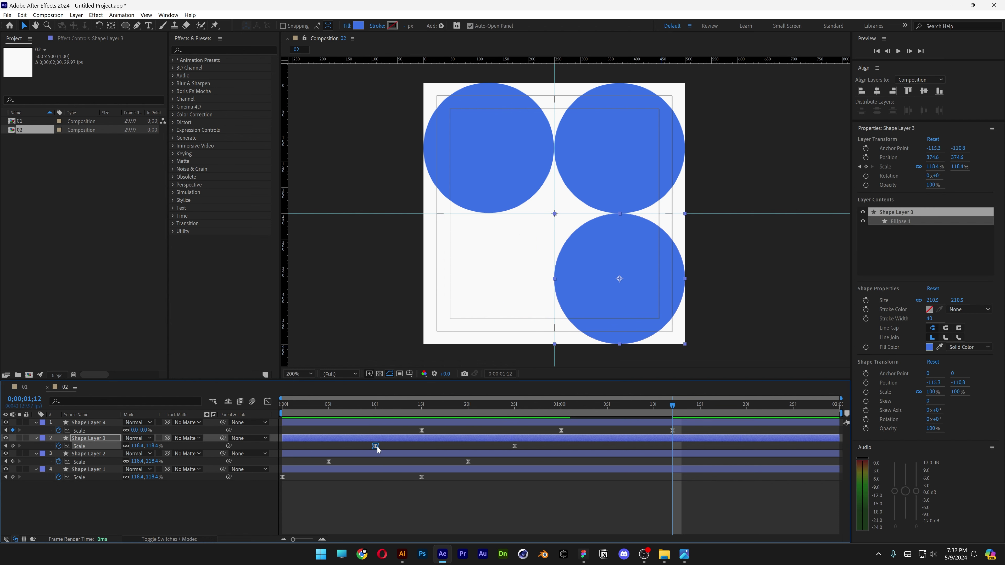
pyautogui.hotkey('ctrl', 'c')
pyautogui.hotkey('ctrl', 'v')
pyautogui.click(328, 461)
pyautogui.hotkey('ctrl', 'c')
pyautogui.hotkey('ctrl', 'v')
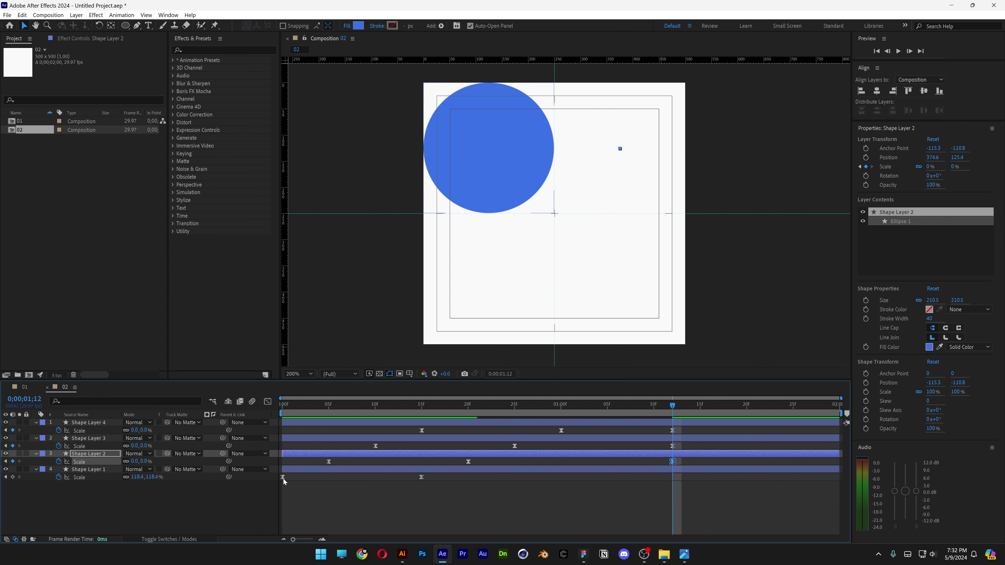
pyautogui.click(283, 478)
pyautogui.hotkey('ctrl', 'c')
pyautogui.hotkey('ctrl', 'v')
# - Stagger the closing 0% keyframes of Shape Layers 1 to 4 at 1;15, 1;20, 1;25 and the composition's end
pyautogui.moveTo(672, 431); pyautogui.dragTo(839, 430)
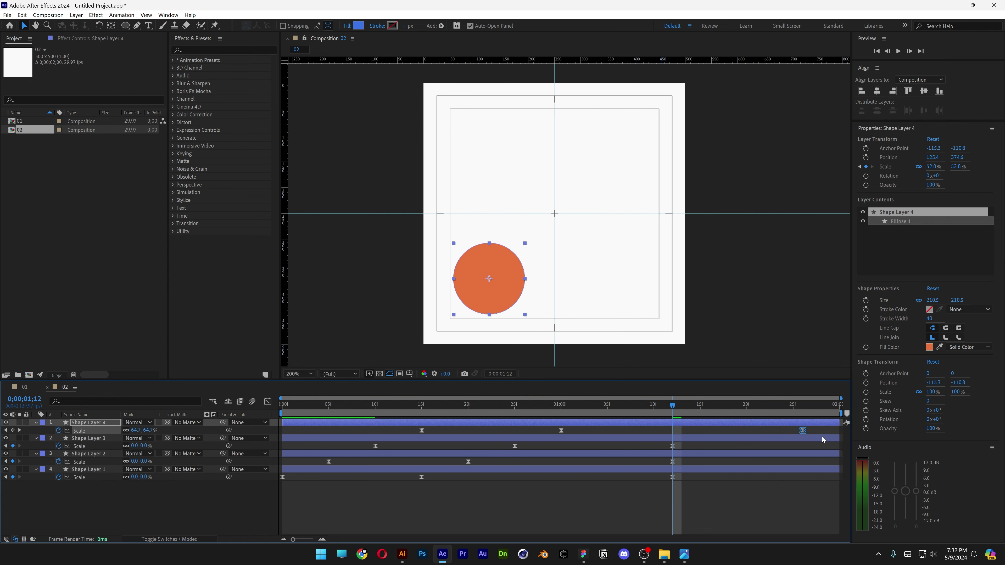
pyautogui.moveTo(672, 446); pyautogui.dragTo(747, 461)
pyautogui.moveTo(672, 477); pyautogui.dragTo(700, 477)
# - Shift the middle Scale keyframes of all four layers about 8 frames later and preview the loop
pyautogui.moveTo(597, 430); pyautogui.dragTo(411, 474)
pyautogui.moveTo(561, 431); pyautogui.dragTo(659, 432)
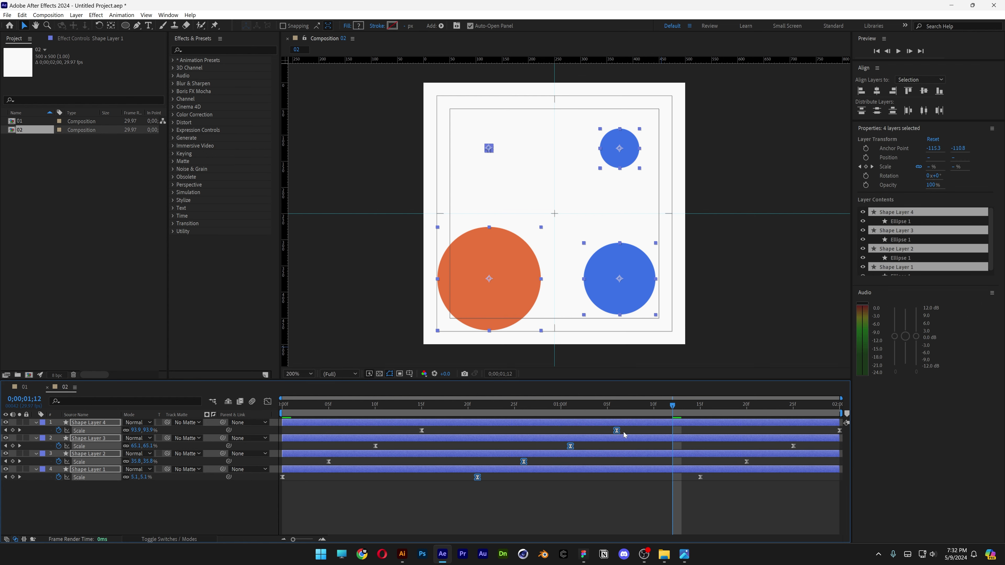
pyautogui.press('Home')
pyautogui.press('space')
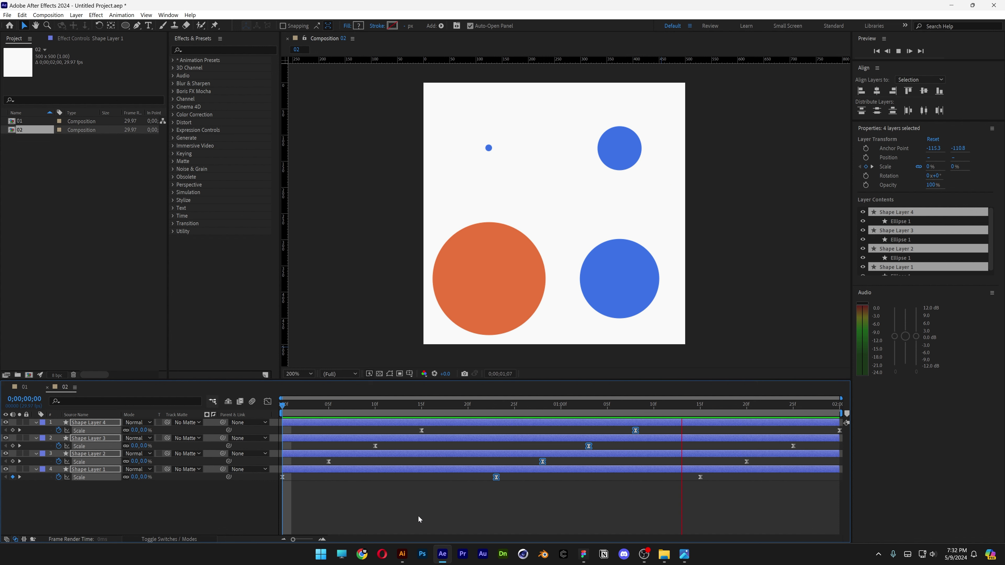
pyautogui.press('space')
# - Create a new 500 x 500 px composition named 03
pyautogui.rightClick(81, 195)
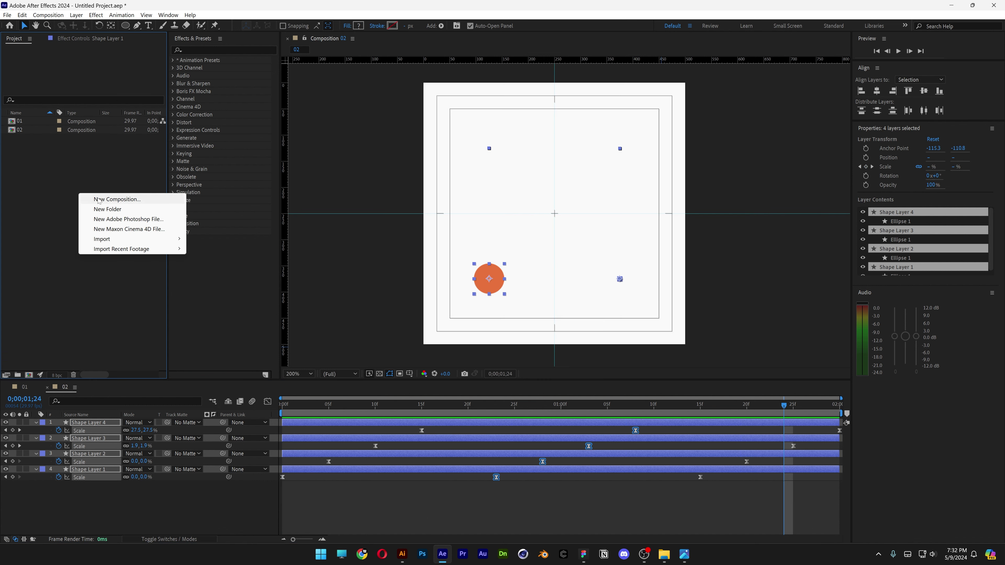
pyautogui.click(117, 199)
pyautogui.press('Return')
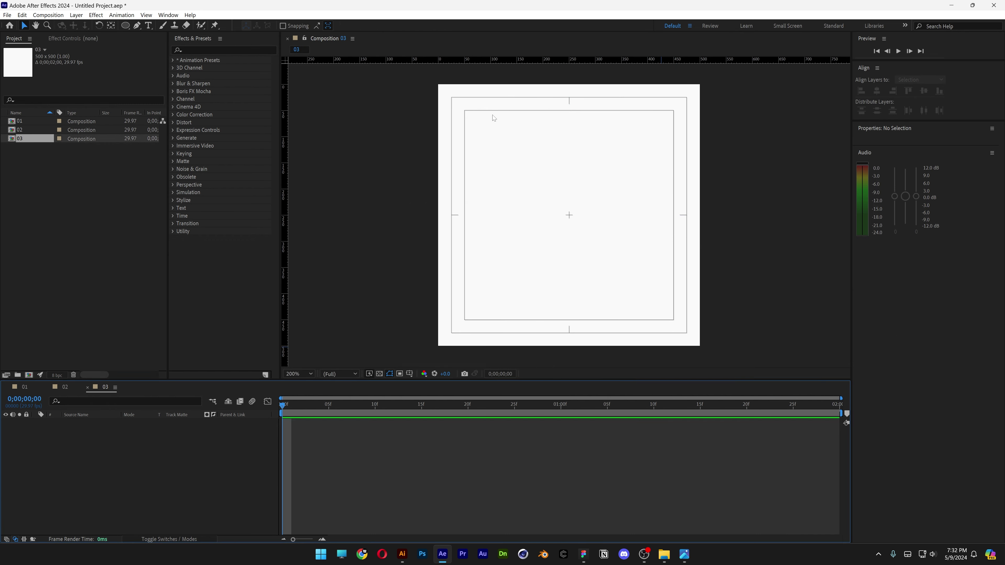
# - Draw an orange circle about 218 px in diameter near the centre of composition 03 and convert it to a Bezier path
pyautogui.click(125, 26)
pyautogui.moveTo(510, 153); pyautogui.dragTo(627, 269)
pyautogui.click(51, 439)
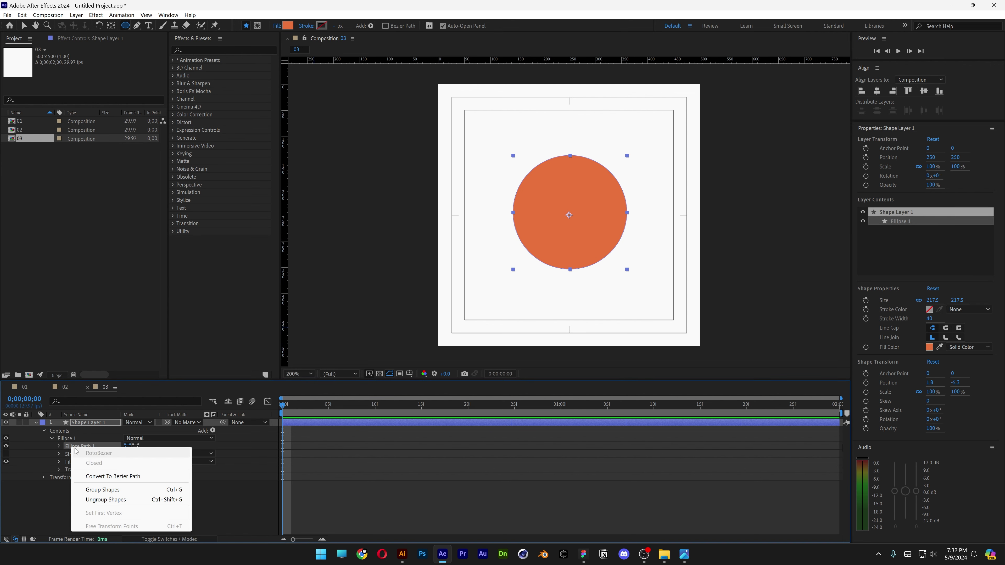
pyautogui.click(123, 476)
# - Select the circle path's uppermost vertex and turn off the Closed option to open the path
pyautogui.scroll(1, 517, 182)
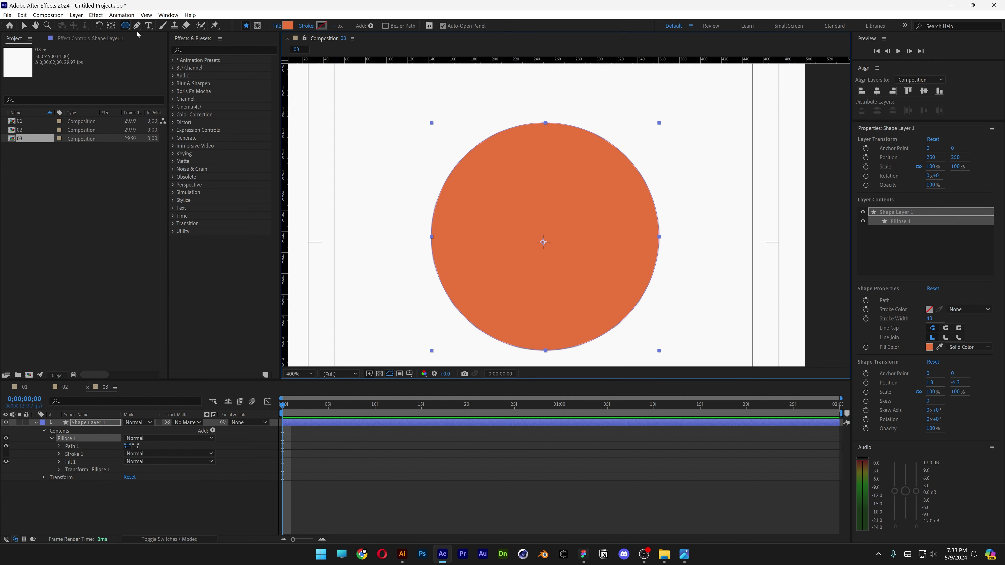
pyautogui.press('g')
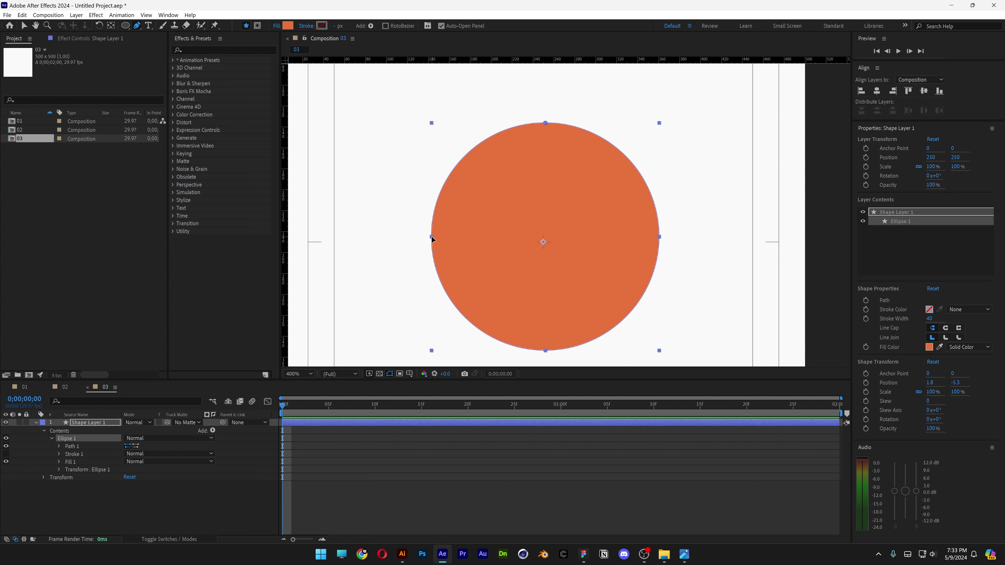
pyautogui.click(431, 237)
pyautogui.keyDown('shift'); pyautogui.click(545, 123); pyautogui.keyUp('shift')
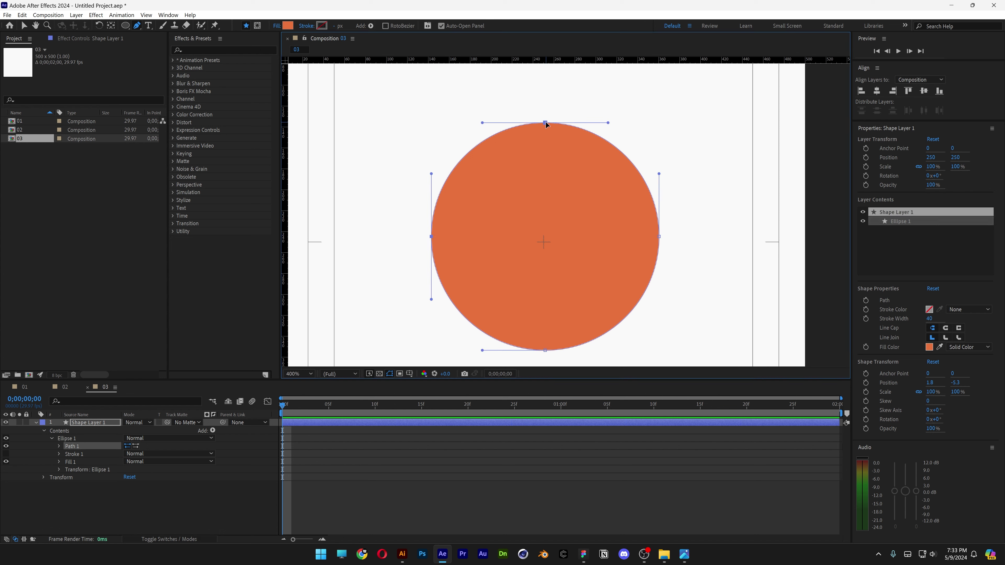
pyautogui.rightClick(547, 124)
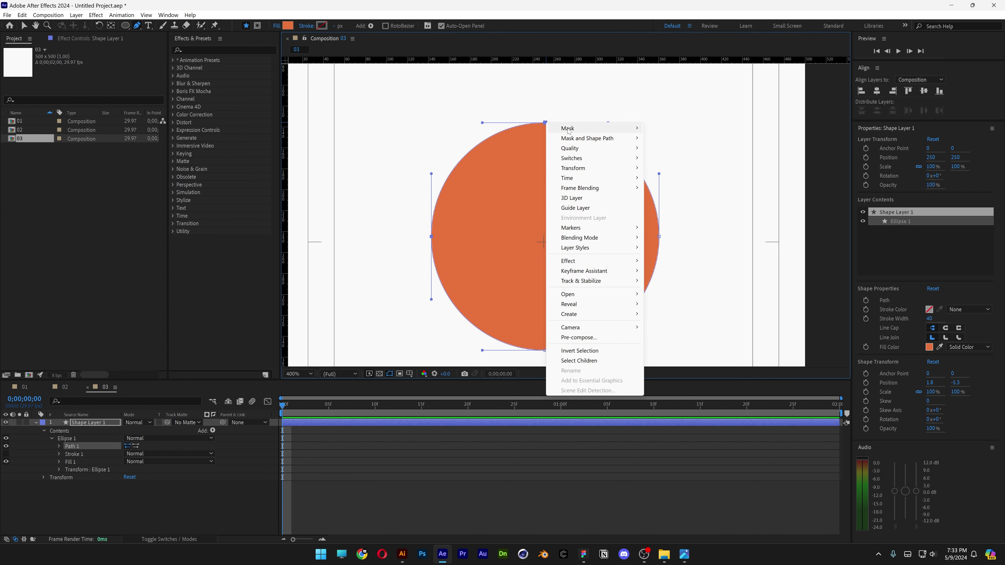
pyautogui.moveTo(617, 138)
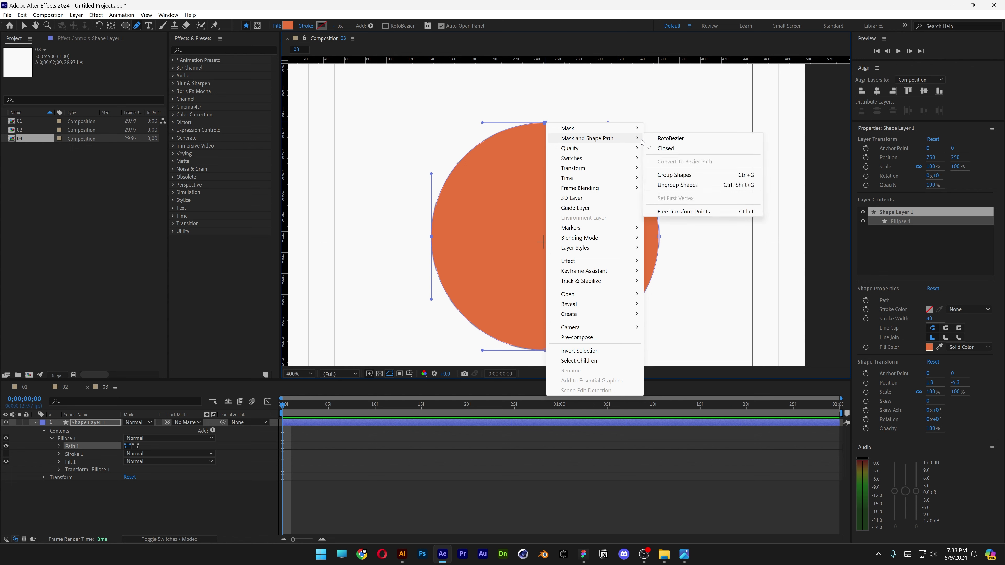
pyautogui.click(676, 149)
pyautogui.press('v')
pyautogui.click(421, 524)
# - Delete the opened circle path's leftmost vertex with the Pen tool to leave an orange semicircle
pyautogui.click(107, 422)
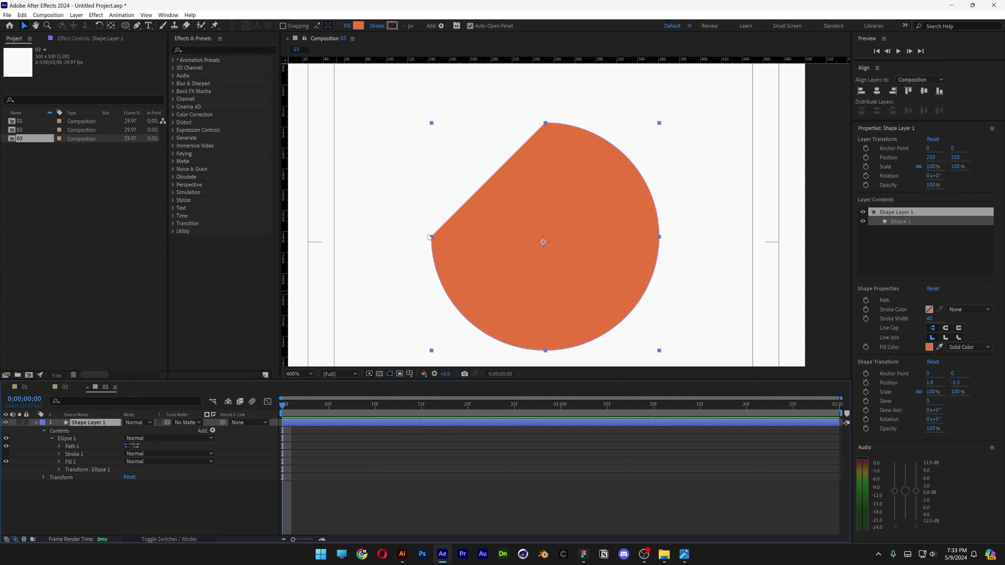
pyautogui.click(137, 26)
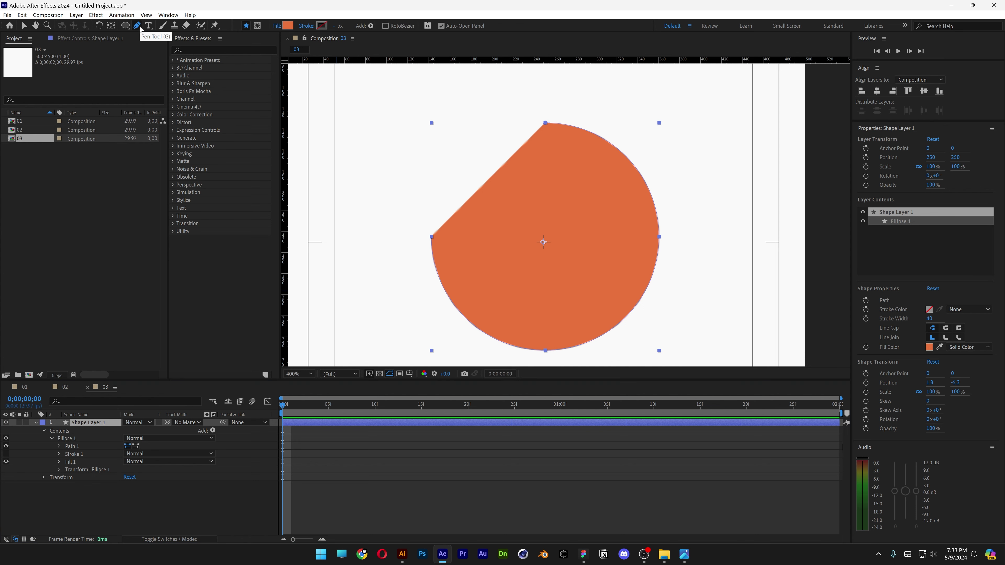
pyautogui.click(430, 238)
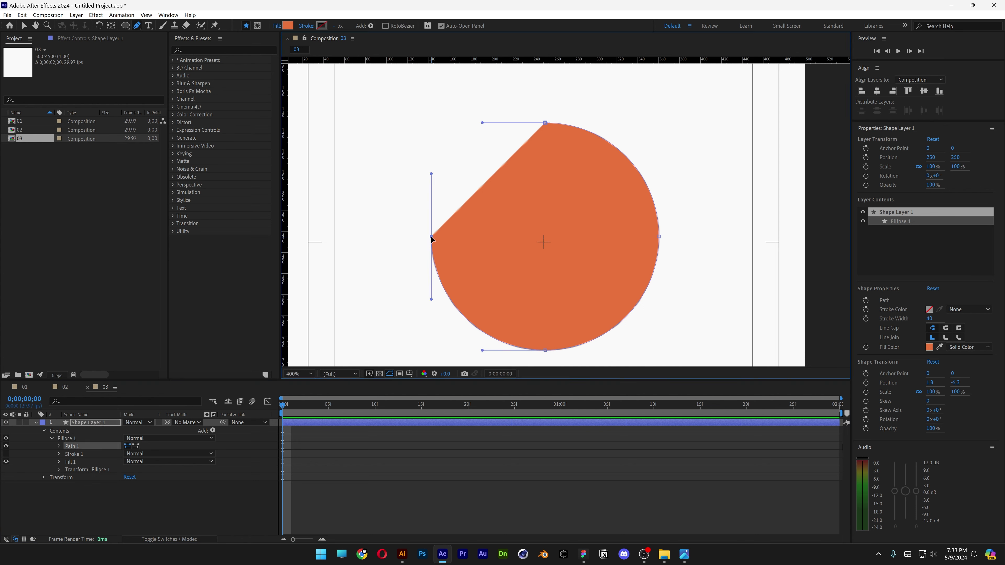
pyautogui.click(431, 238)
pyautogui.press('v')
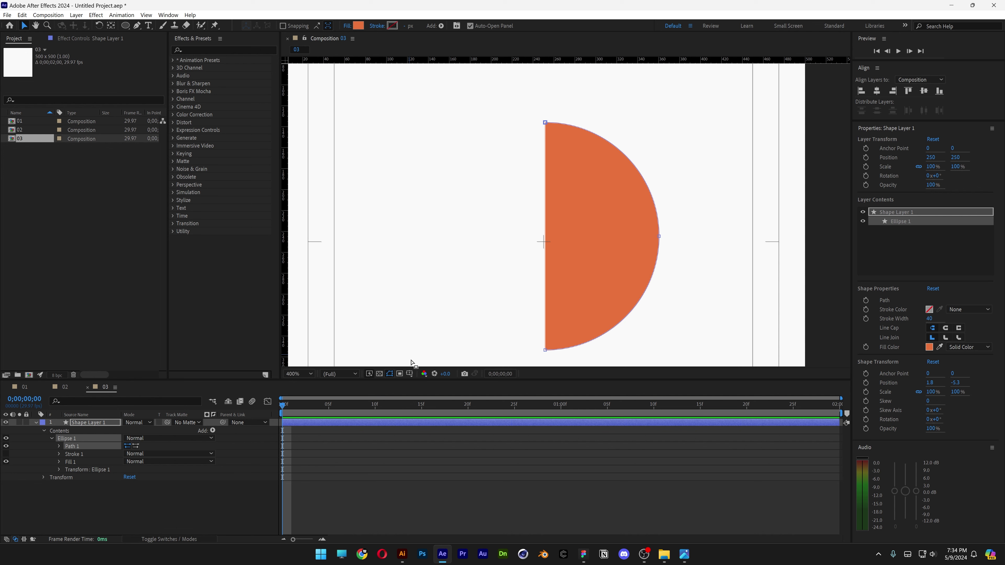
# - Replace the Title/Action Safe overlay with the grid in composition 03 and enable Snap to Grid
pyautogui.click(409, 373)
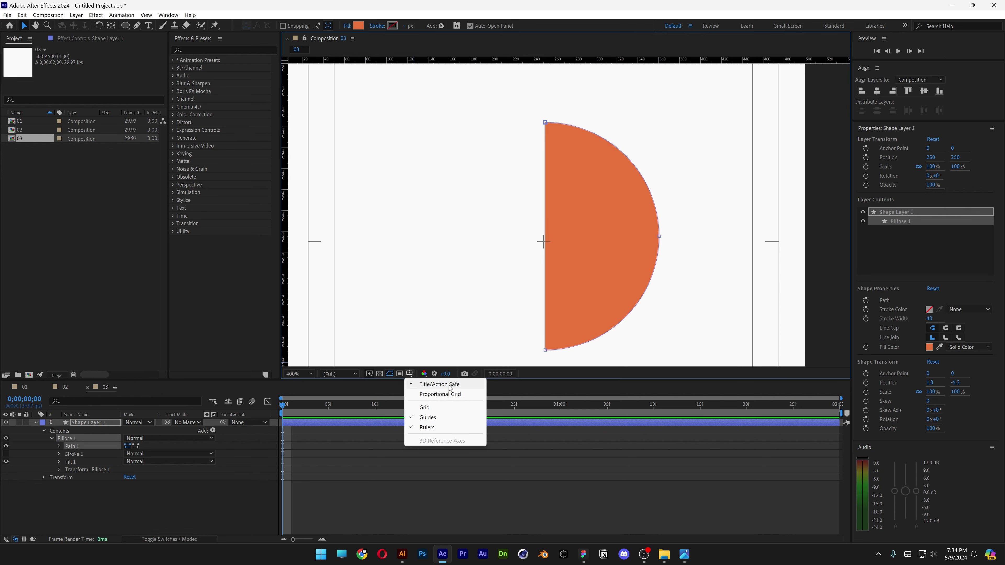
pyautogui.click(450, 388)
pyautogui.click(409, 374)
pyautogui.click(434, 405)
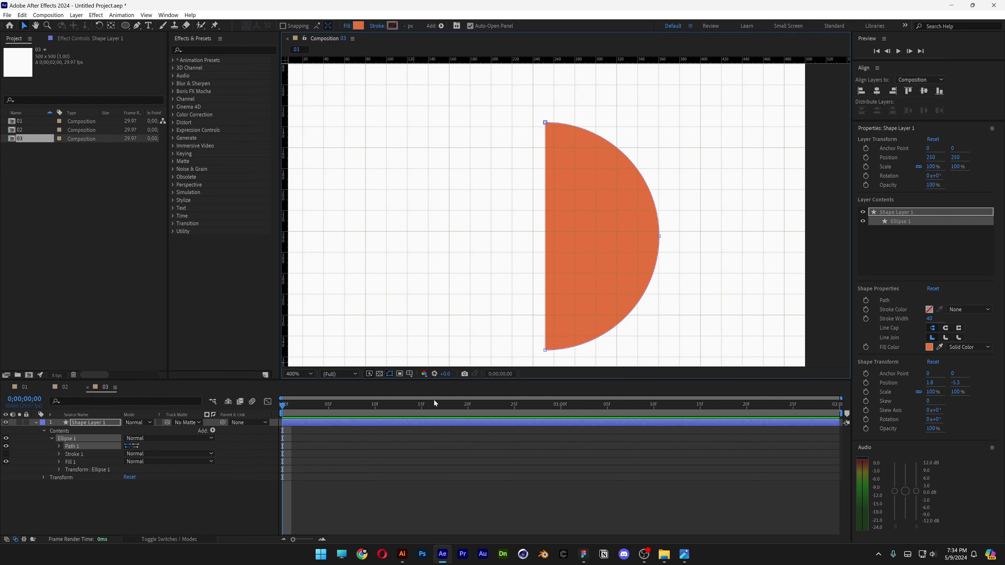
pyautogui.press('.')
pyautogui.click(146, 15)
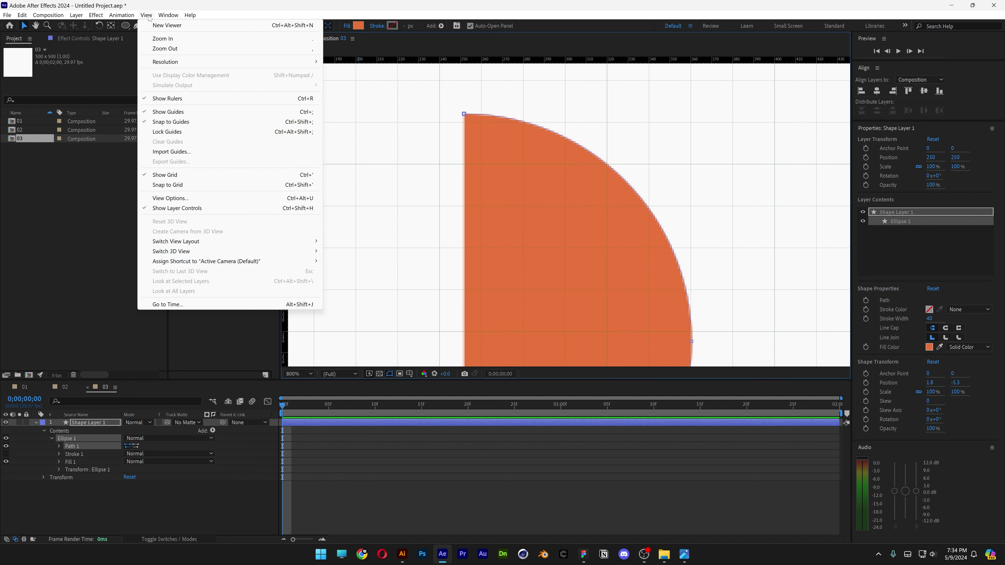
pyautogui.click(167, 185)
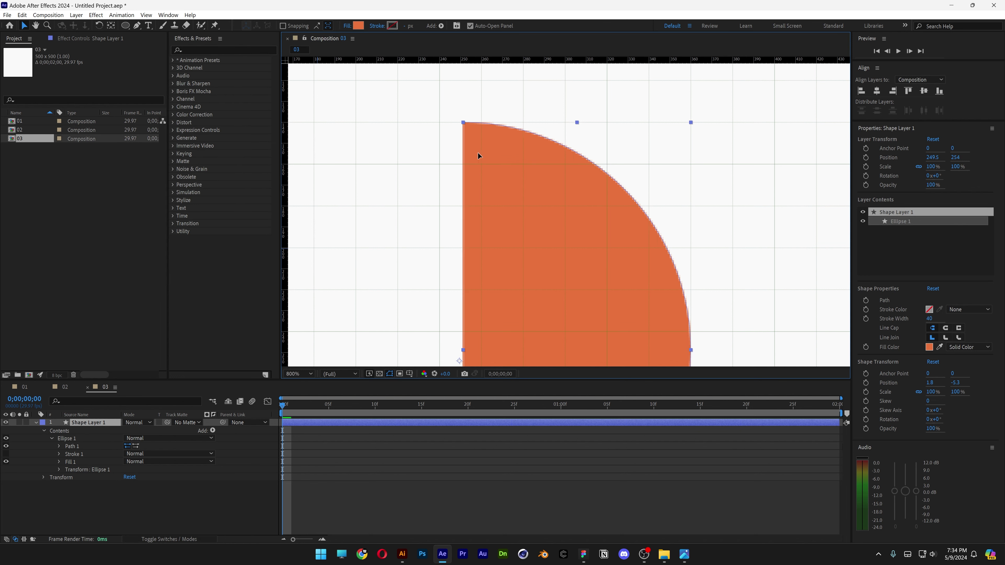
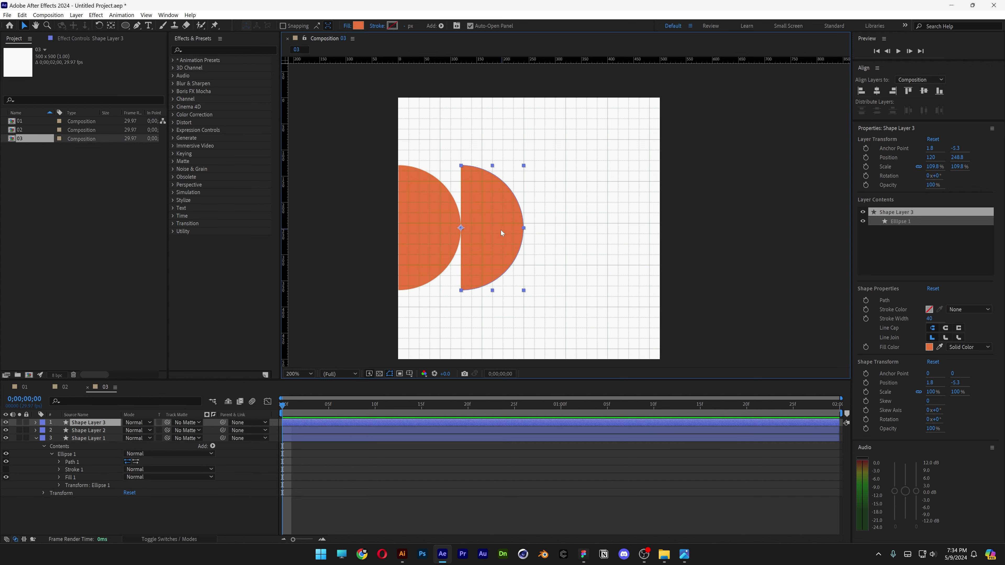
# - Complete an edge-to-edge row of four semicircles with a duplicate of the third, and fill the second and fourth with yellow
pyautogui.moveTo(501, 230); pyautogui.dragTo(615, 238)
pyautogui.hotkey('ctrl', 'd')
pyautogui.keyDown('ctrl'); pyautogui.click(102, 439); pyautogui.keyUp('ctrl')
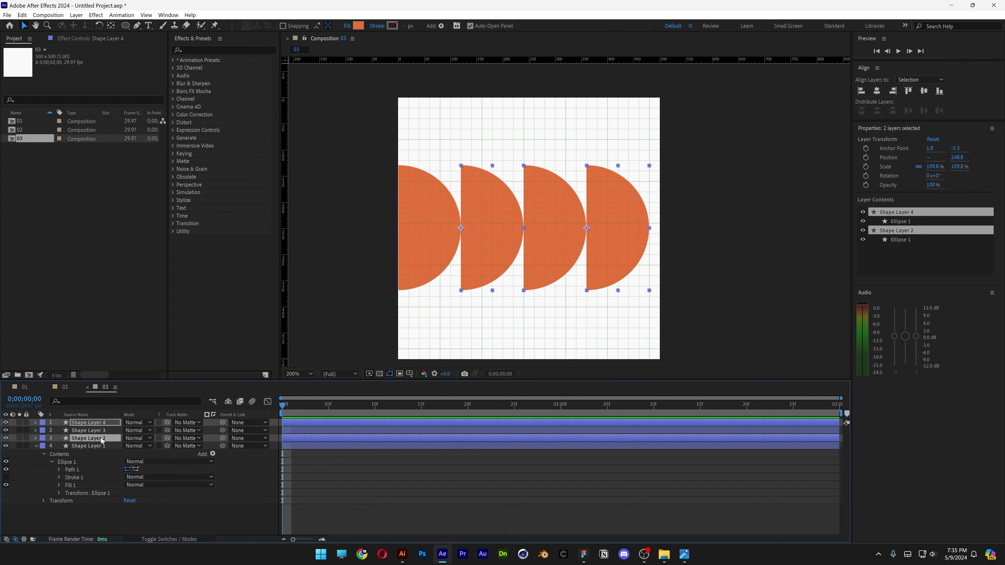
pyautogui.click(358, 26)
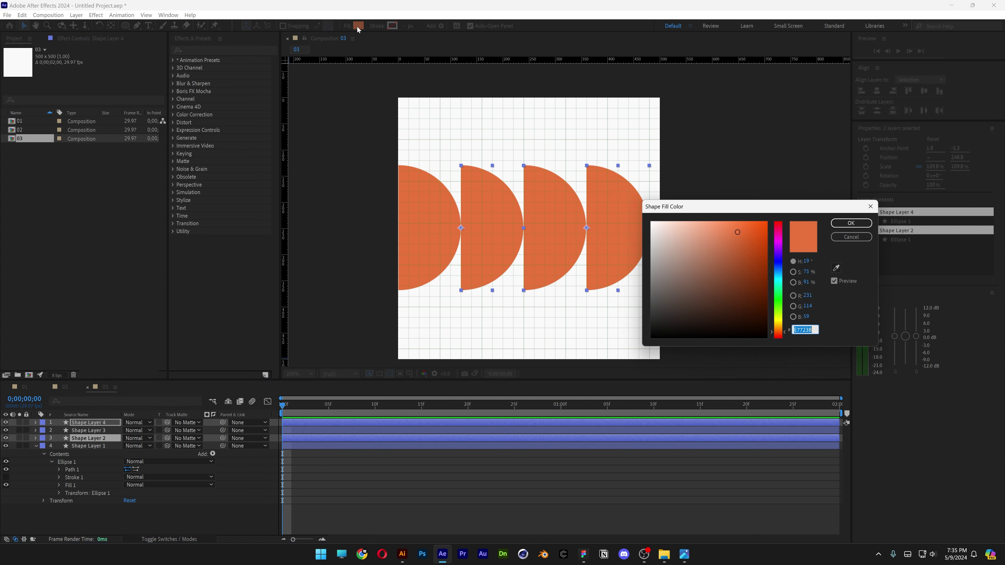
pyautogui.click(797, 327)
pyautogui.write('E7B33B')
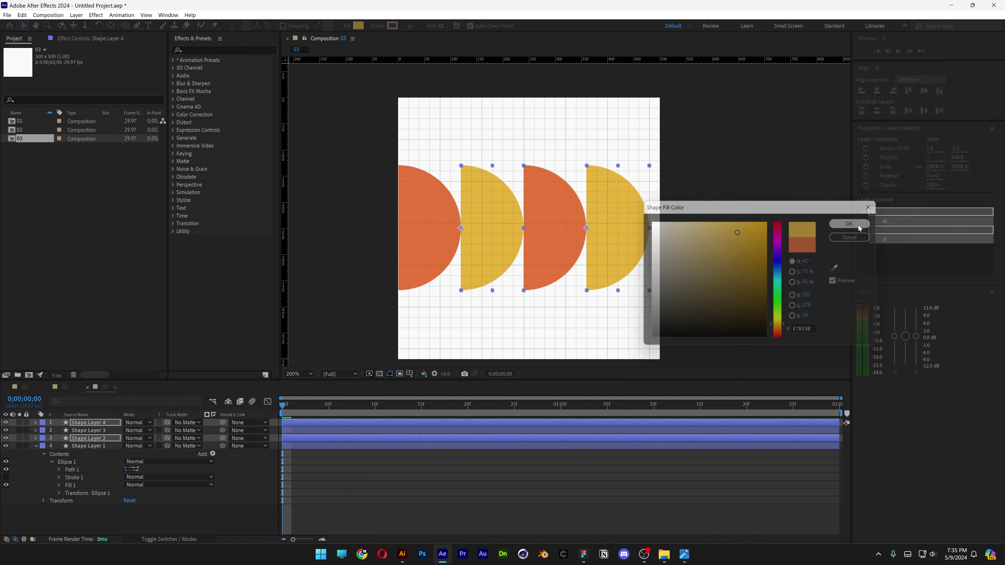
pyautogui.click(850, 223)
pyautogui.click(36, 446)
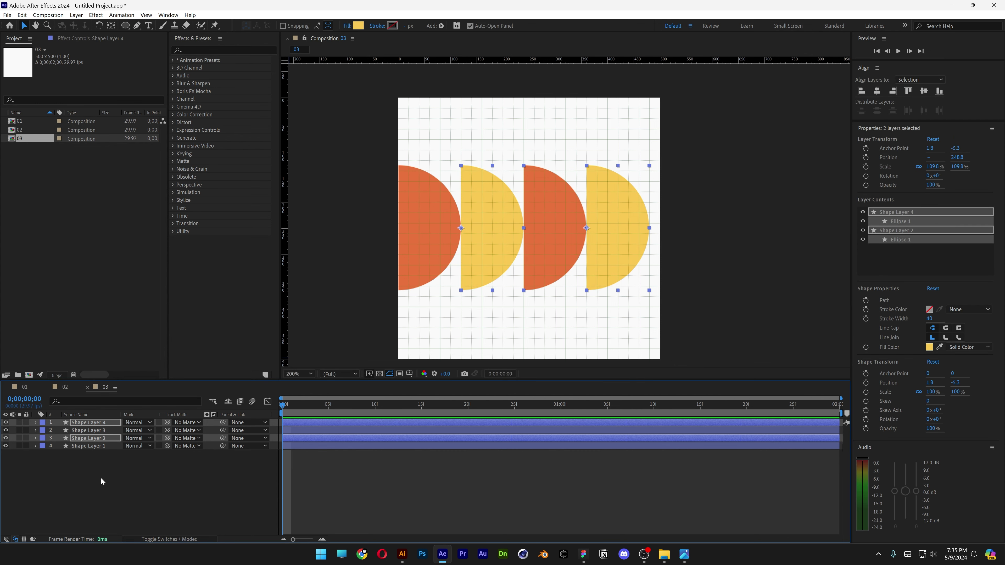
# - Add a null object and align it to the composition's left edge and the first semicircle's top edge
pyautogui.rightClick(101, 477)
pyautogui.moveTo(129, 369)
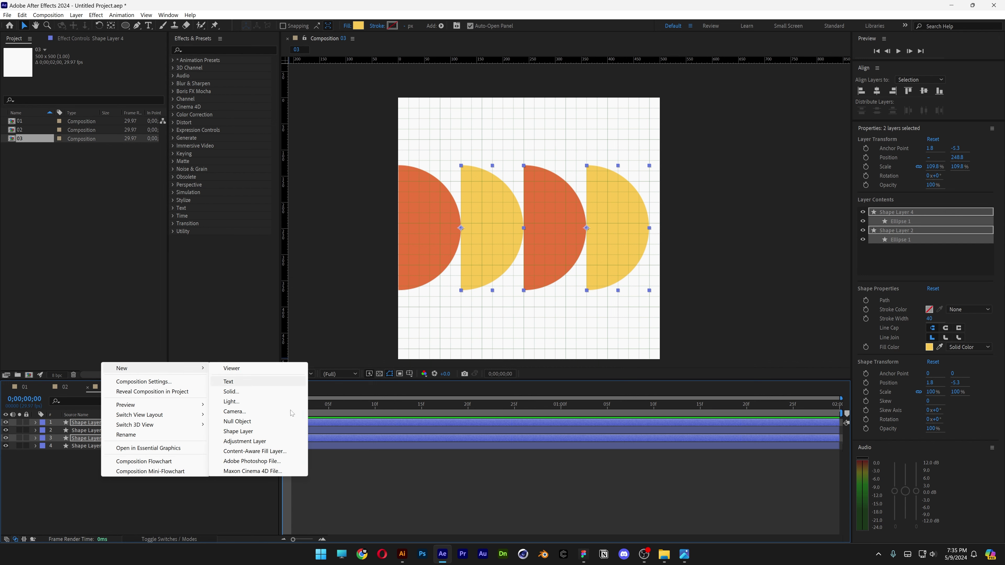
pyautogui.click(253, 421)
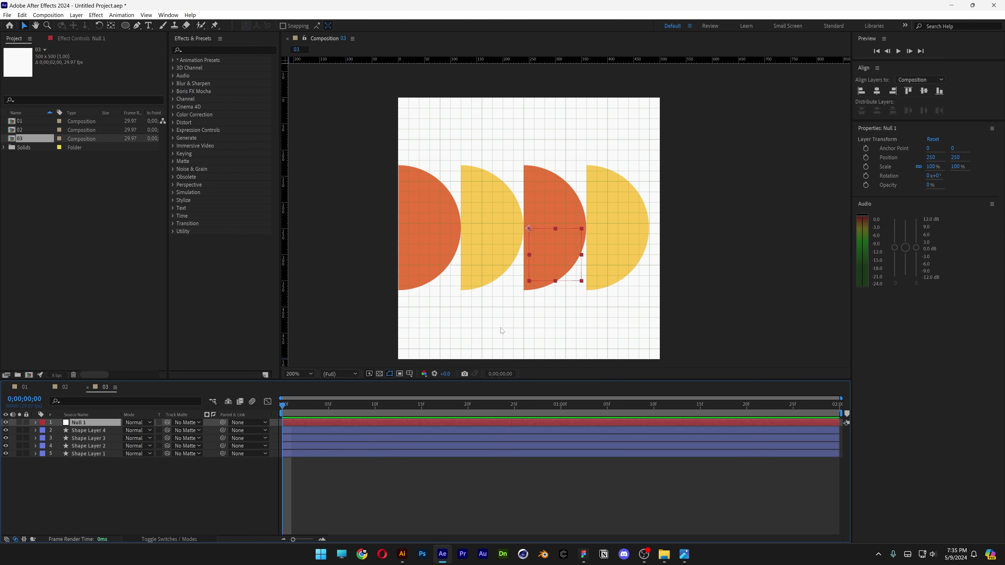
pyautogui.click(861, 90)
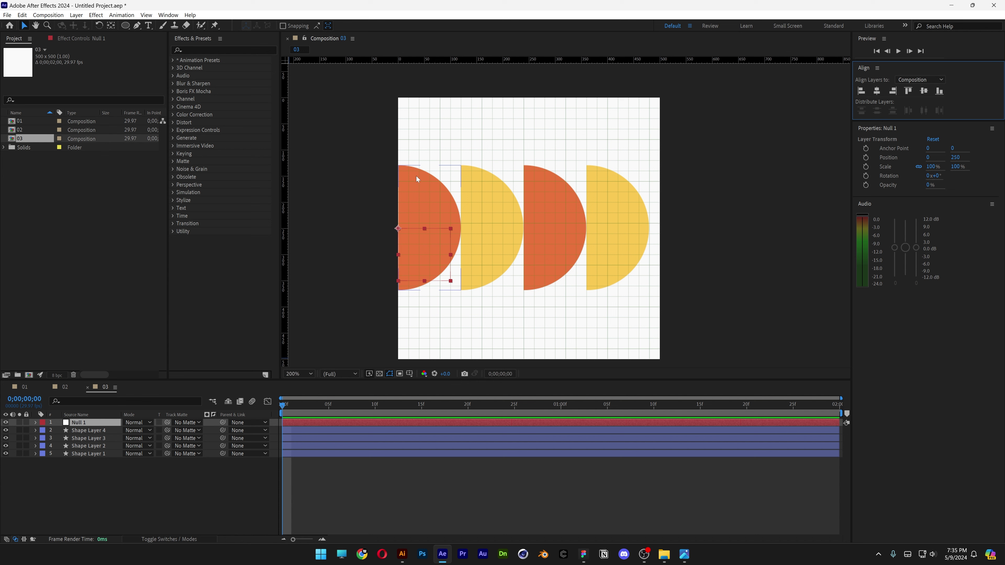
pyautogui.keyDown('shift'); pyautogui.click(411, 187); pyautogui.keyUp('shift')
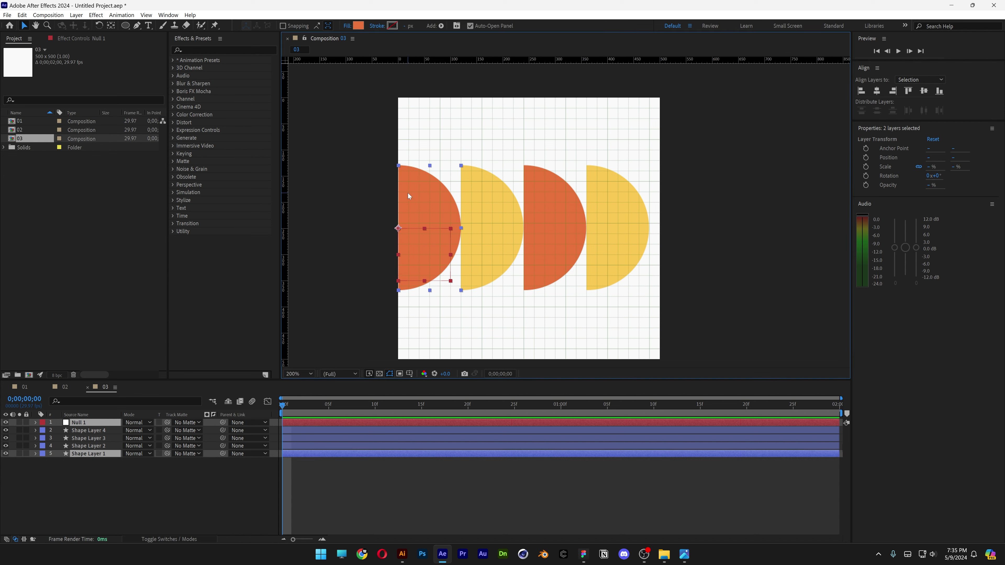
pyautogui.click(909, 91)
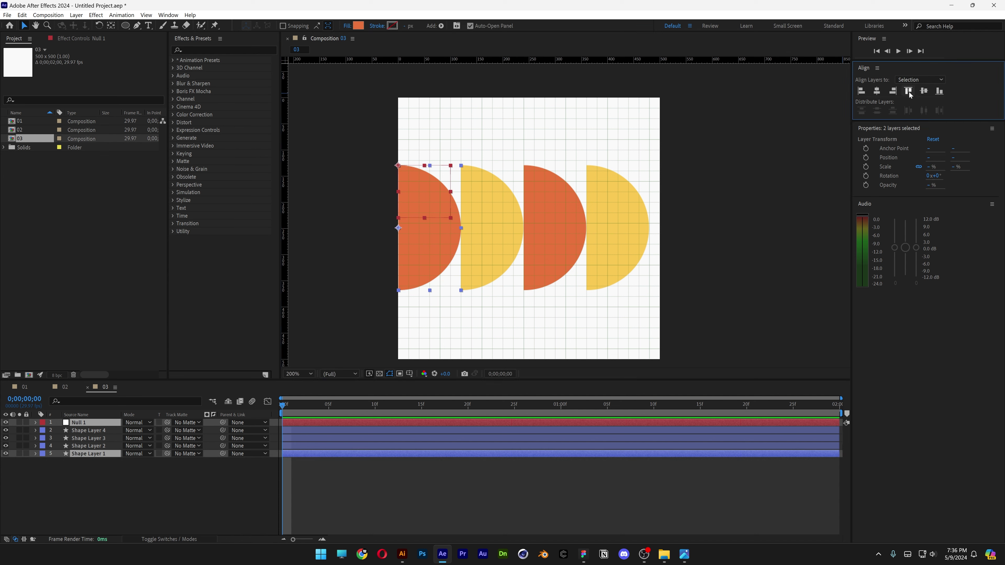
# - Stretch the null over the row of four semicircles, about 480.5 by 238.5 %, and parent all four shape layers to it
pyautogui.click(433, 463)
pyautogui.click(98, 422)
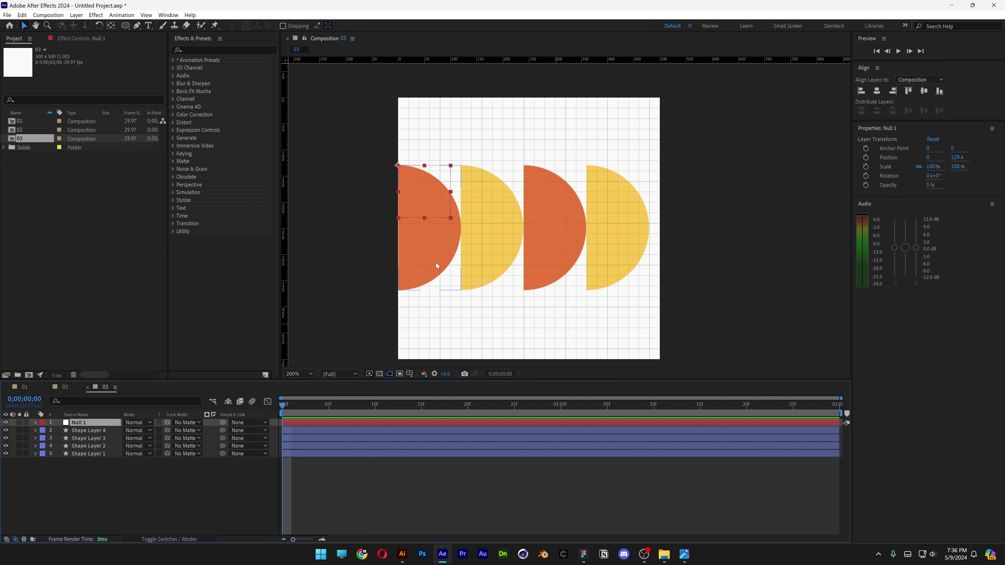
pyautogui.moveTo(450, 217); pyautogui.dragTo(650, 292)
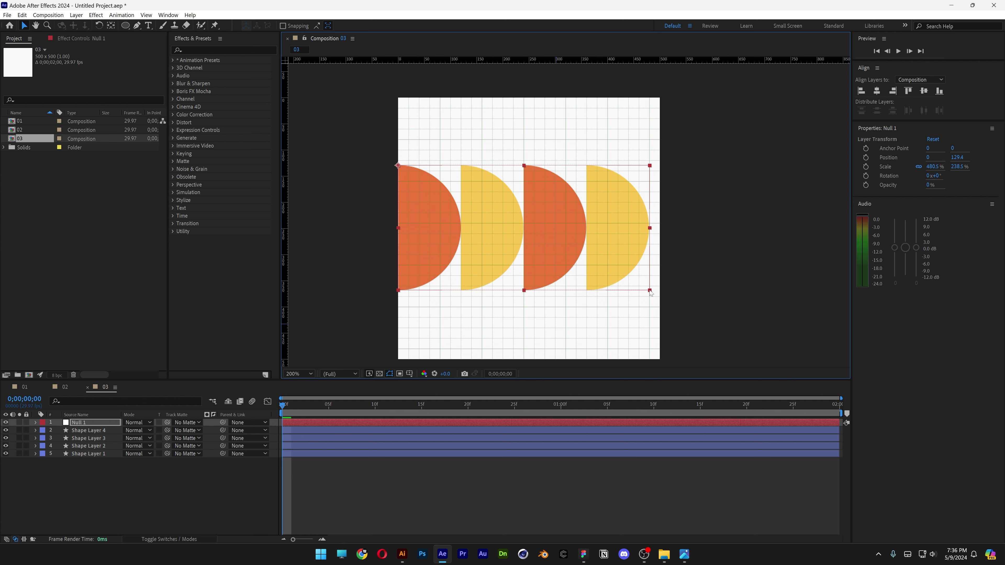
pyautogui.moveTo(112, 470); pyautogui.dragTo(92, 437)
pyautogui.moveTo(223, 430); pyautogui.dragTo(85, 424)
# - Centre the null vertically in composition 03 and move its anchor point to its own centre
pyautogui.click(84, 424)
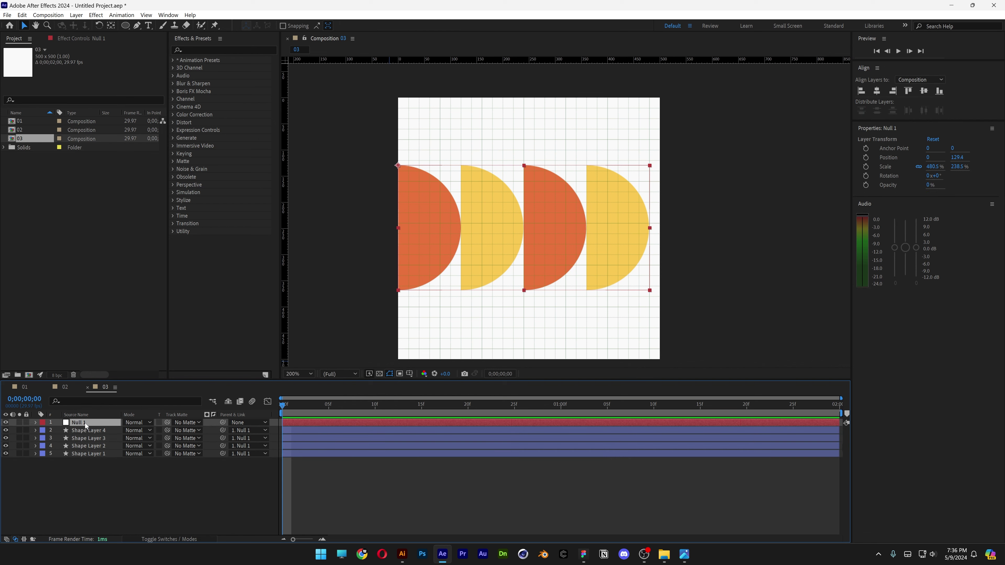
pyautogui.press('s')
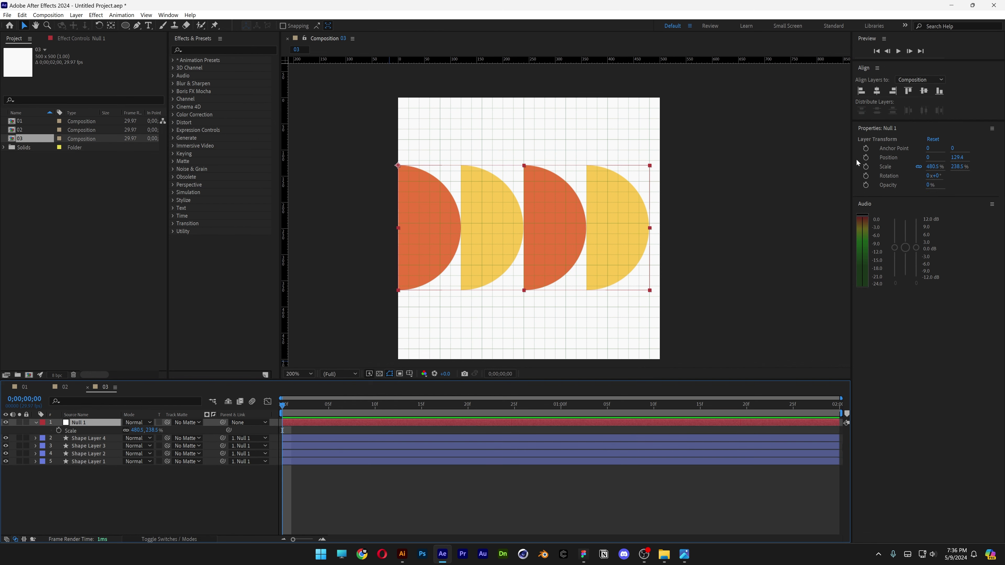
pyautogui.click(925, 92)
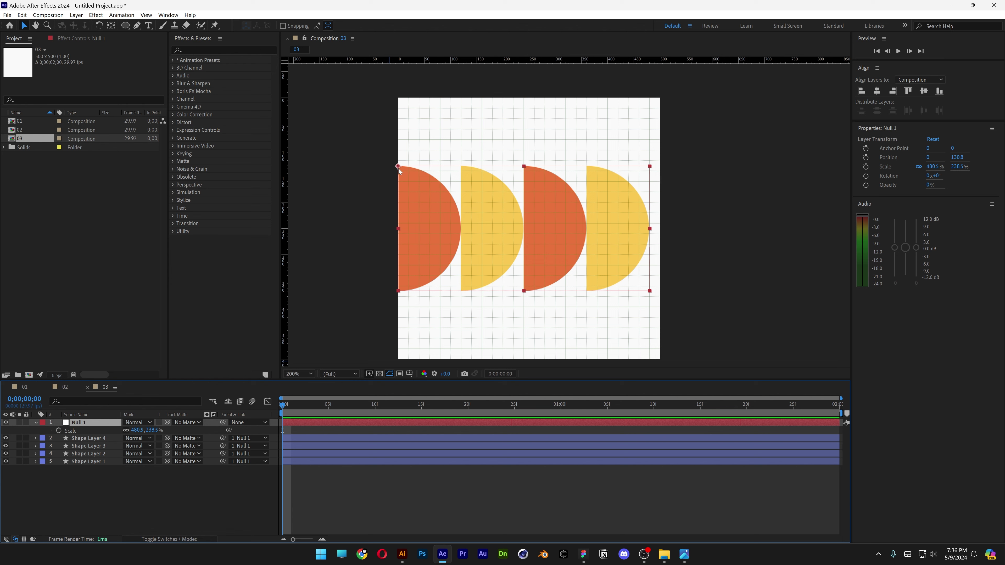
pyautogui.doubleClick(110, 25)
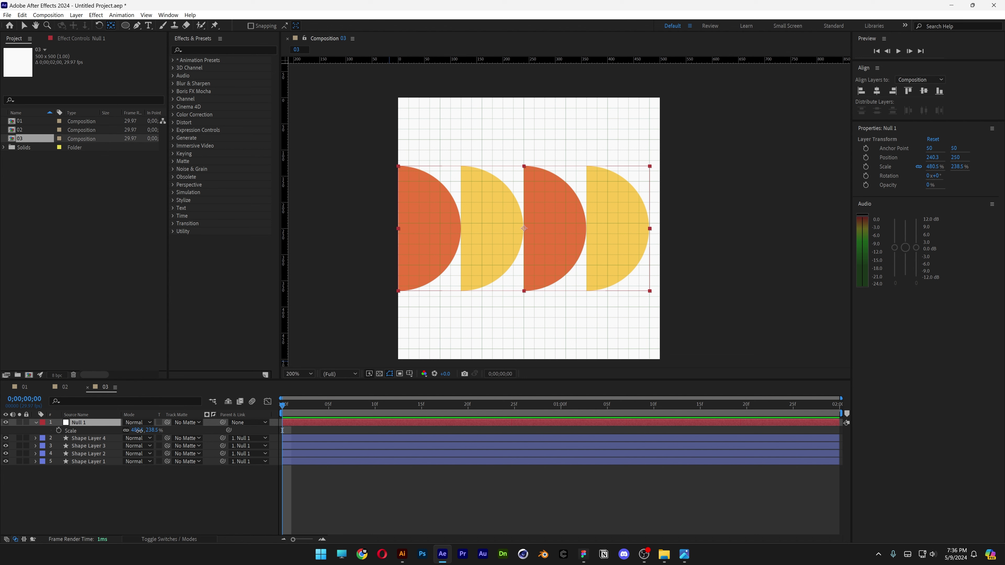
# - Scale the null to about 1003 by 498 % and move it to about 0.3, 249 so two semicircles fill the frame
pyautogui.moveTo(138, 430); pyautogui.dragTo(389, 442)
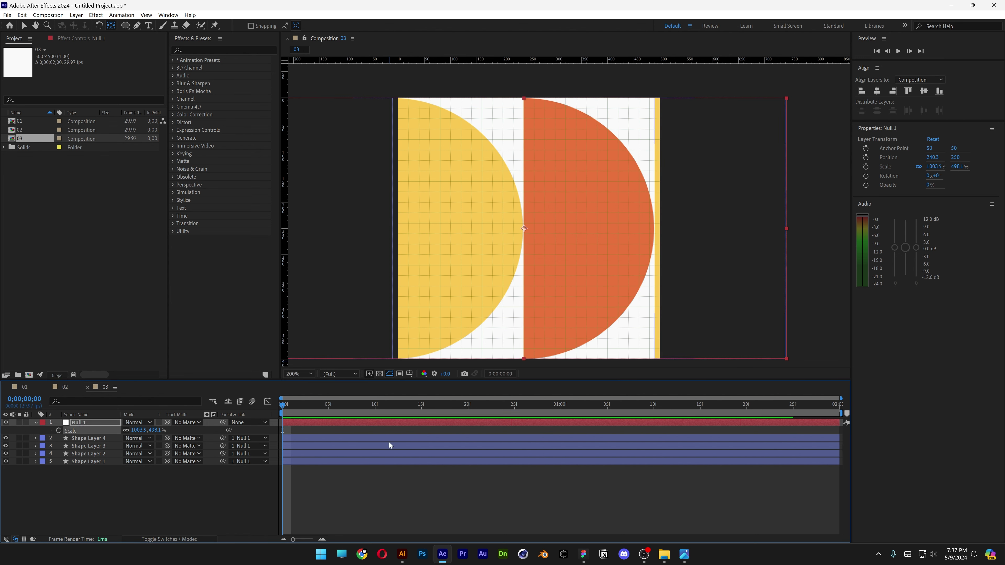
pyautogui.press('v')
pyautogui.moveTo(592, 199); pyautogui.dragTo(479, 198)
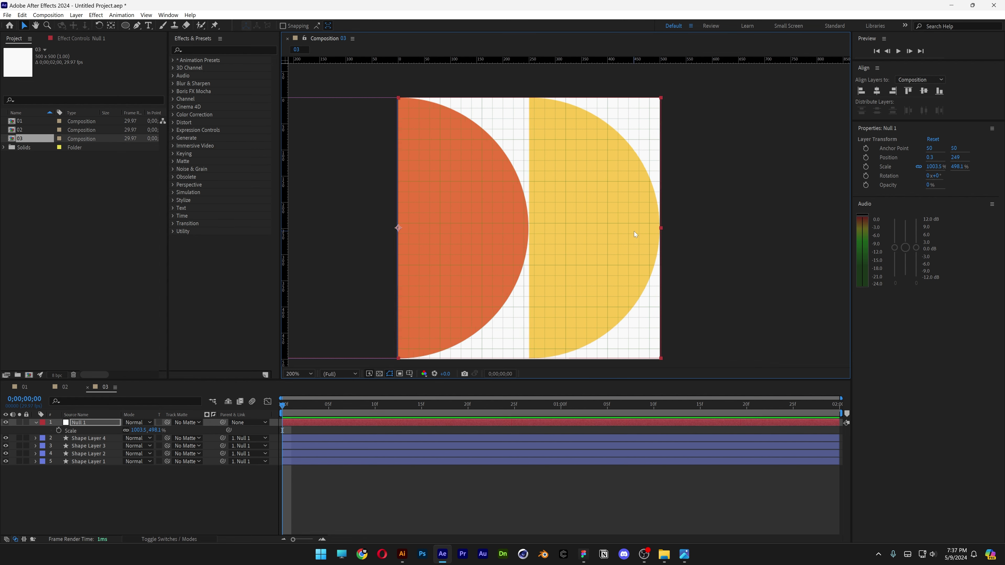
# - Keyframe the null's position at 0 s, and again at 1 s with it moved rightward to about x 500.5
pyautogui.press('p')
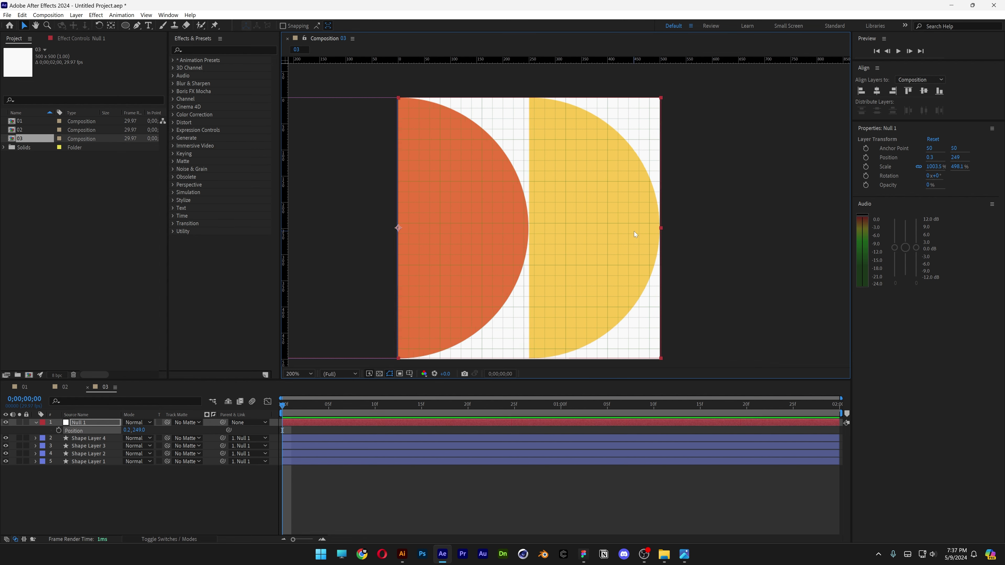
pyautogui.click(58, 429)
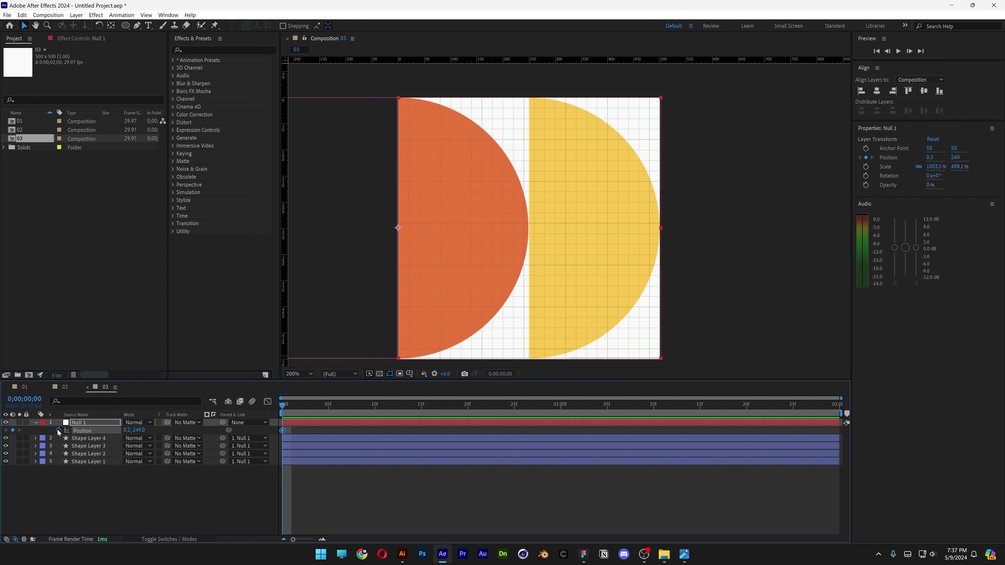
pyautogui.click(561, 408)
pyautogui.moveTo(407, 198); pyautogui.dragTo(685, 252)
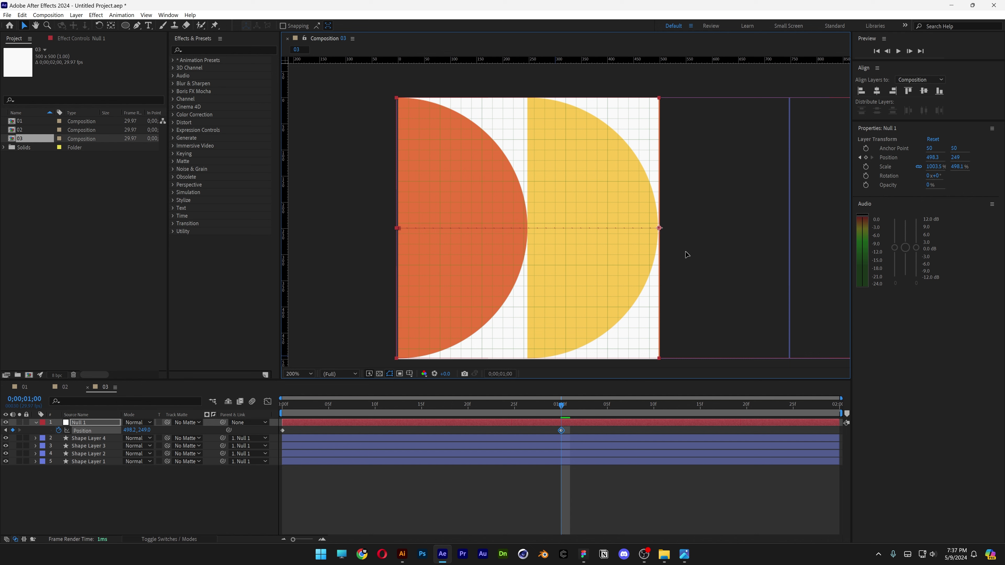
# - Apply Easy Ease to both position keyframes of the null and preview the animation
pyautogui.moveTo(632, 489); pyautogui.dragTo(272, 420)
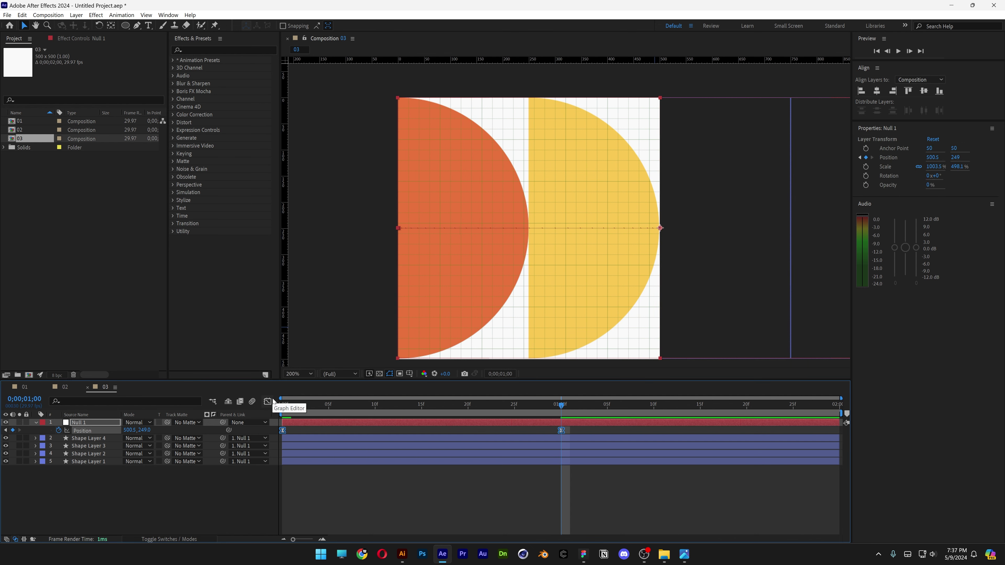
pyautogui.click(294, 402)
pyautogui.press('space')
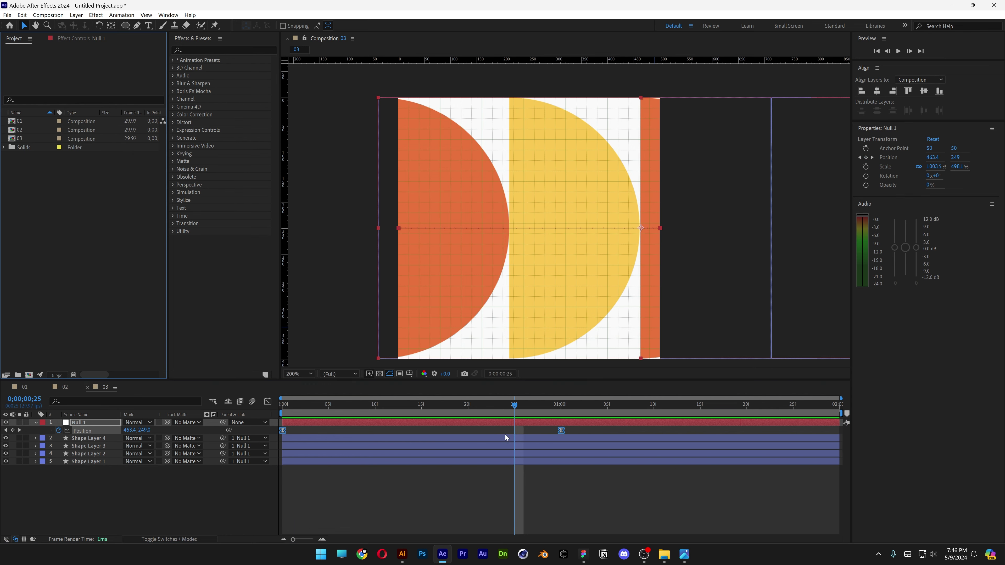
# - Create a new 500 x 500 px composition named 04 with a two-second duration
pyautogui.rightClick(63, 204)
pyautogui.click(77, 211)
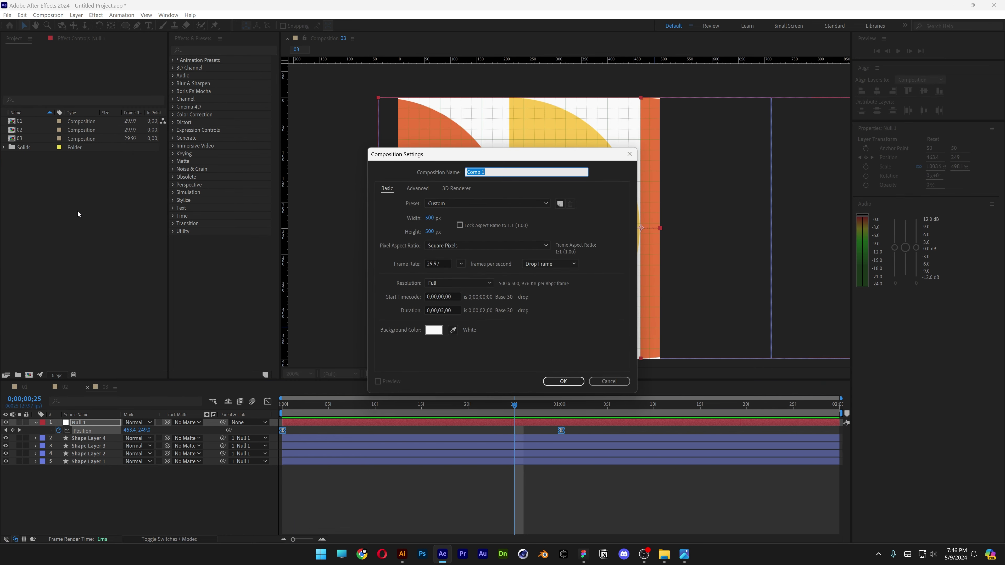
pyautogui.write('04')
pyautogui.press('Return')
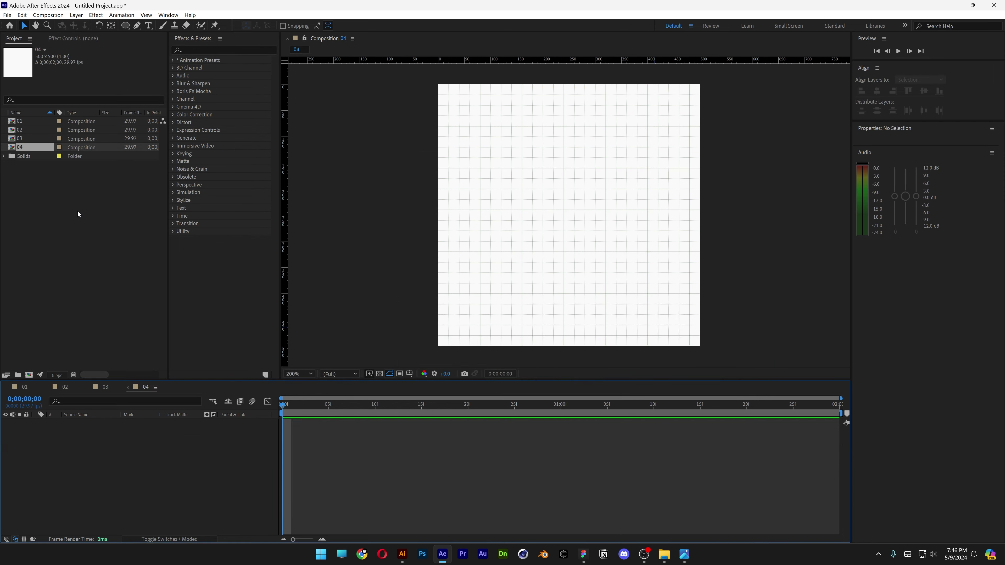
# - Add a composition-sized purple solid as the background of composition 04
pyautogui.rightClick(172, 455)
pyautogui.moveTo(220, 348)
pyautogui.click(315, 369)
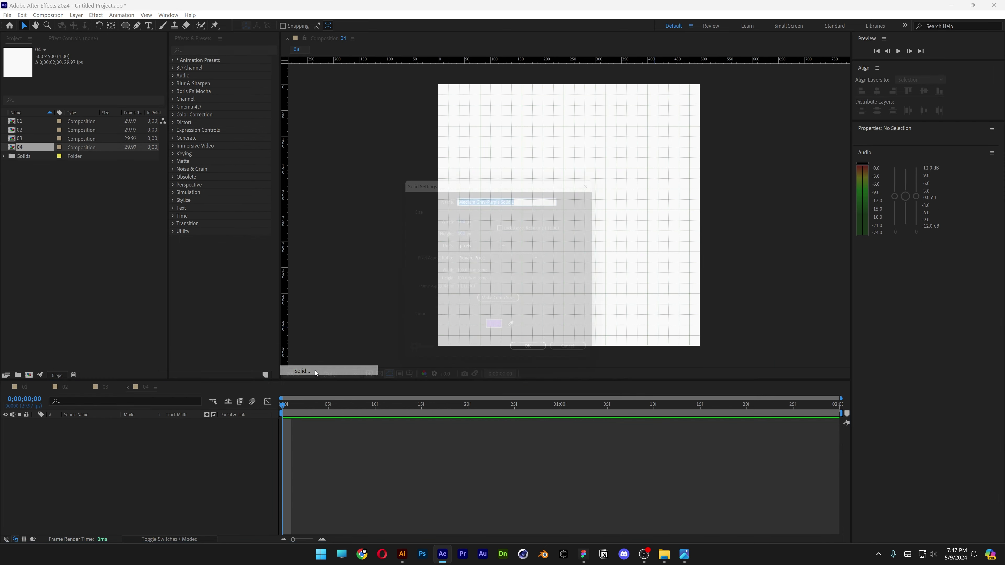
pyautogui.click(497, 333)
pyautogui.press('Return')
pyautogui.click(530, 358)
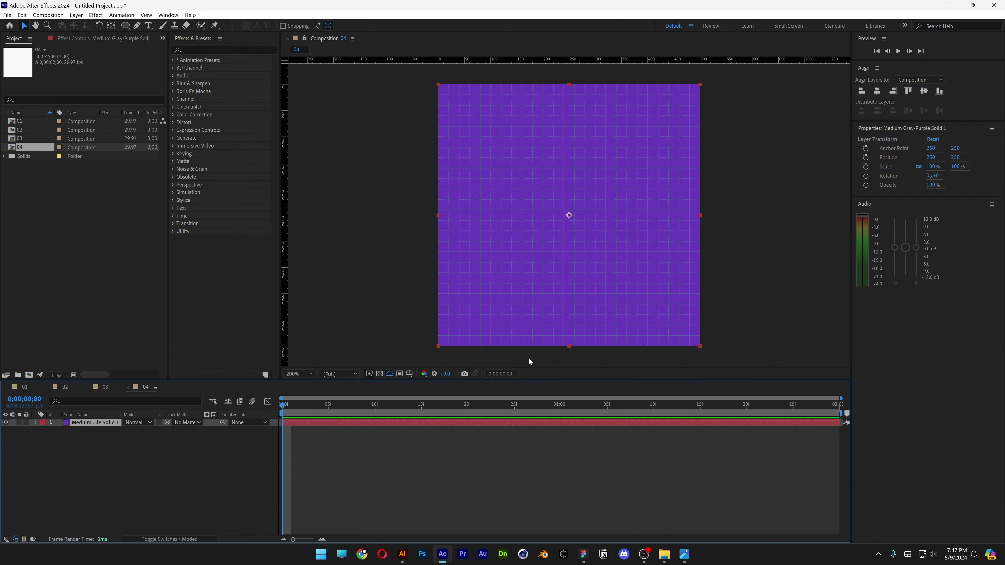
# - Draw a yellow circle about 373 px in diameter on its own shape layer and centre its anchor point
pyautogui.click(189, 476)
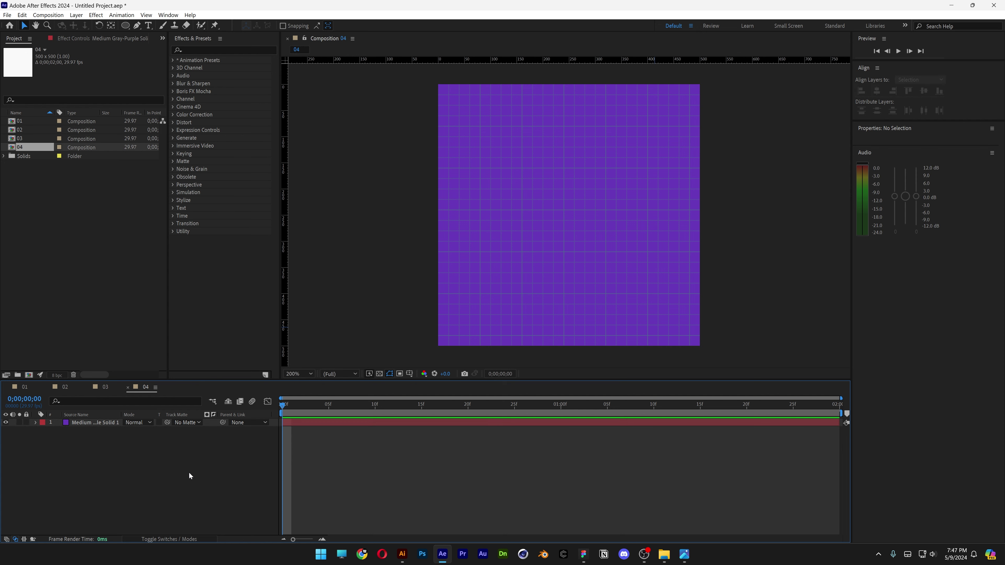
pyautogui.click(125, 25)
pyautogui.moveTo(483, 116); pyautogui.dragTo(681, 268)
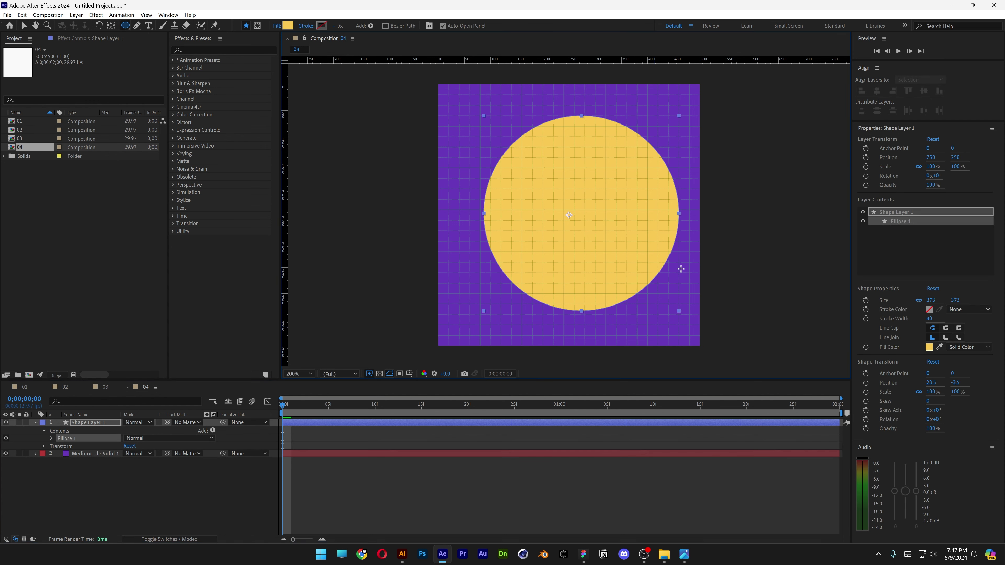
pyautogui.click(111, 25)
pyautogui.hotkey('ctrl', 'alt', 'Home')
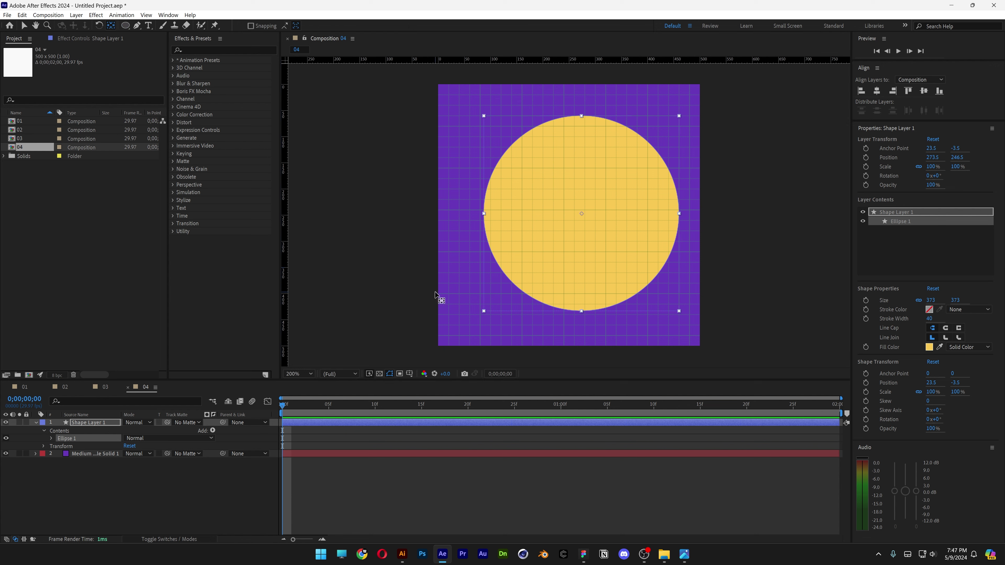
# - Set the circle layer's position to 0, 0, placing its centre on the composition's upper-left corner
pyautogui.press('p')
pyautogui.click(132, 430)
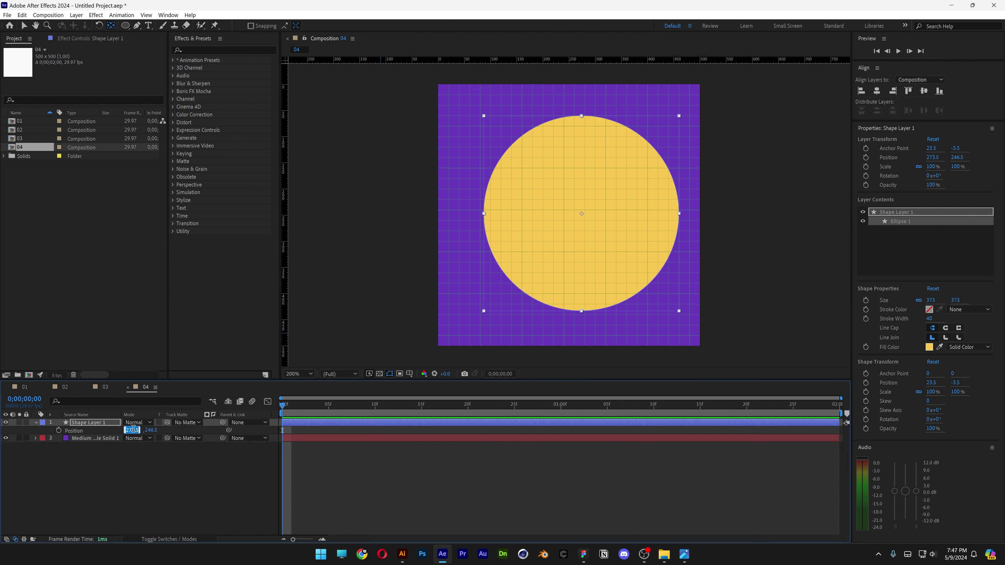
pyautogui.click(146, 431)
pyautogui.write('0')
pyautogui.click(158, 465)
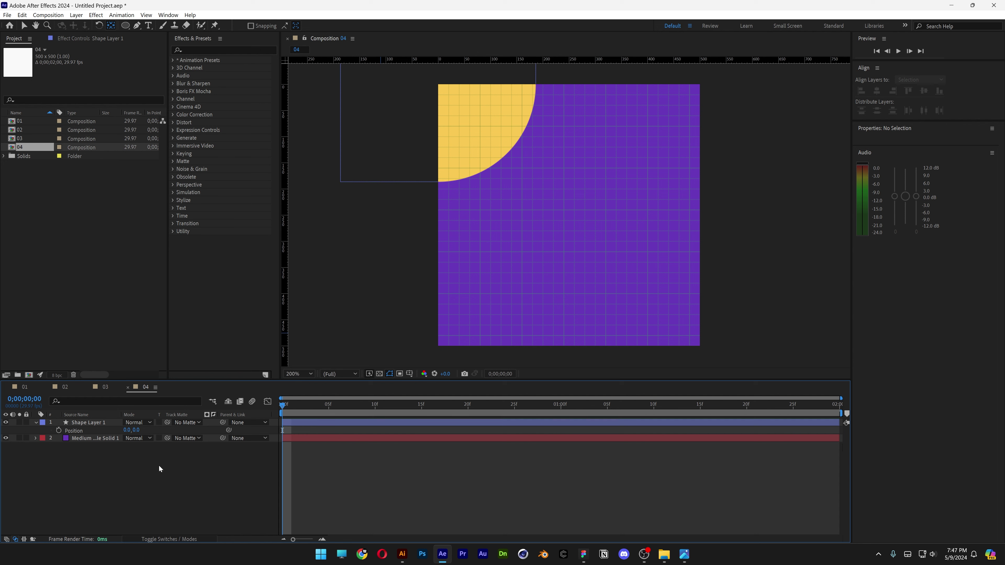
# - Scale the yellow circle layer uniformly to about 158 %
pyautogui.press('v')
pyautogui.click(100, 422)
pyautogui.press('s')
pyautogui.moveTo(135, 431); pyautogui.dragTo(161, 422)
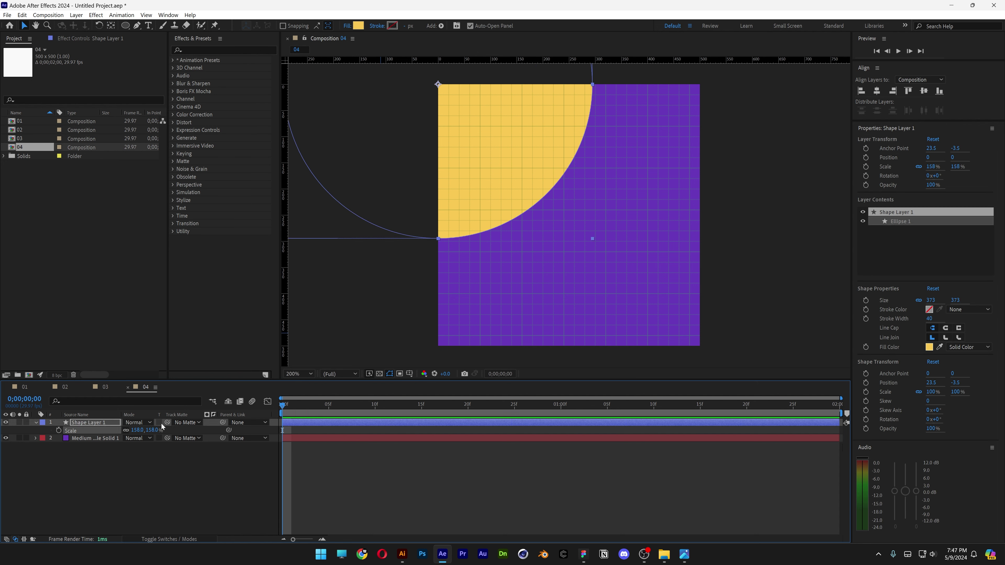
# - Duplicate the yellow circle layer and change the lower copy's fill to pink
pyautogui.hotkey('ctrl', 'd')
pyautogui.click(105, 431)
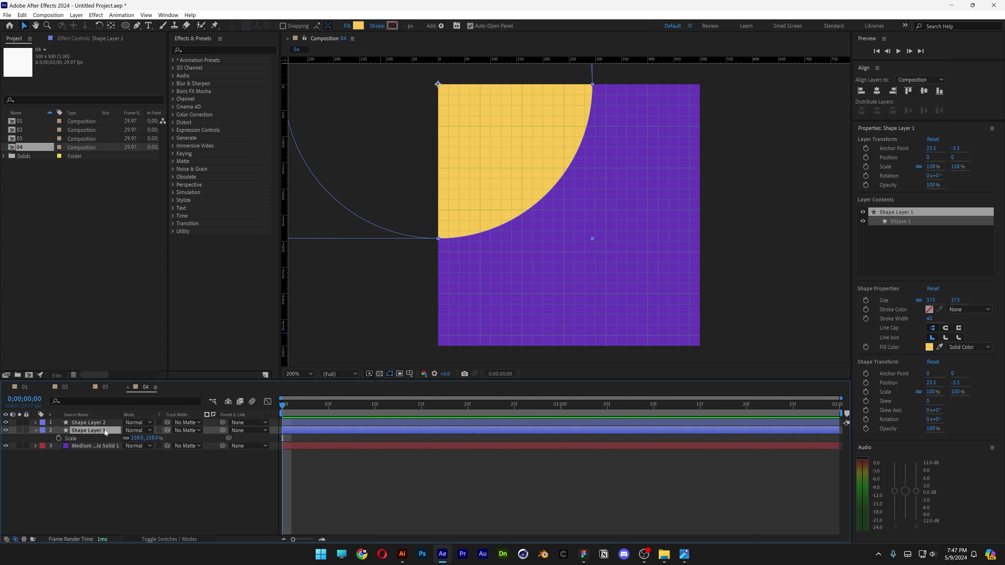
pyautogui.click(358, 25)
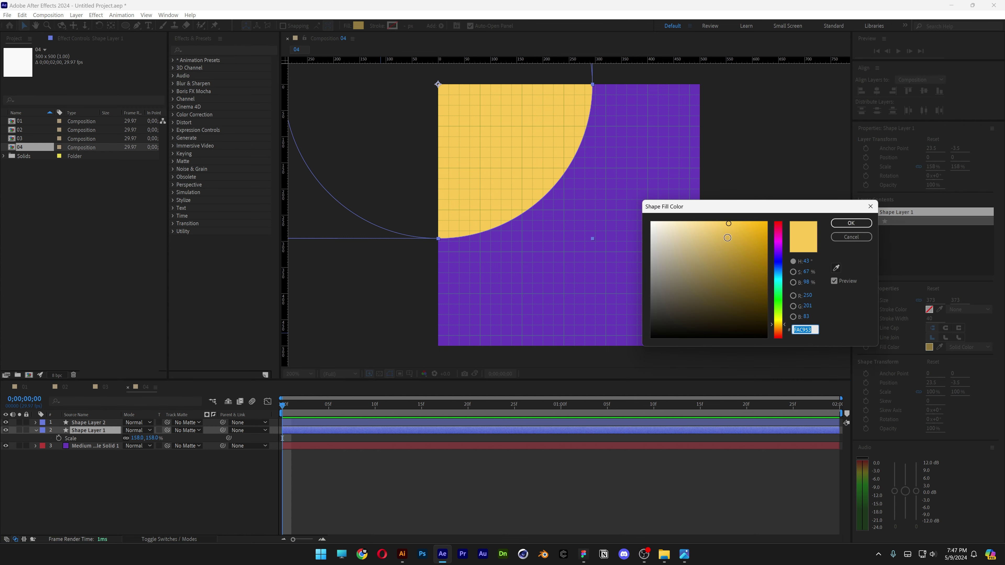
pyautogui.click(778, 247)
pyautogui.click(845, 223)
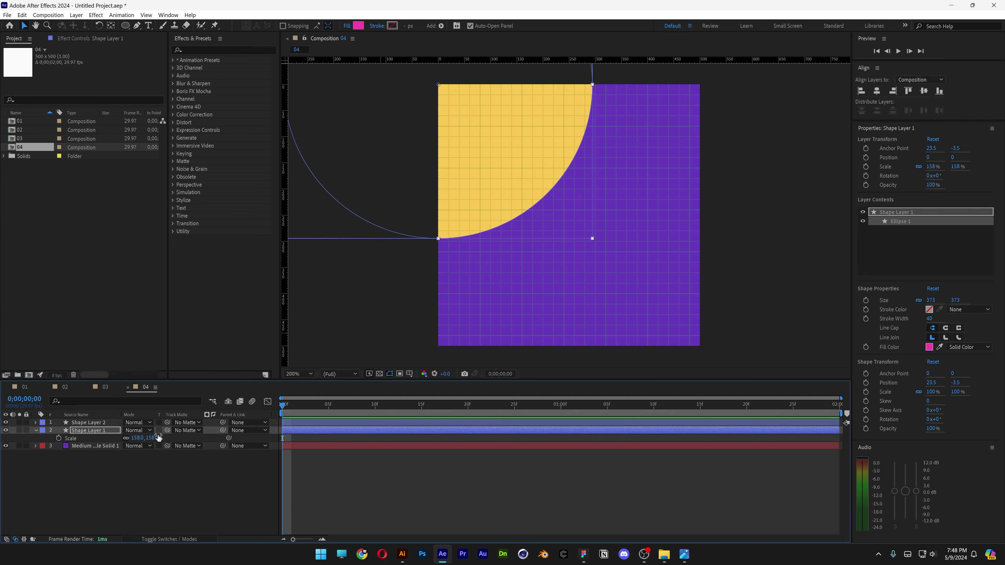
# - Scale the lower pink circle layer uniformly to 268 % and set scale keyframes on both circle layers at frame 0
pyautogui.moveTo(158, 437); pyautogui.dragTo(184, 436)
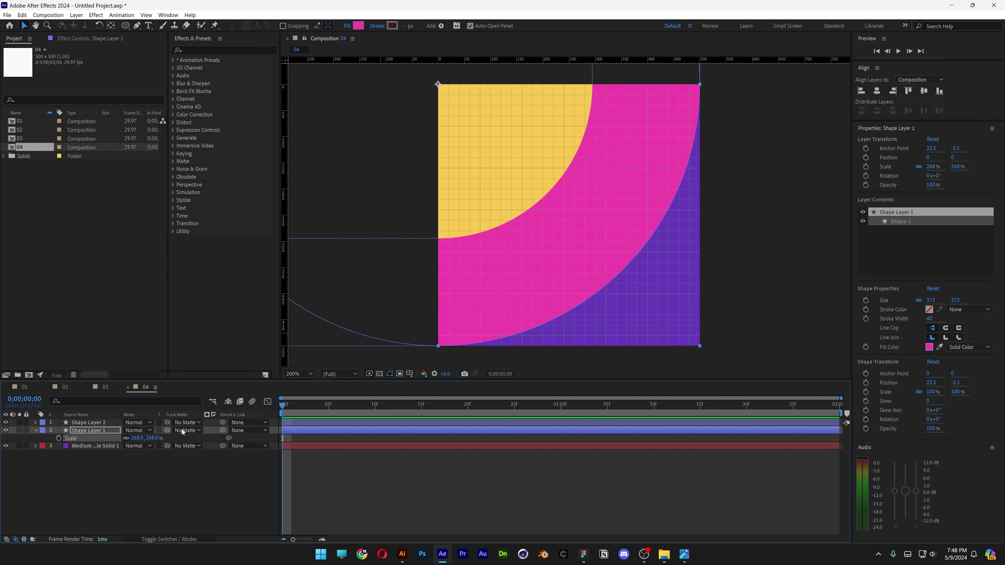
pyautogui.click(96, 422)
pyautogui.press('s')
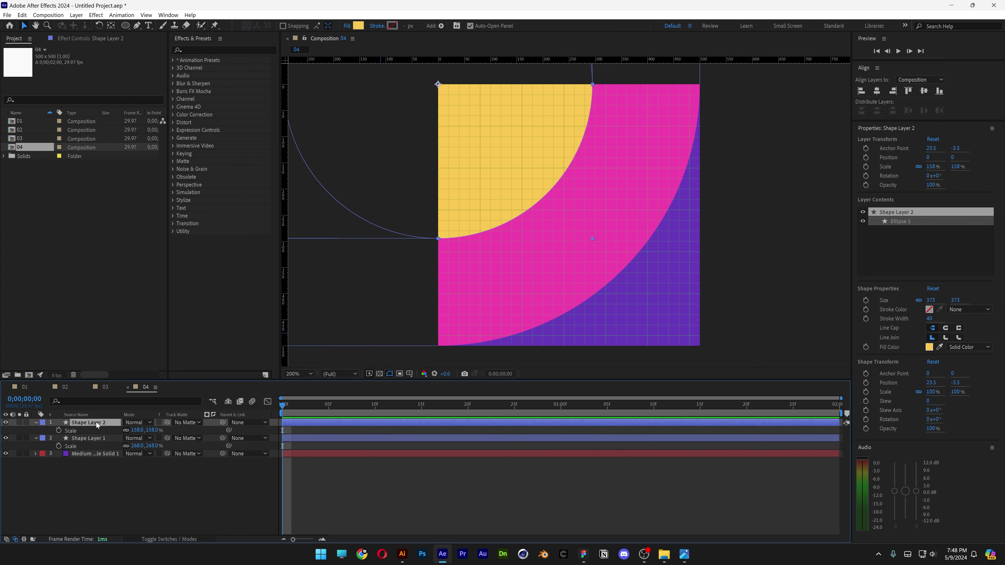
pyautogui.keyDown('ctrl'); pyautogui.click(100, 438); pyautogui.keyUp('ctrl')
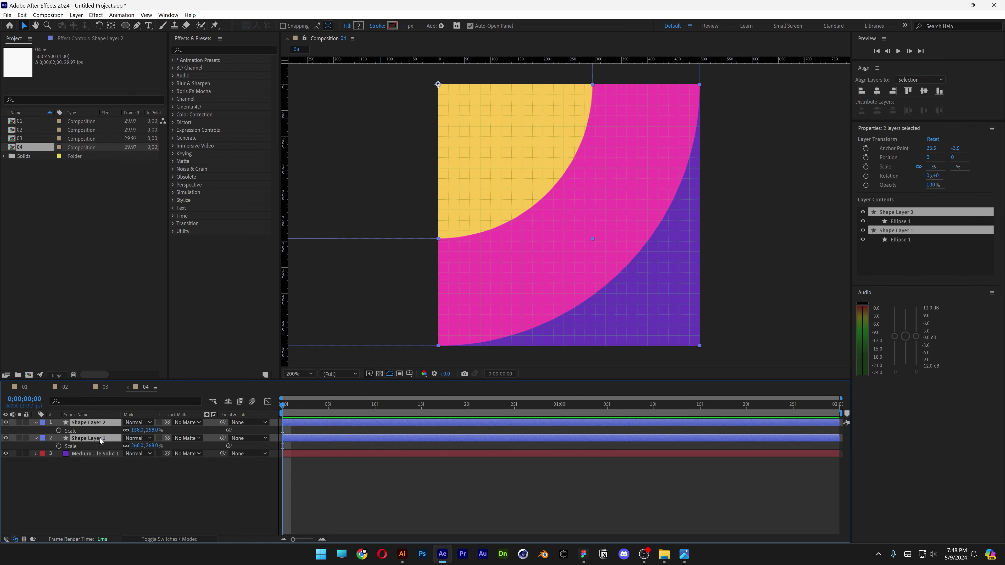
pyautogui.click(59, 446)
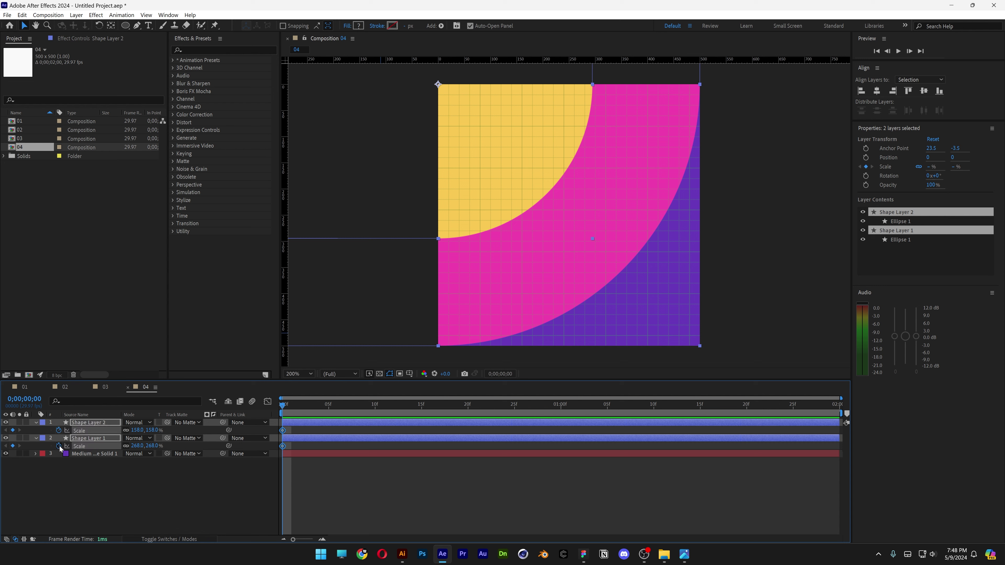
# - Set both circle layers' scale to 0 % at frame 20 and apply Easy Ease to all their scale keyframes
pyautogui.click(467, 405)
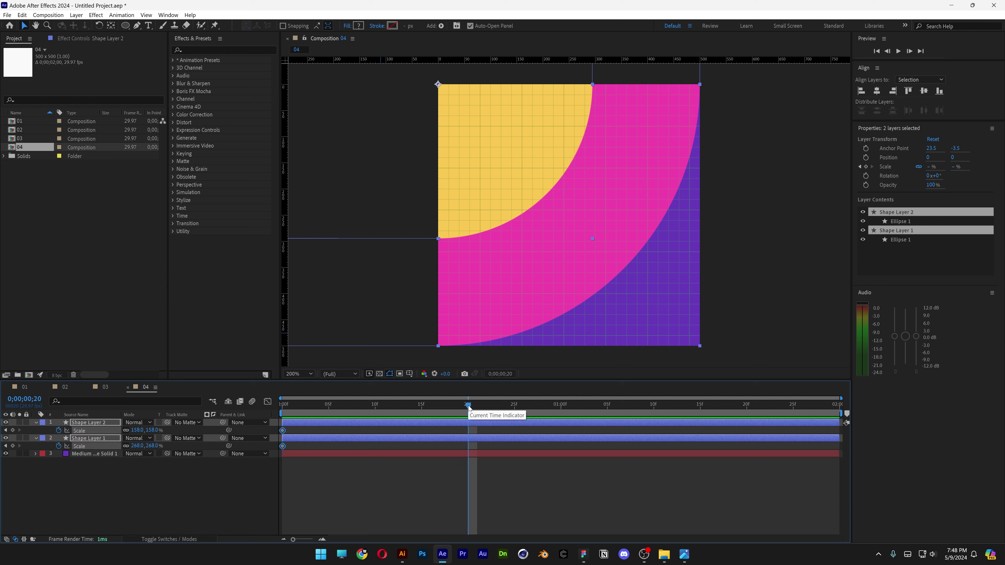
pyautogui.click(137, 430)
pyautogui.write('0')
pyautogui.press('Return')
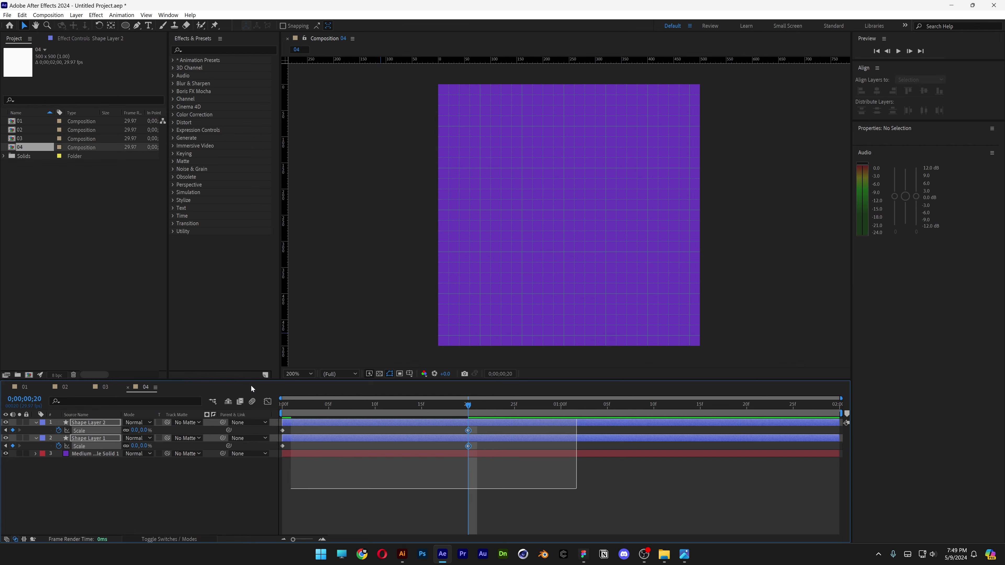
pyautogui.press('F9')
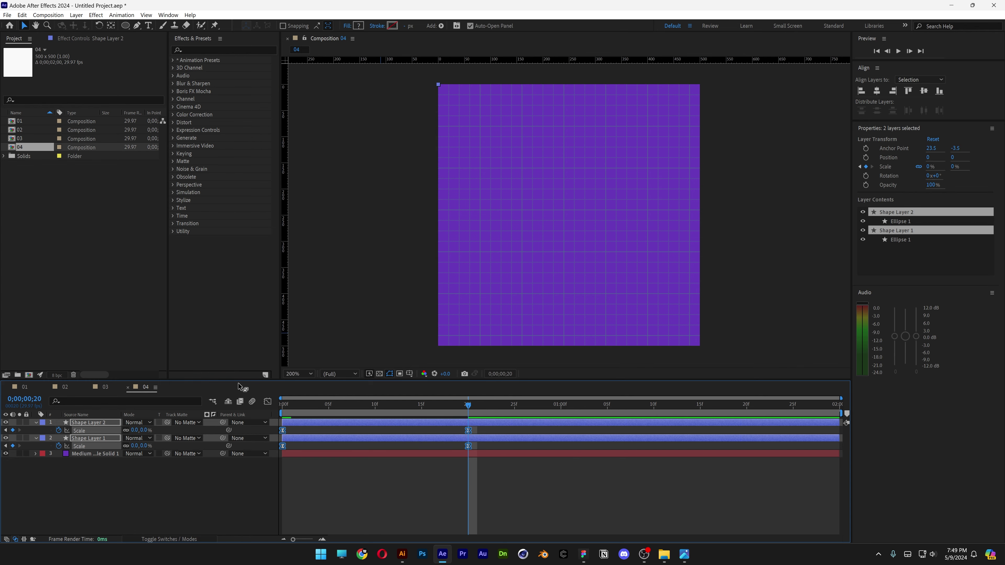
# - Swap the scale keyframes so both circles grow from 0 % at frame 0 to full size at frame 20, and preview the motion
pyautogui.click(544, 481)
pyautogui.moveTo(533, 461); pyautogui.dragTo(468, 430)
pyautogui.moveTo(310, 431); pyautogui.dragTo(282, 430)
pyautogui.click(349, 460)
pyautogui.press('space')
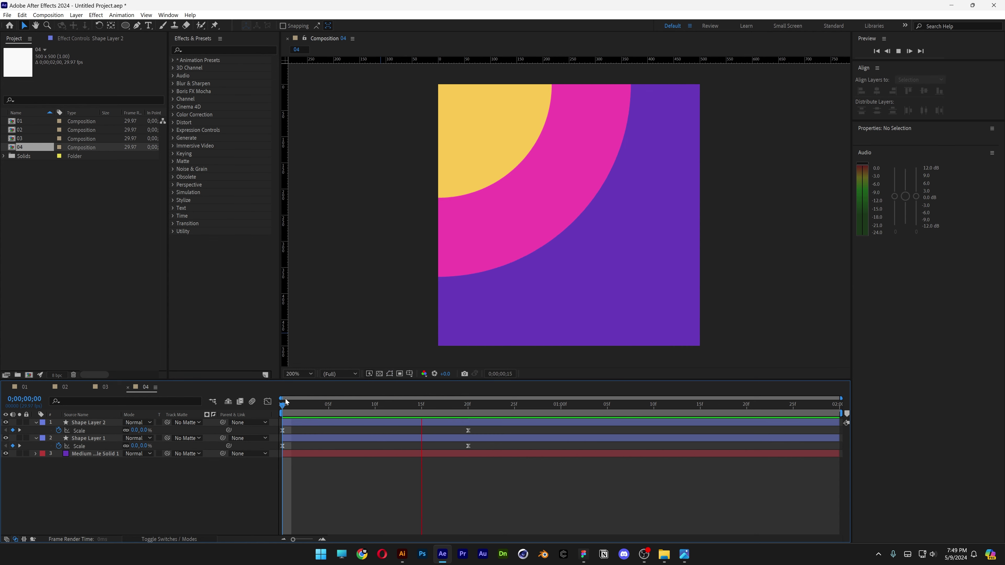
# - Stagger the growth by keyframing the yellow circle's scale from frame 5 to 20 and the pink circle's from frame 0 to 15
pyautogui.moveTo(460, 444); pyautogui.dragTo(330, 431)
pyautogui.press('space')
pyautogui.click(489, 444)
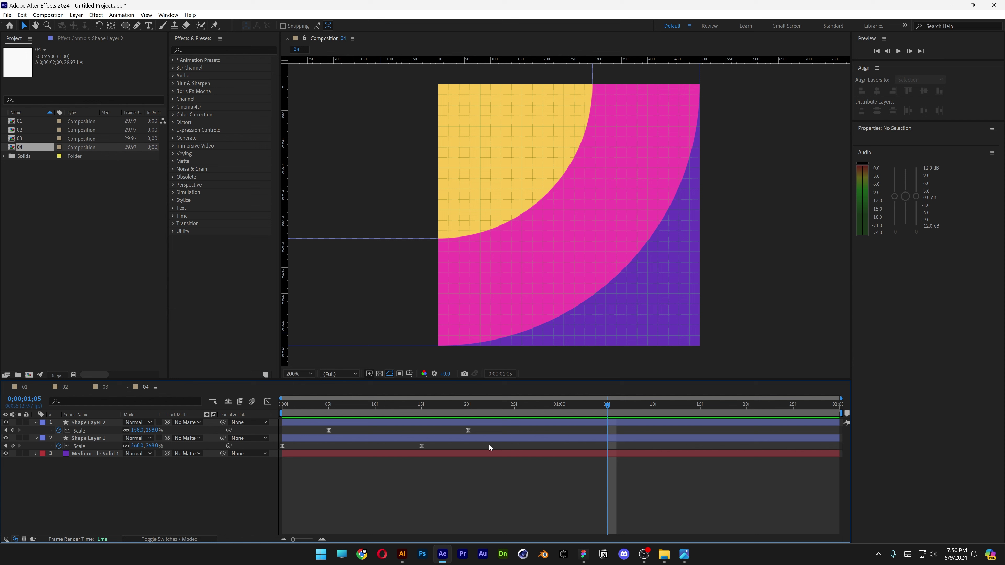
# - Copy each circle layer's scale keyframes and paste them on the same layer at 0;00;01;05
pyautogui.moveTo(485, 428); pyautogui.dragTo(288, 435)
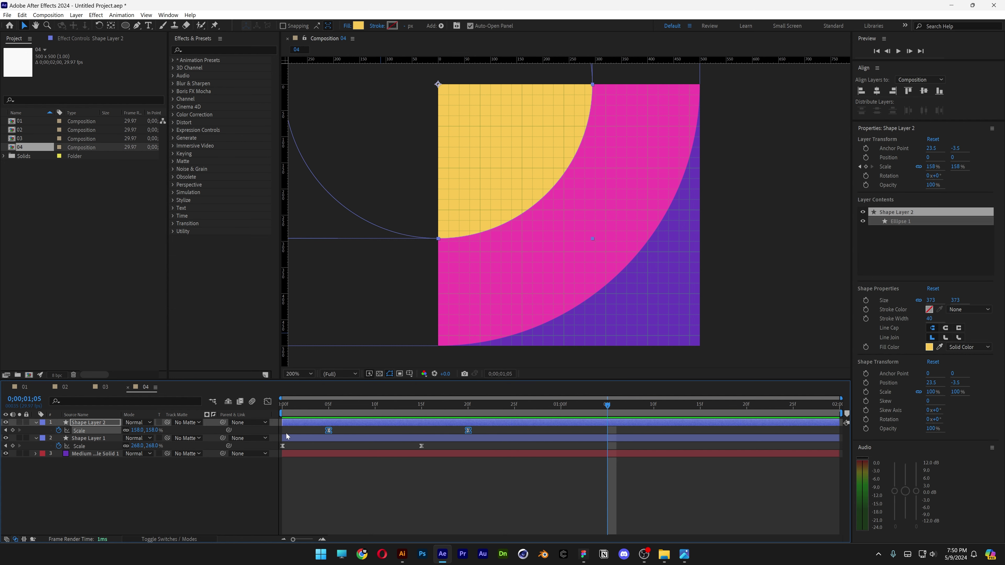
pyautogui.hotkey('ctrl', 'c')
pyautogui.hotkey('ctrl', 'v')
pyautogui.click(431, 447)
pyautogui.click(247, 446)
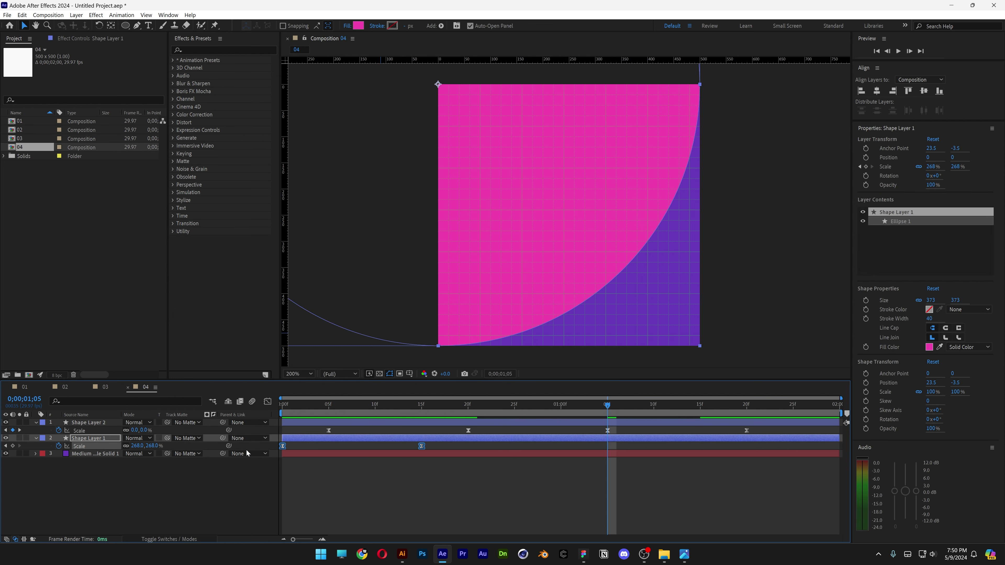
pyautogui.hotkey('ctrl', 'v')
# - Reverse the pasted scale keyframes so yellow shrinks from 1;00 to 1;15 and pink from 1;05 to 1;20, and preview the loop
pyautogui.click(715, 489)
pyautogui.moveTo(663, 405); pyautogui.dragTo(644, 414)
pyautogui.moveTo(758, 430); pyautogui.dragTo(561, 431)
pyautogui.moveTo(523, 403); pyautogui.dragTo(644, 412)
pyautogui.moveTo(620, 429); pyautogui.dragTo(605, 448)
pyautogui.press('j')
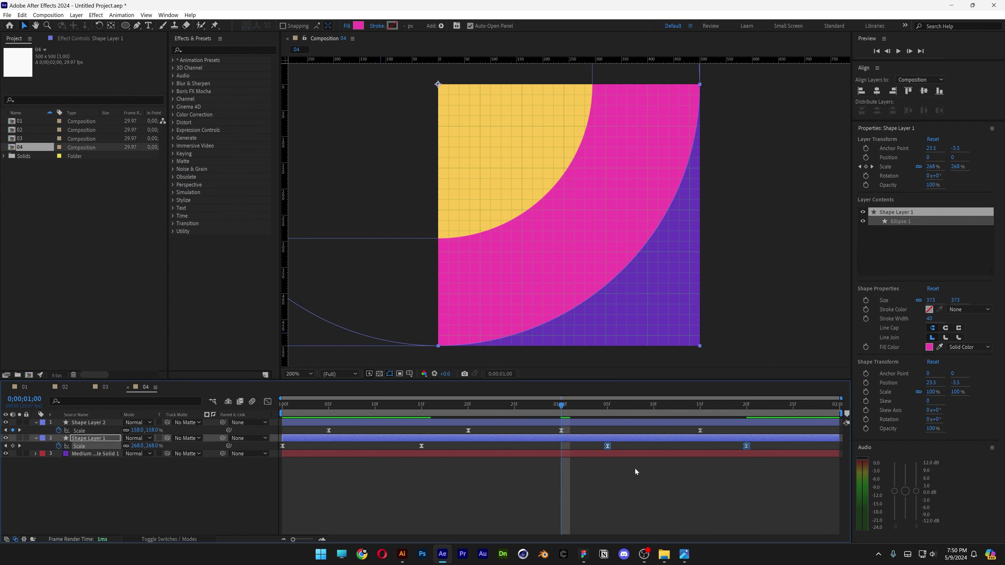
pyautogui.moveTo(580, 407); pyautogui.dragTo(274, 408)
pyautogui.press('space')
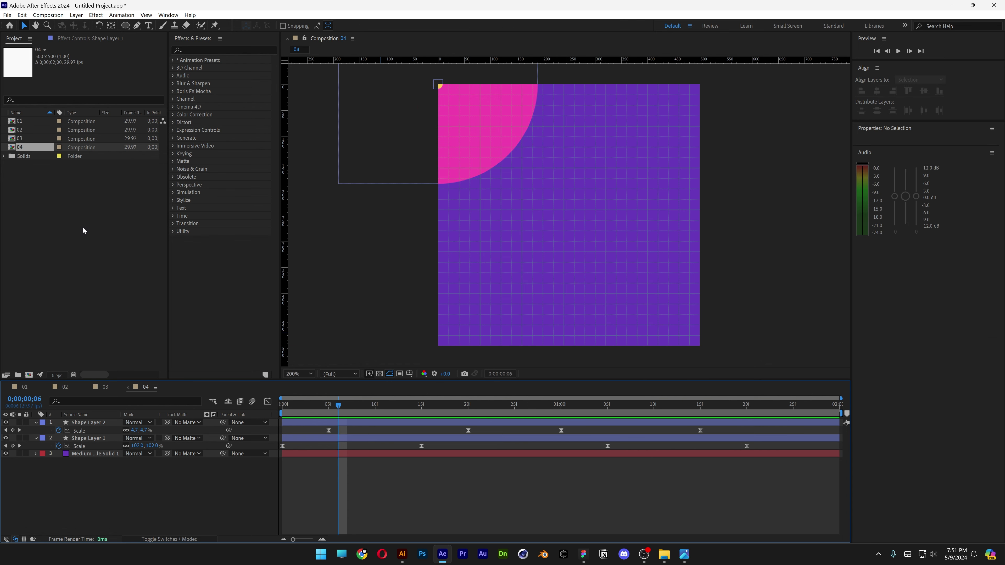
# - Create a new 500 x 500 px composition named 05 with a two-second duration
pyautogui.rightClick(83, 230)
pyautogui.click(97, 233)
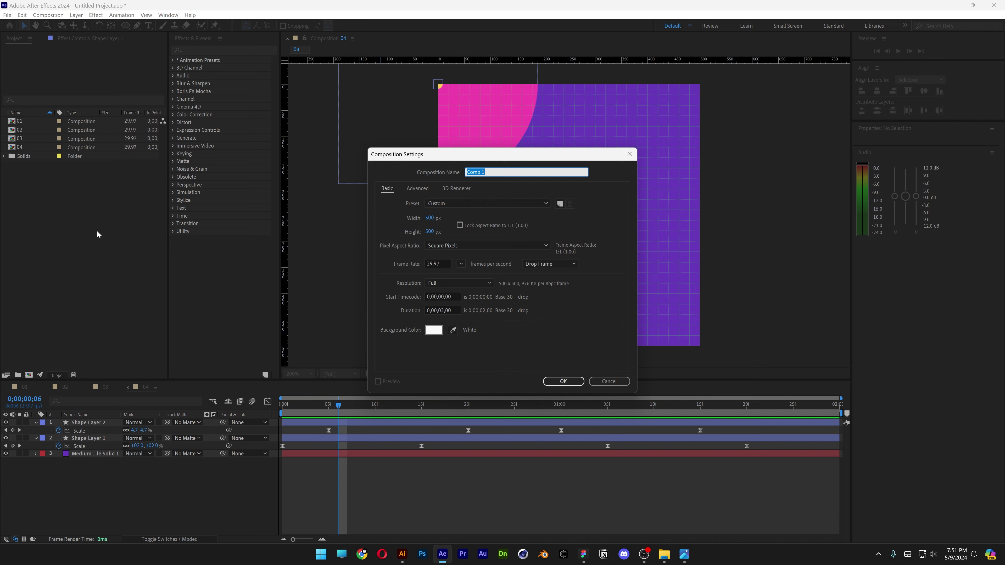
pyautogui.write('05')
pyautogui.press('Return')
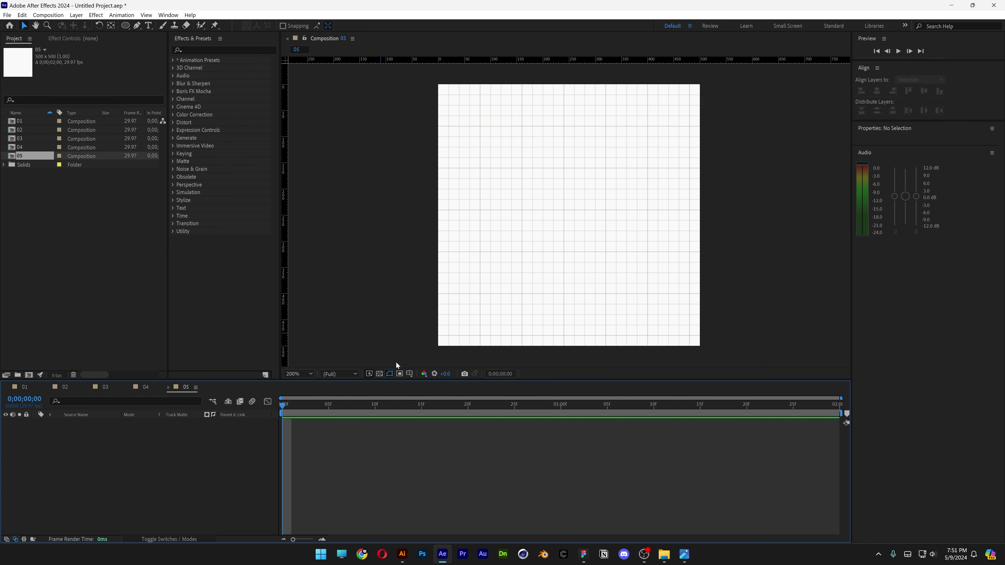
# - Hide the grid, show the Title/Action Safe overlay, and place horizontal and vertical guides through the composition's centre
pyautogui.click(409, 374)
pyautogui.click(424, 407)
pyautogui.click(410, 374)
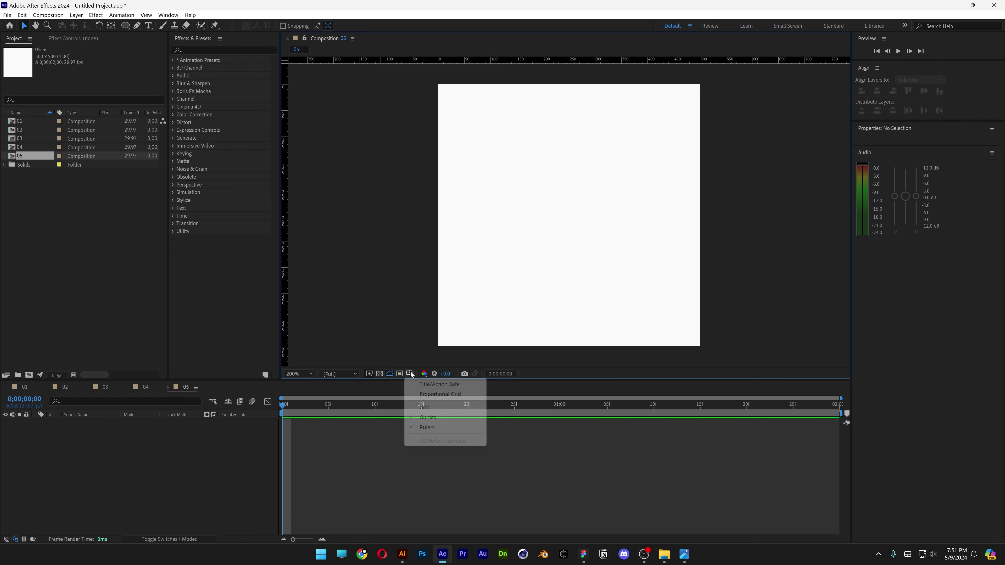
pyautogui.click(439, 384)
pyautogui.scroll(5, 568, 216)
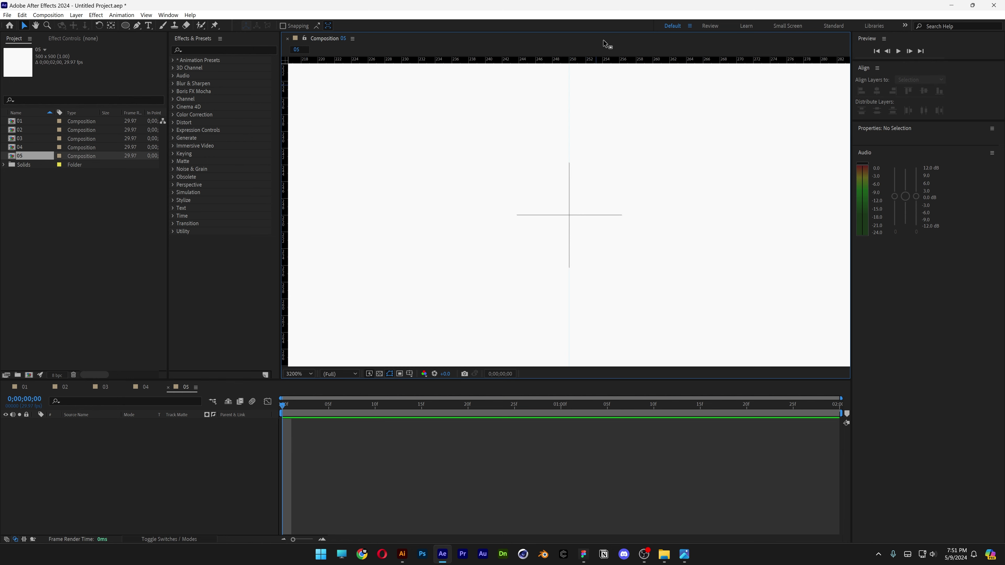
pyautogui.scroll(-5, 595, 215)
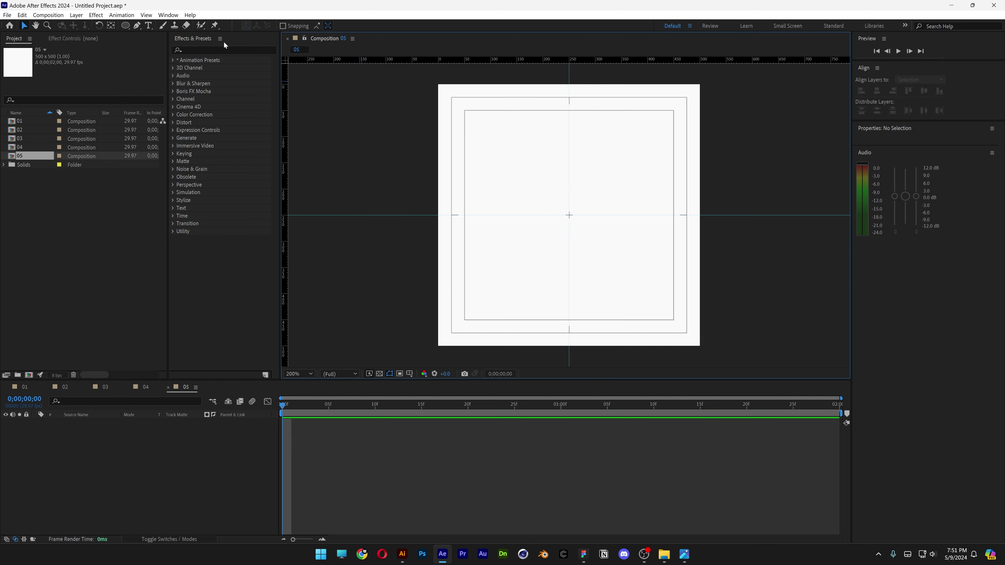
# - Draw a pink circle about 245 px in diameter on a new shape layer and centre its anchor point
pyautogui.click(132, 25)
pyautogui.moveTo(498, 135); pyautogui.dragTo(618, 253)
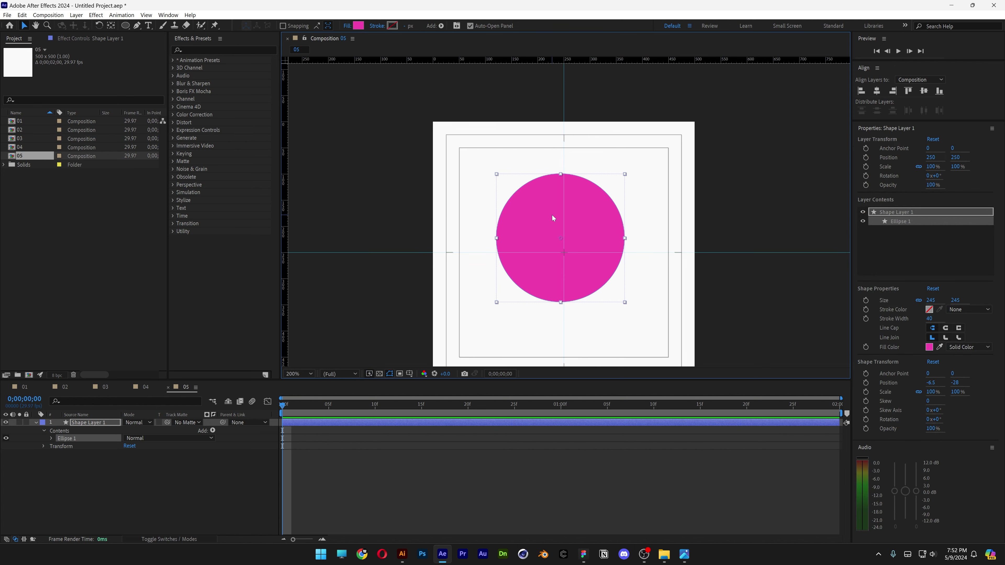
pyautogui.keyDown('ctrl'); pyautogui.doubleClick(110, 25); pyautogui.keyUp('ctrl')
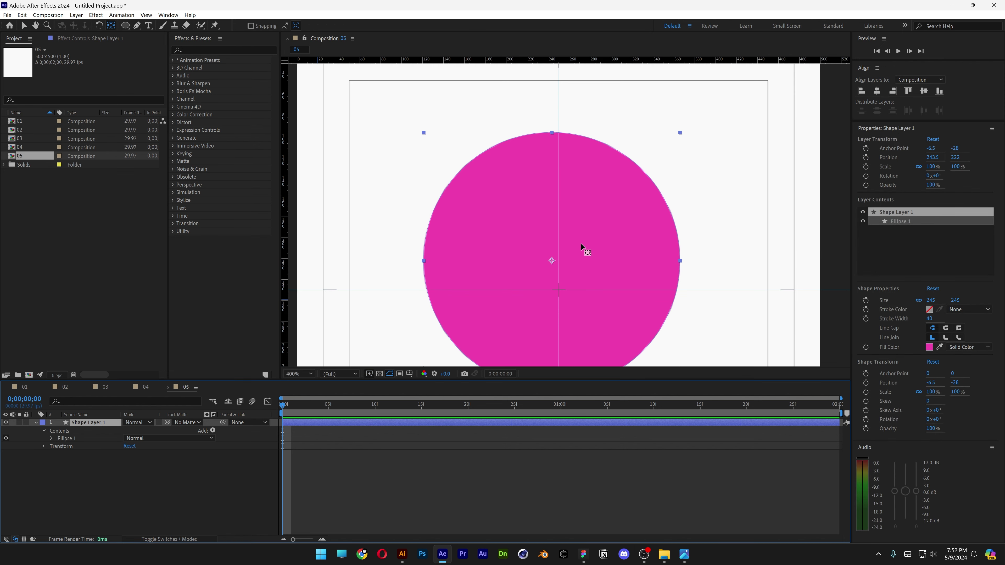
# - Set the pink circle layer's position to 0, 0
pyautogui.press('p')
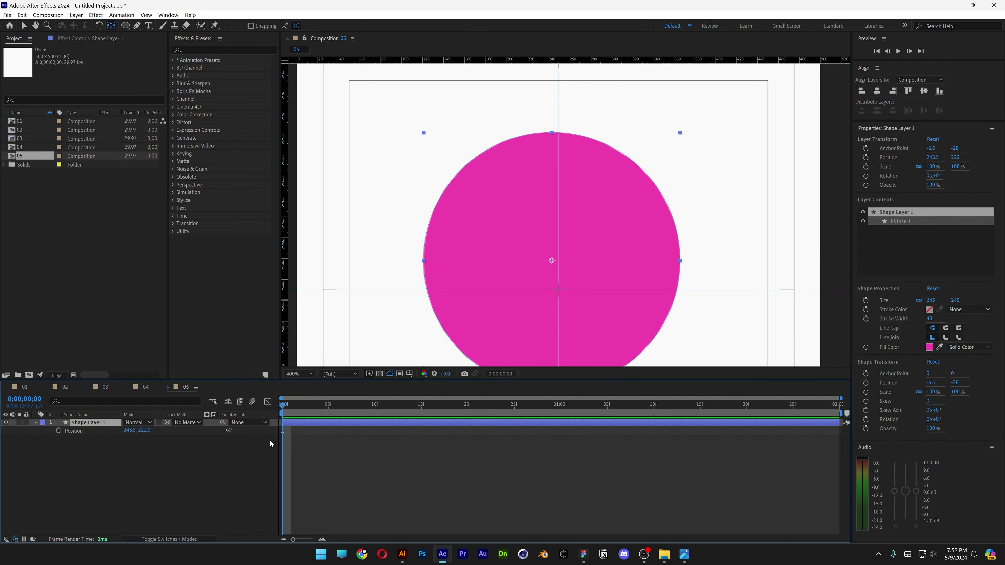
pyautogui.click(131, 430)
pyautogui.write('0')
pyautogui.press('Tab')
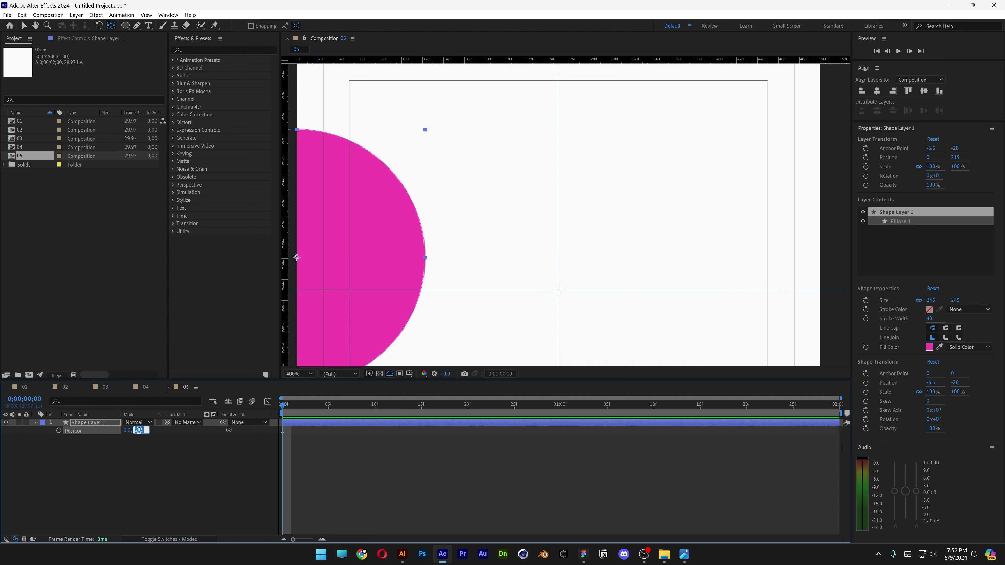
pyautogui.write('0')
pyautogui.press('Return')
# - Scale the pink circle uniformly to about 203.7 % so its edge meets the centre guides, and reveal its scale property
pyautogui.press('v')
pyautogui.moveTo(505, 170); pyautogui.dragTo(639, 283)
pyautogui.press(',')
pyautogui.press('s')
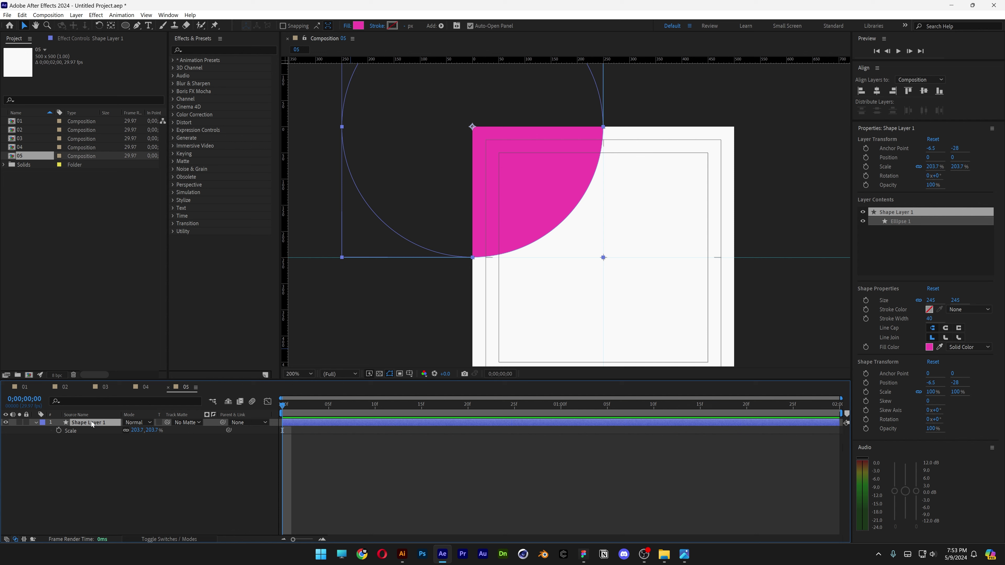
# - Keyframe the circle's scale at 203.7 % on frame 0 and 0 % on frame 10
pyautogui.click(58, 431)
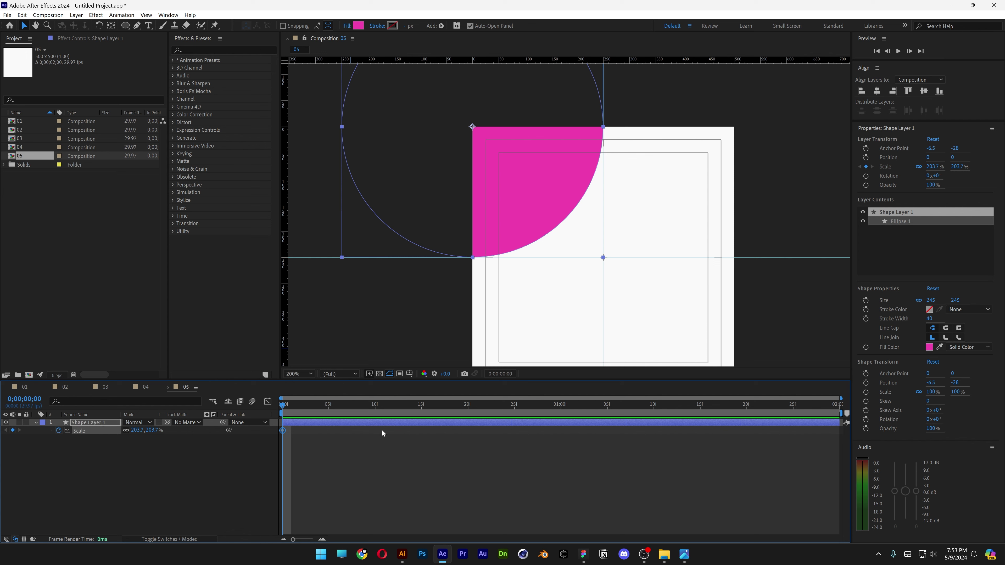
pyautogui.click(375, 404)
pyautogui.click(137, 430)
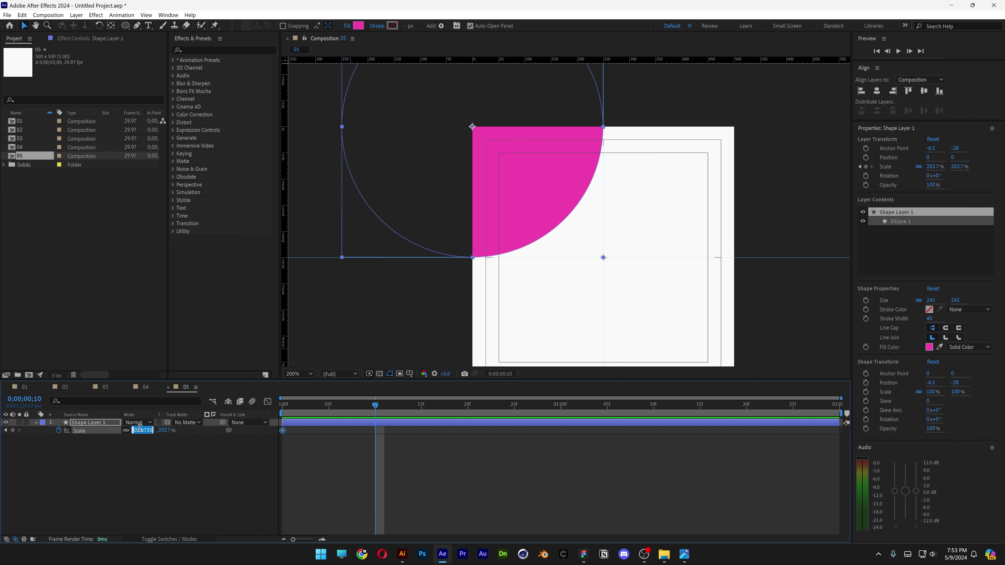
pyautogui.write('0')
pyautogui.press('Return')
# - Reverse and ease the circle's scale keyframes so it grows from frame 0 to 10, and change its fill to blue
pyautogui.click(288, 404)
pyautogui.moveTo(287, 402); pyautogui.dragTo(486, 403)
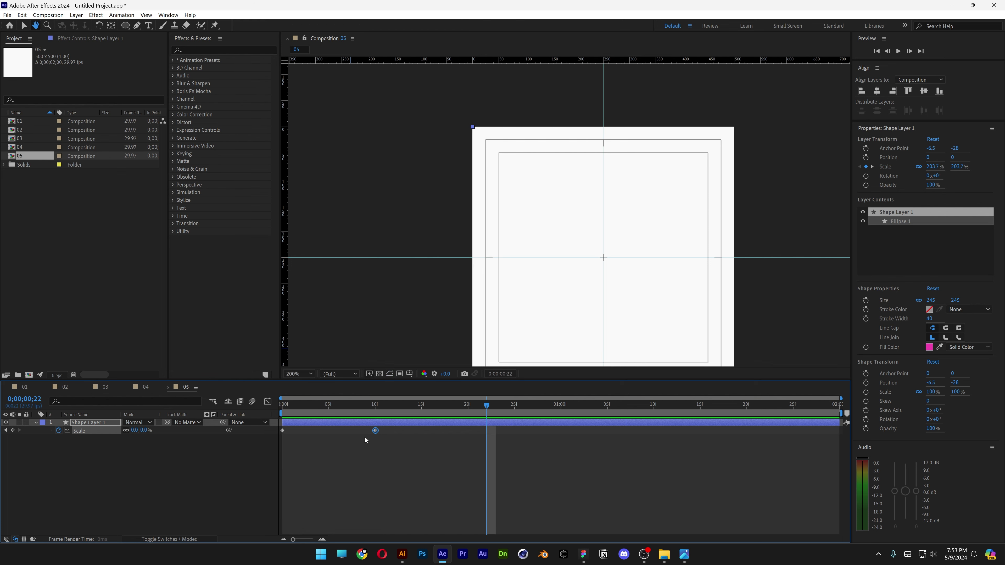
pyautogui.moveTo(282, 430)
pyautogui.mouseDown()
pyautogui.moveTo(465, 435)
pyautogui.moveTo(282, 430)
pyautogui.mouseUp()
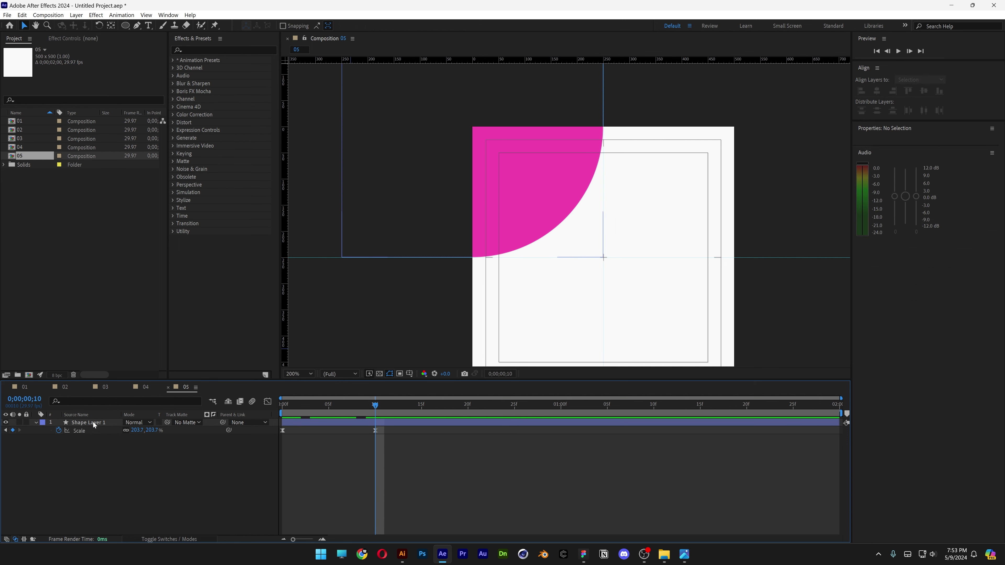
pyautogui.click(94, 423)
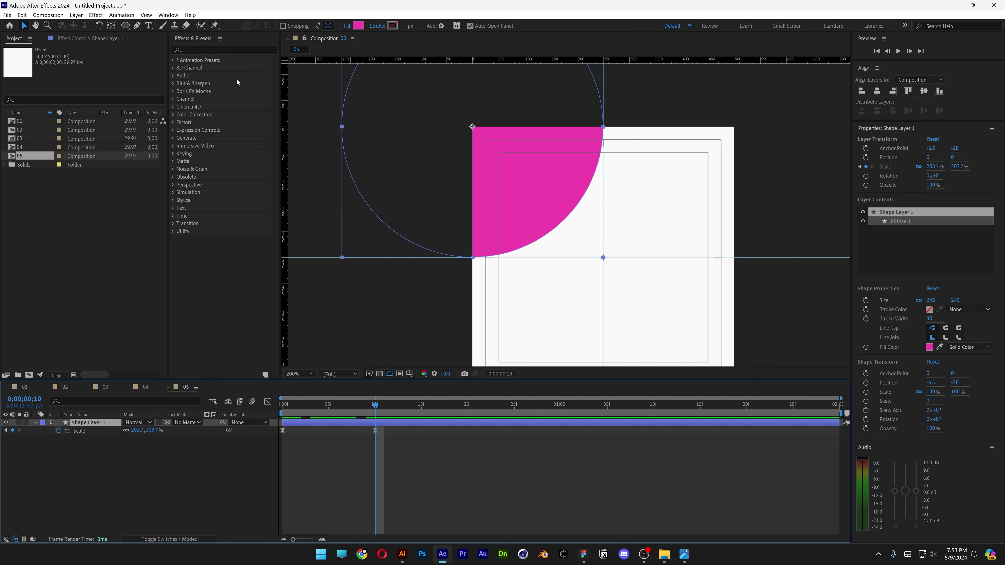
pyautogui.click(362, 27)
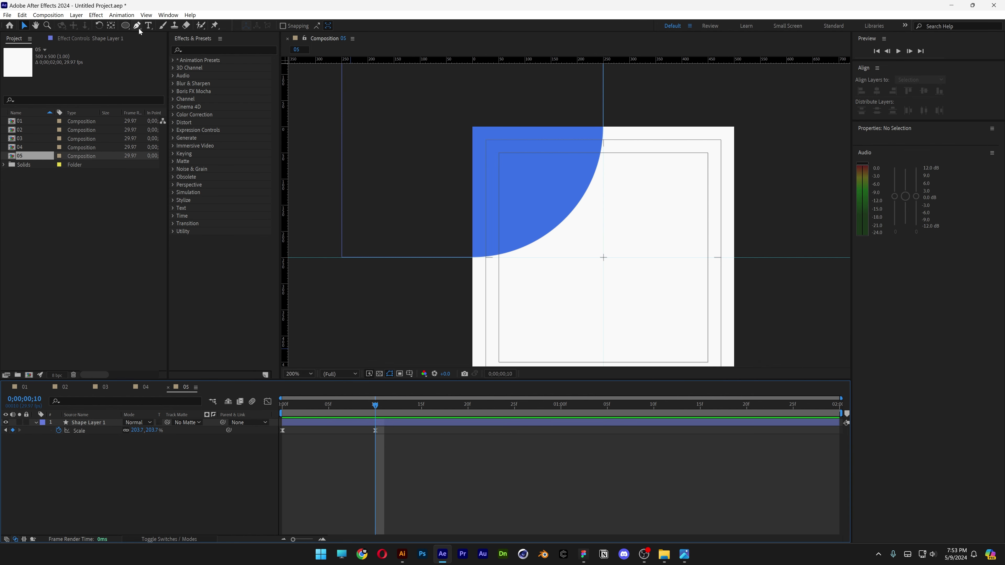
# - Draw a blue square about 235 px wide on a new shape layer and align it to the composition's upper-left corner
pyautogui.click(127, 25)
pyautogui.click(160, 27)
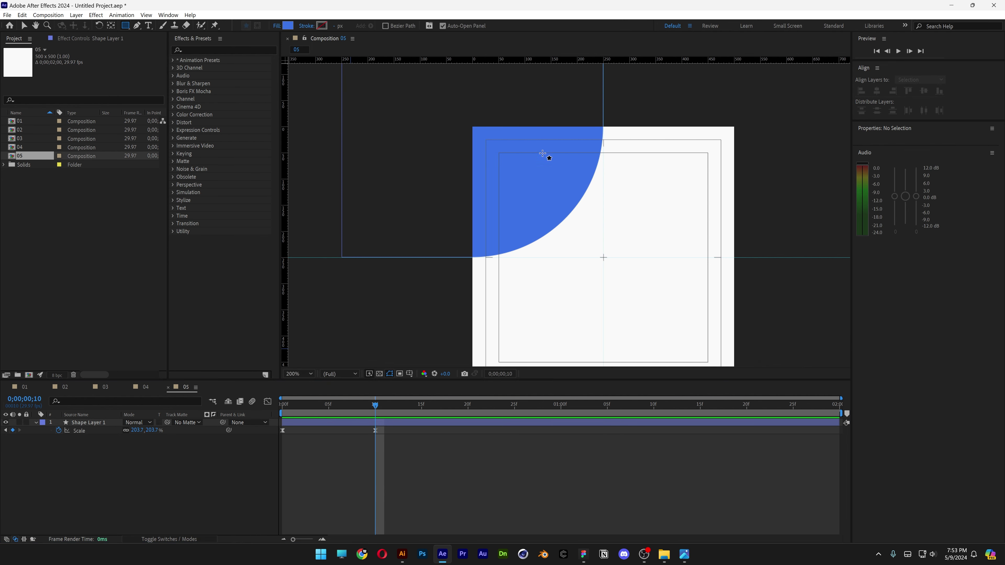
pyautogui.moveTo(525, 172); pyautogui.dragTo(649, 294)
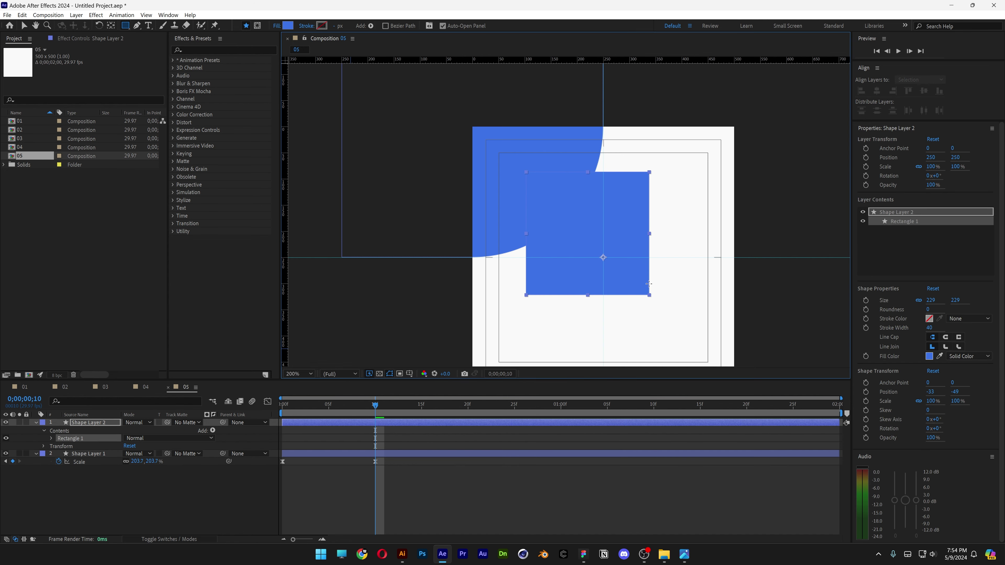
pyautogui.click(860, 91)
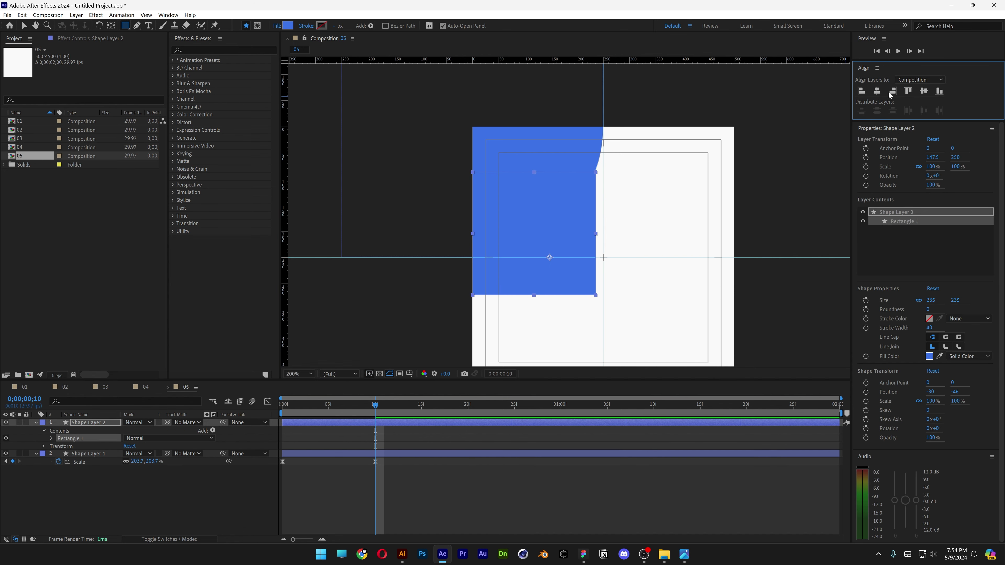
pyautogui.click(907, 91)
# - Move the square layer's anchor point to the square's upper-left corner and reveal the layer's scale property
pyautogui.scroll(1, 526, 179)
pyautogui.click(112, 26)
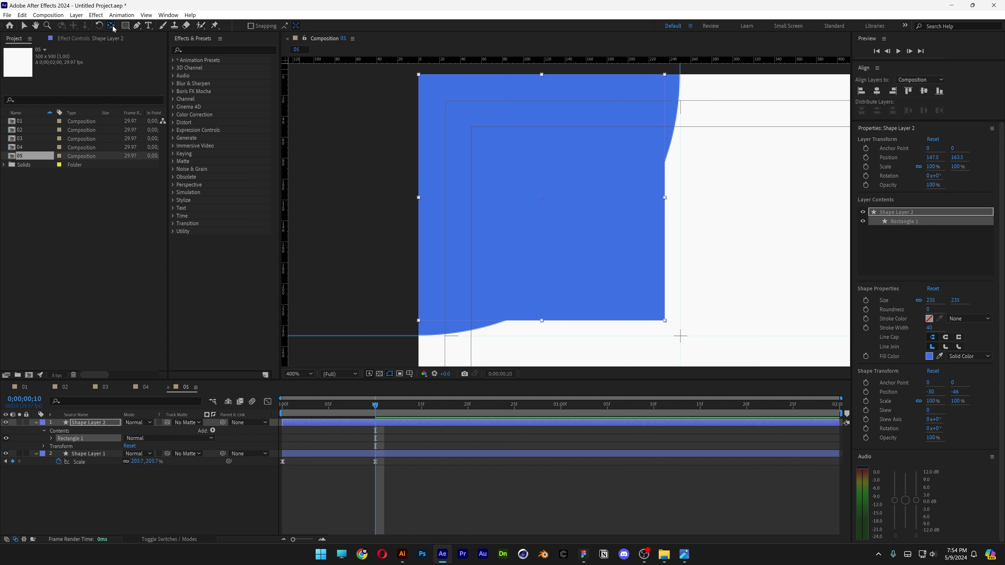
pyautogui.click(99, 422)
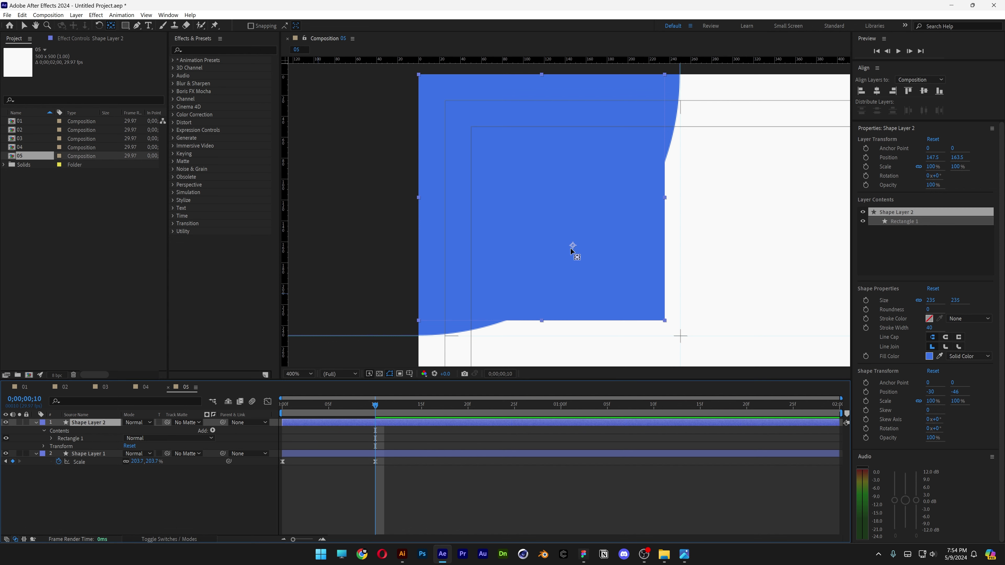
pyautogui.moveTo(572, 249); pyautogui.dragTo(439, 91)
pyautogui.moveTo(610, 258); pyautogui.dragTo(592, 232)
pyautogui.press('s')
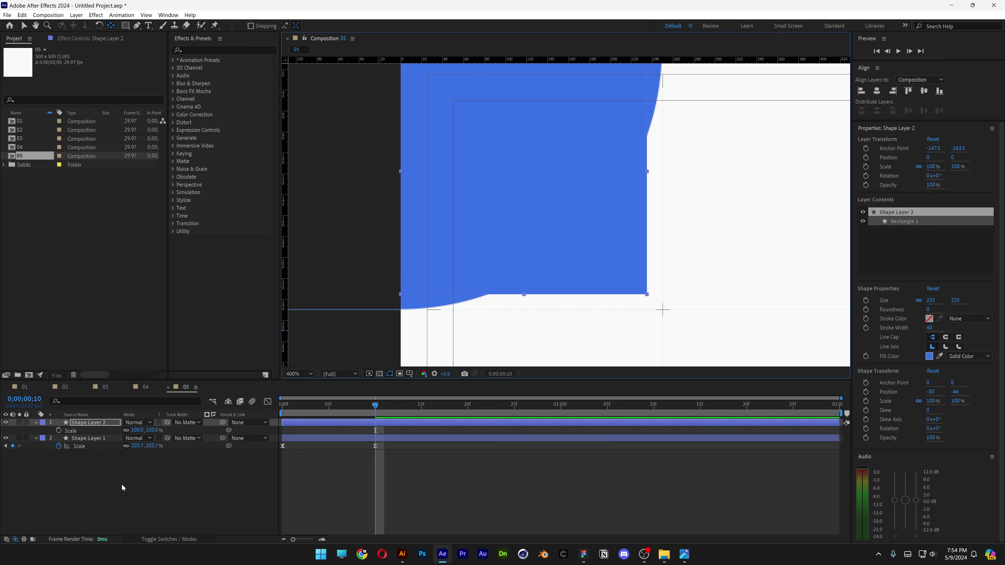
# - Scale the square to 106 % so it covers the quarter circle, and assign it as the circle layer's track matte
pyautogui.moveTo(136, 430); pyautogui.dragTo(138, 430)
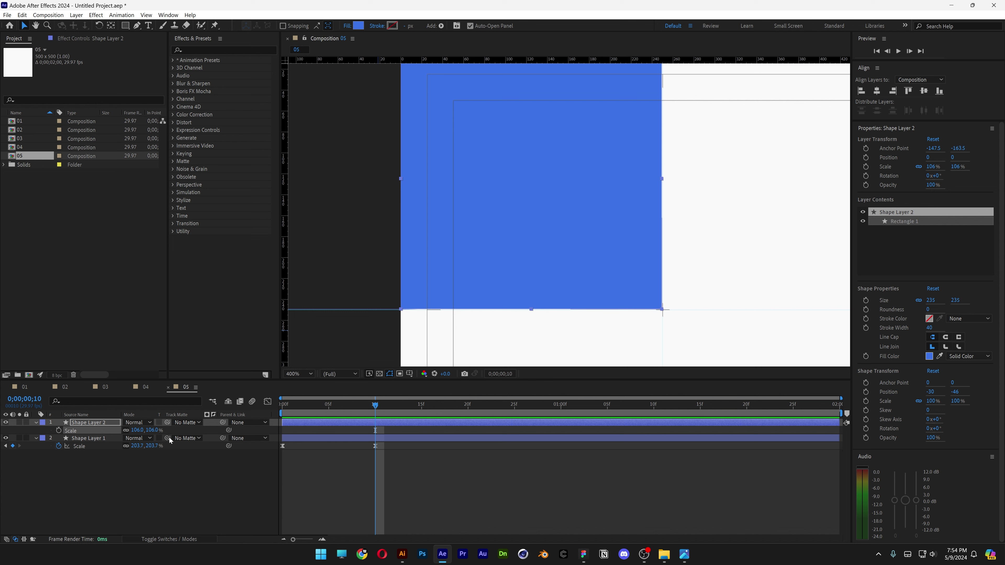
pyautogui.click(160, 541)
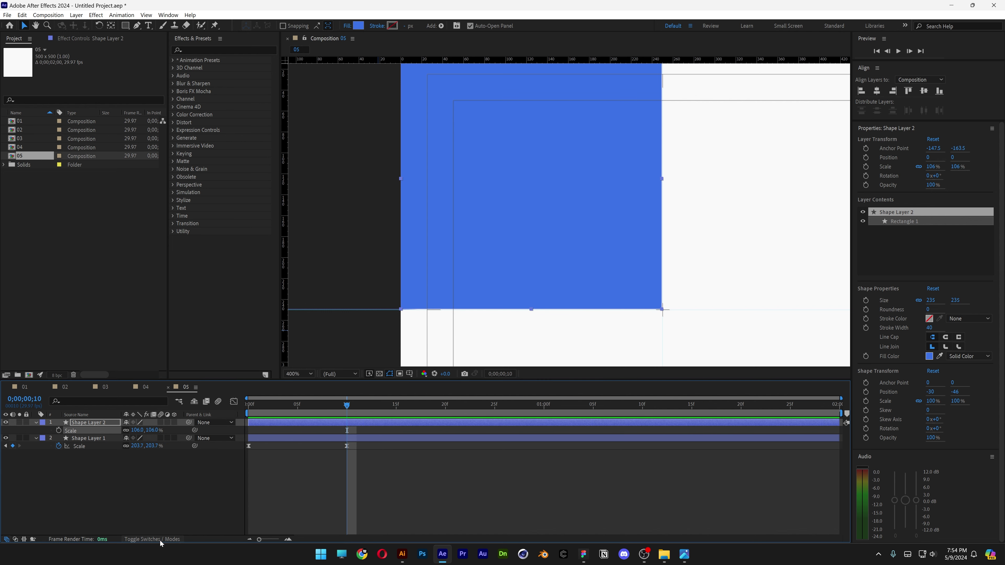
pyautogui.click(161, 539)
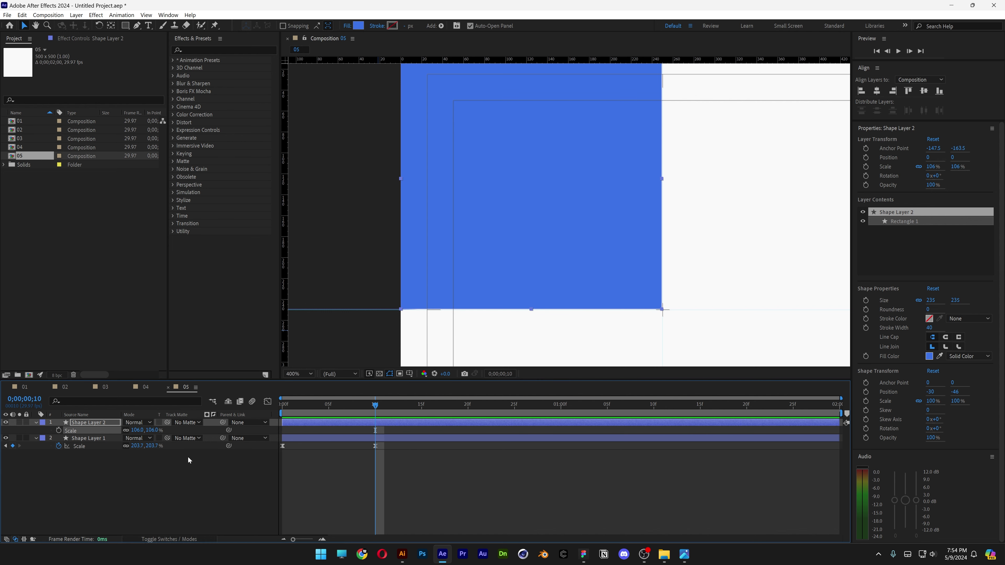
pyautogui.moveTo(157, 439); pyautogui.dragTo(93, 425)
# - Duplicate the square and circle layers as a pair, stack the copies on top, and place them in the composition's upper-right quadrant
pyautogui.moveTo(242, 485); pyautogui.dragTo(49, 423)
pyautogui.hotkey('ctrl', 'd')
pyautogui.press(',')
pyautogui.press(',')
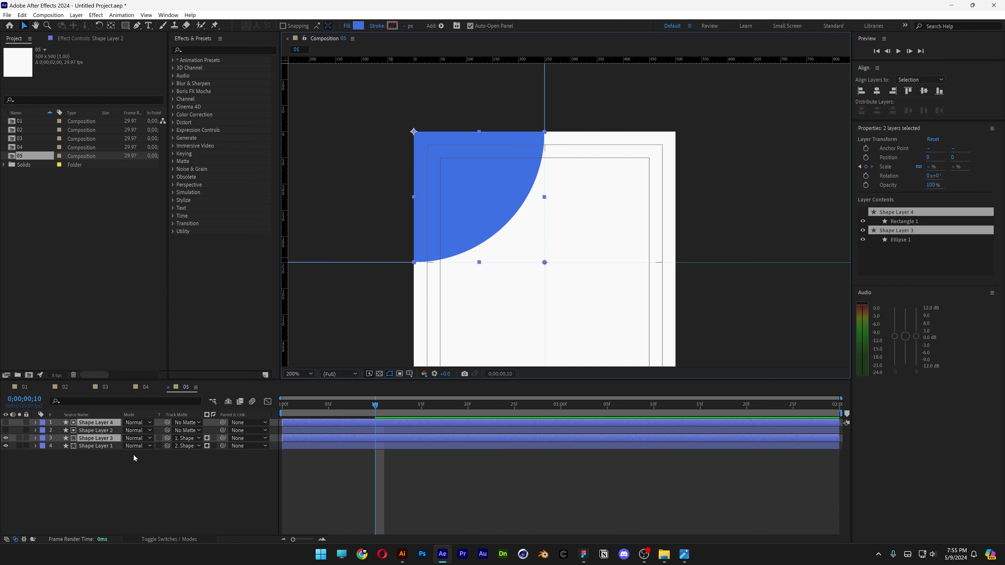
pyautogui.hotkey('ctrl', ']')
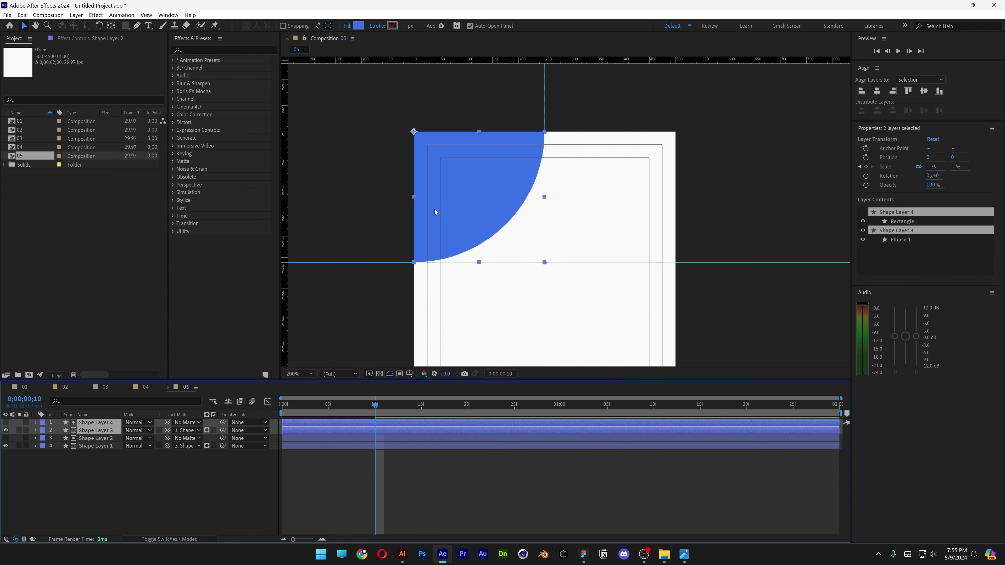
pyautogui.moveTo(435, 212); pyautogui.dragTo(564, 207)
# - Duplicate the upper-right matte and circle pair and move the copy to position 250, 250 in the lower-right quadrant
pyautogui.hotkey('ctrl', 'd')
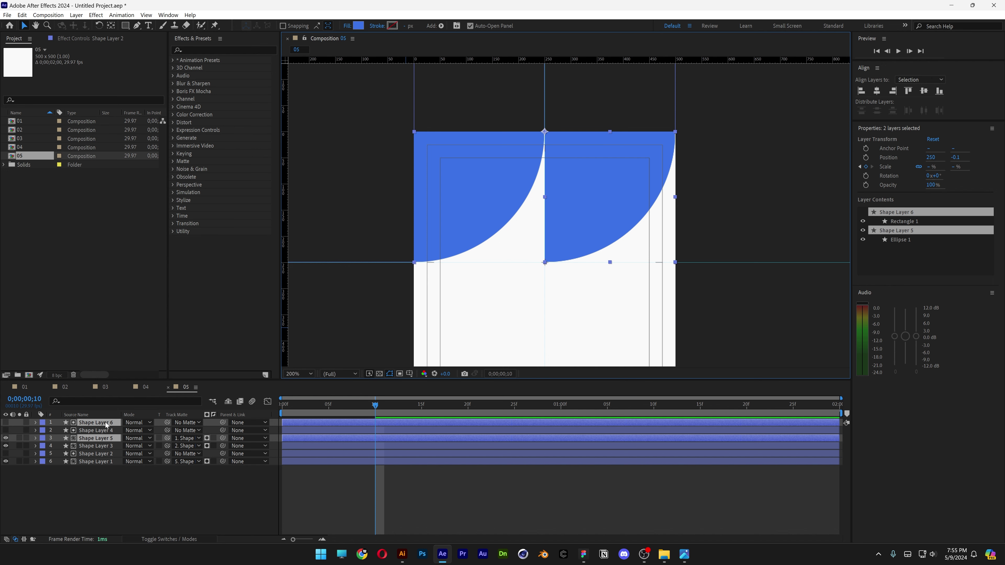
pyautogui.moveTo(105, 422); pyautogui.dragTo(107, 426)
pyautogui.press('space')
pyautogui.moveTo(593, 228); pyautogui.dragTo(597, 255)
pyautogui.press('v')
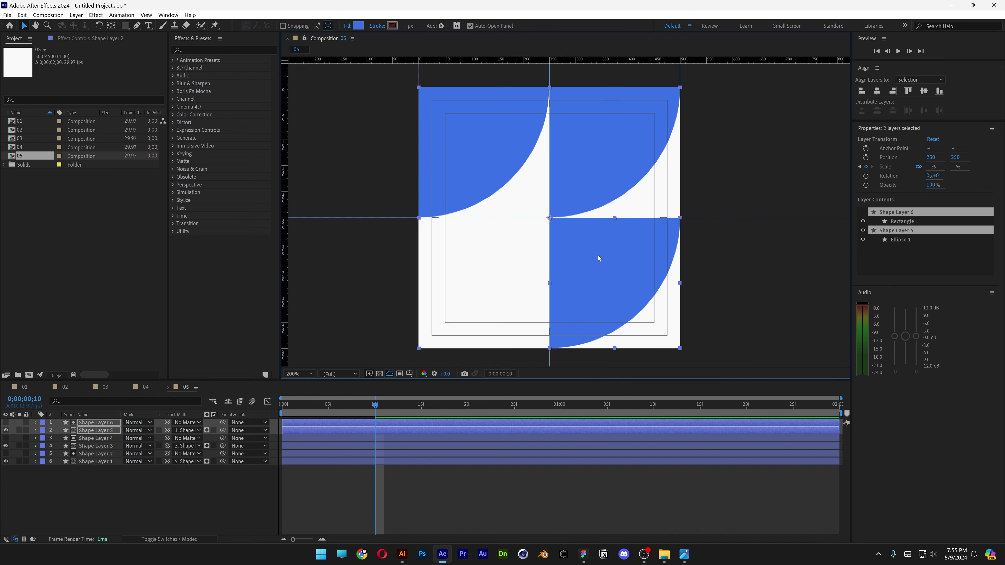
# - Duplicate the lower-right pair, move the copy into the lower-left quadrant and preview the four growing quarter circles
pyautogui.hotkey('ctrl', 'd')
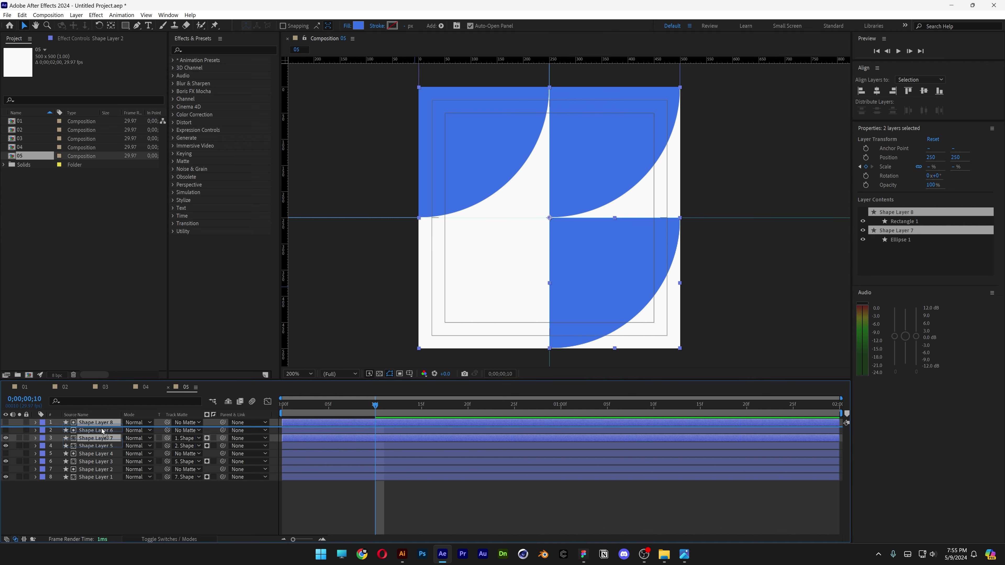
pyautogui.hotkey('ctrl', ']')
pyautogui.moveTo(594, 292); pyautogui.dragTo(483, 297)
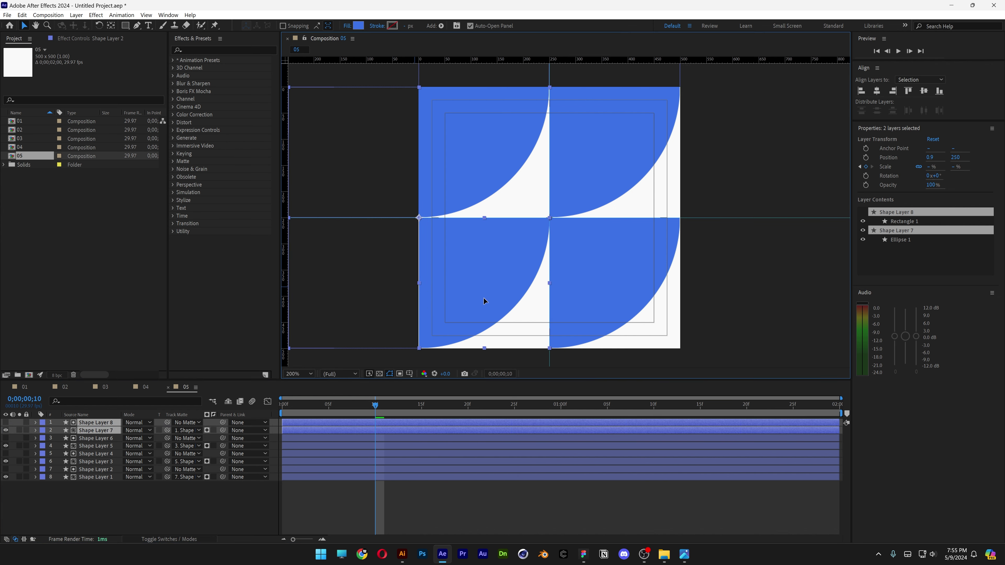
pyautogui.press('space')
pyautogui.press('space')
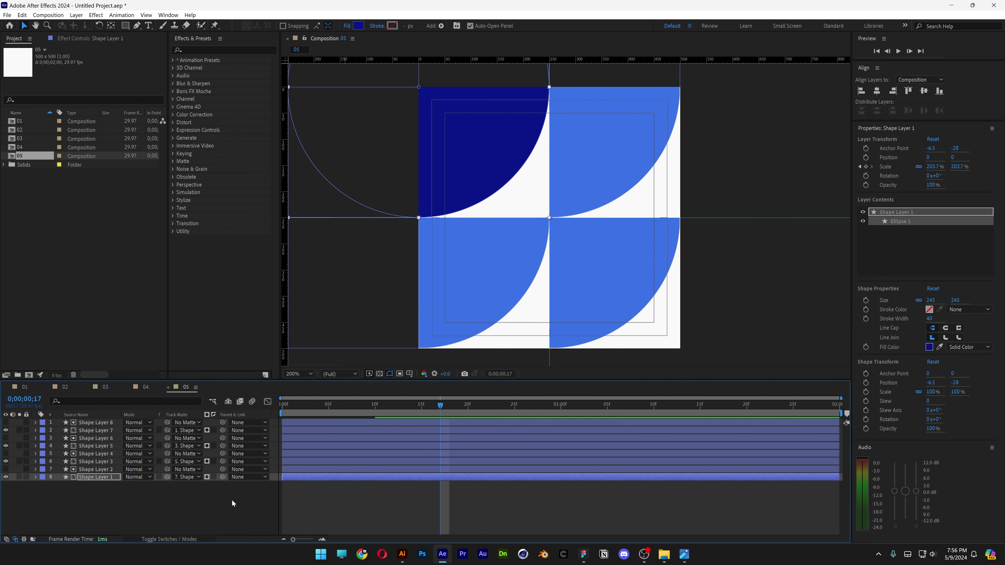
# - Change the upper-left quarter circle's fill to dark blue and reveal the keyframes of all layers
pyautogui.moveTo(231, 501); pyautogui.dragTo(54, 360)
pyautogui.hotkey('ctrl', 'a')
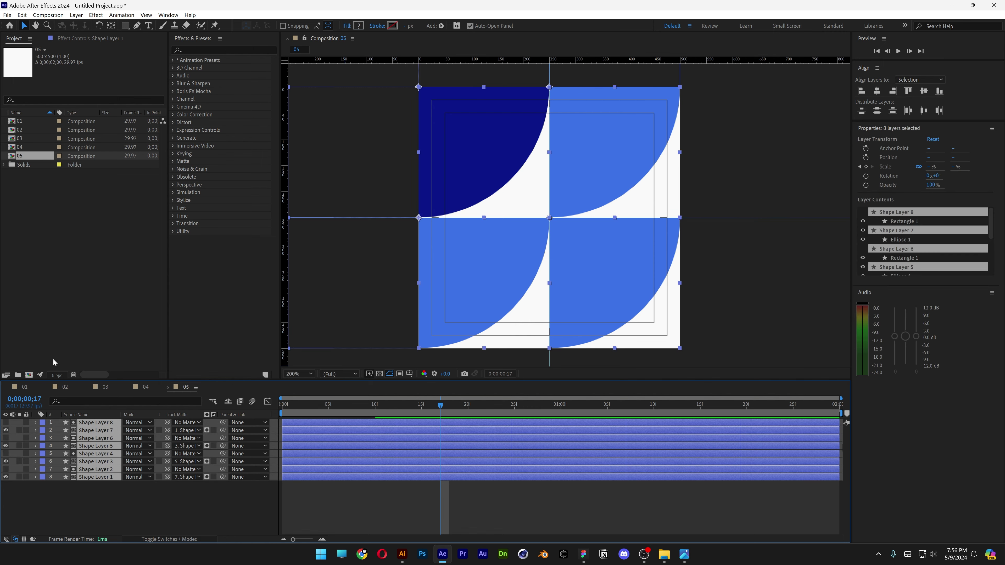
pyautogui.press('u')
# - Shift the upper-right and lower-right circles' scale keyframes to start at frame 5
pyautogui.moveTo(392, 482); pyautogui.dragTo(262, 493)
pyautogui.moveTo(282, 485); pyautogui.dragTo(329, 485)
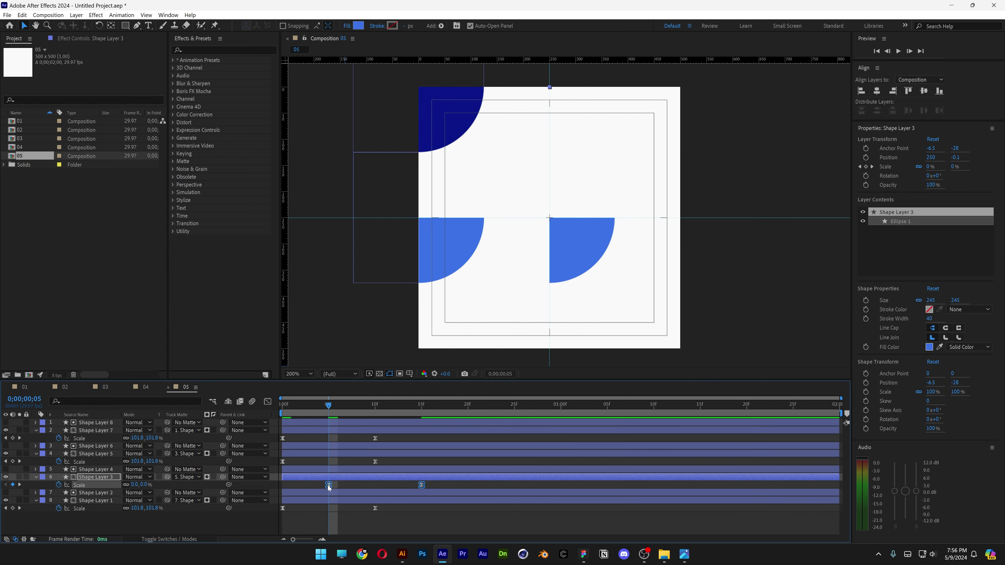
pyautogui.moveTo(390, 460); pyautogui.dragTo(269, 466)
pyautogui.moveTo(283, 463); pyautogui.dragTo(329, 465)
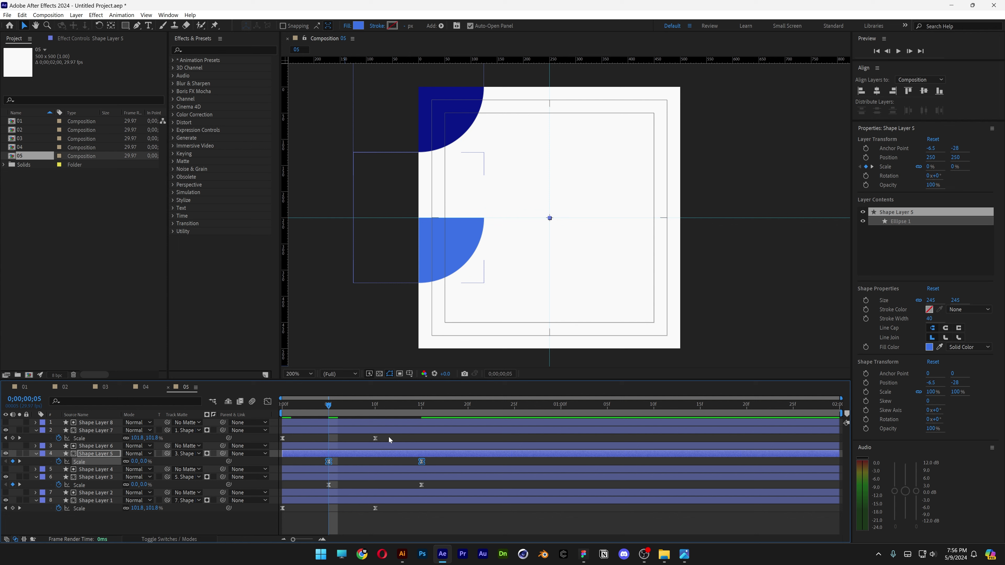
# - Shift the lower-left circle's scale keyframes to start at frame 10 and preview the staggered growth
pyautogui.click(108, 424)
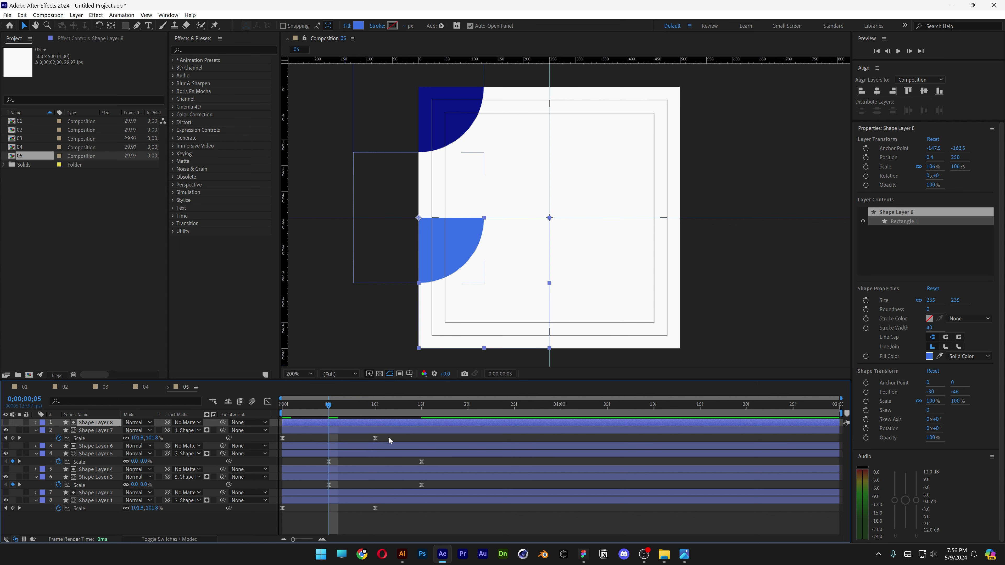
pyautogui.moveTo(389, 437)
pyautogui.mouseDown()
pyautogui.moveTo(262, 449)
pyautogui.moveTo(376, 439)
pyautogui.mouseUp()
pyautogui.press('Home')
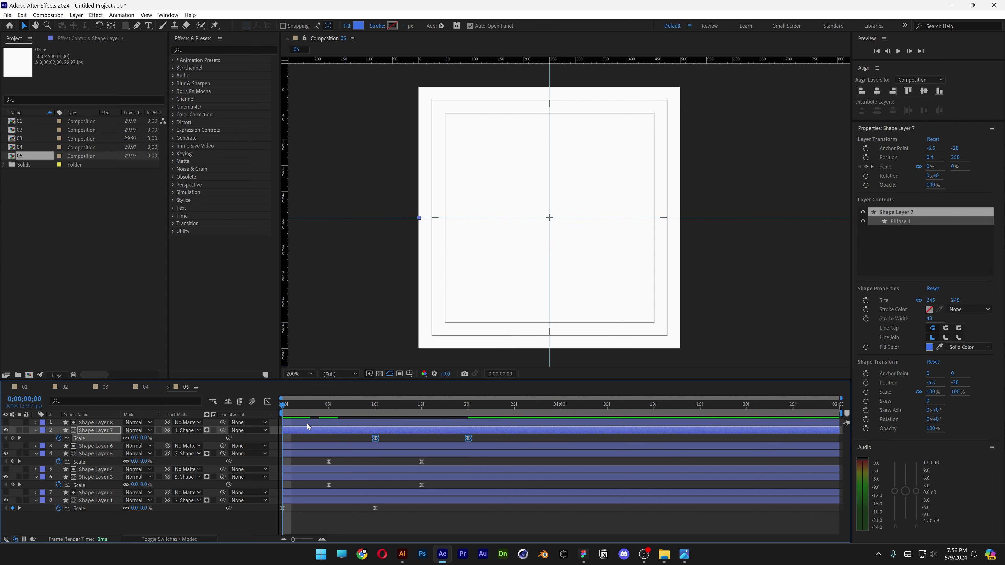
pyautogui.click(447, 525)
pyautogui.press('space')
pyautogui.press('space')
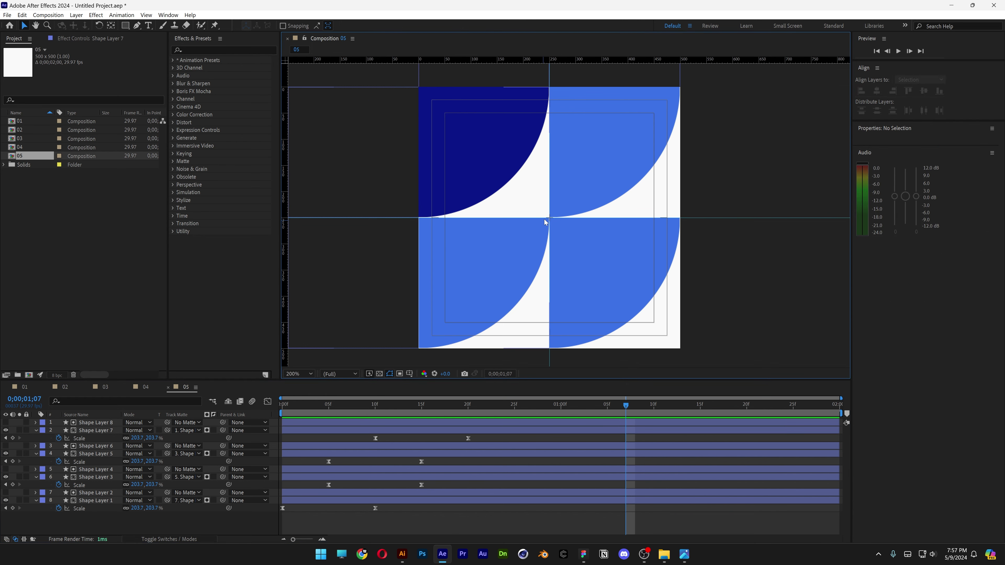
# - Check the seam where the tiles meet and paste a copy of the lower-left circle's scale keyframes at 0;00;01;05
pyautogui.scroll(3, 545, 221)
pyautogui.moveTo(491, 235); pyautogui.dragTo(588, 213)
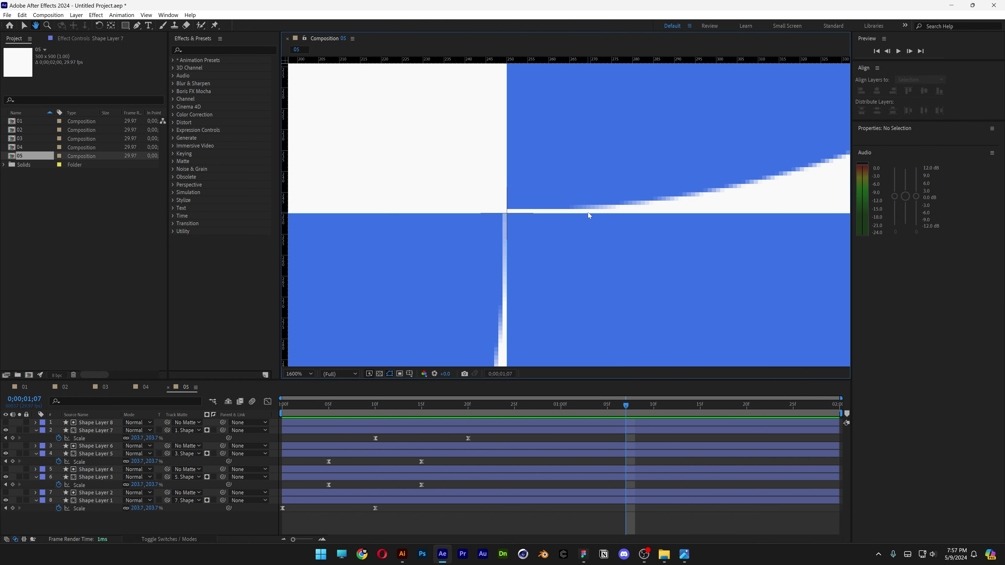
pyautogui.scroll(-5, 588, 215)
pyautogui.click(468, 405)
pyautogui.moveTo(468, 403); pyautogui.dragTo(607, 404)
pyautogui.moveTo(497, 437); pyautogui.dragTo(327, 440)
pyautogui.hotkey('ctrl', 'c')
pyautogui.hotkey('ctrl', 'v')
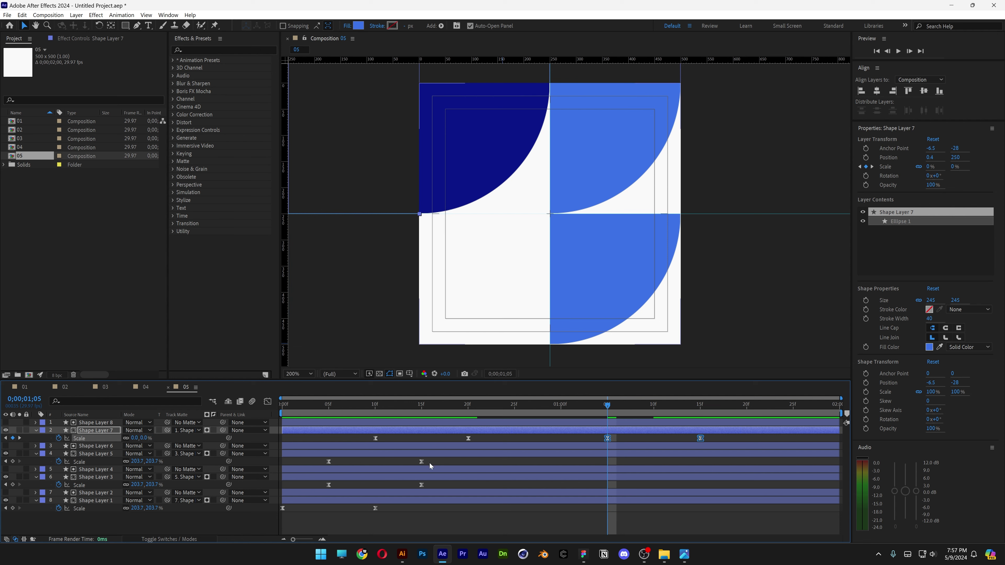
# - Paste copies of the lower-right, upper-right and upper-left circles' own scale keyframes at 0;00;01;05
pyautogui.moveTo(430, 463); pyautogui.dragTo(284, 465)
pyautogui.hotkey('ctrl', 'c')
pyautogui.hotkey('ctrl', 'v')
pyautogui.moveTo(429, 482); pyautogui.dragTo(292, 487)
pyautogui.hotkey('ctrl', 'c')
pyautogui.hotkey('ctrl', 'v')
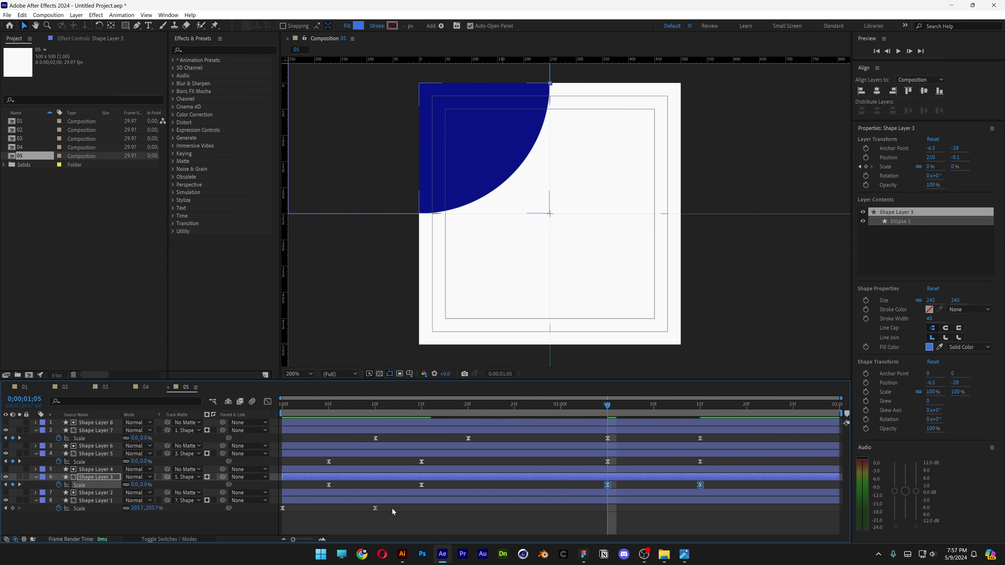
pyautogui.moveTo(391, 505); pyautogui.dragTo(277, 512)
pyautogui.hotkey('ctrl', 'c')
pyautogui.hotkey('ctrl', 'v')
# - Stagger the pasted keyframes so the right-hand circles start at 0;00;01;10 and the upper-left circle at 0;00;01;15
pyautogui.moveTo(711, 457); pyautogui.dragTo(591, 498)
pyautogui.moveTo(608, 461); pyautogui.dragTo(652, 464)
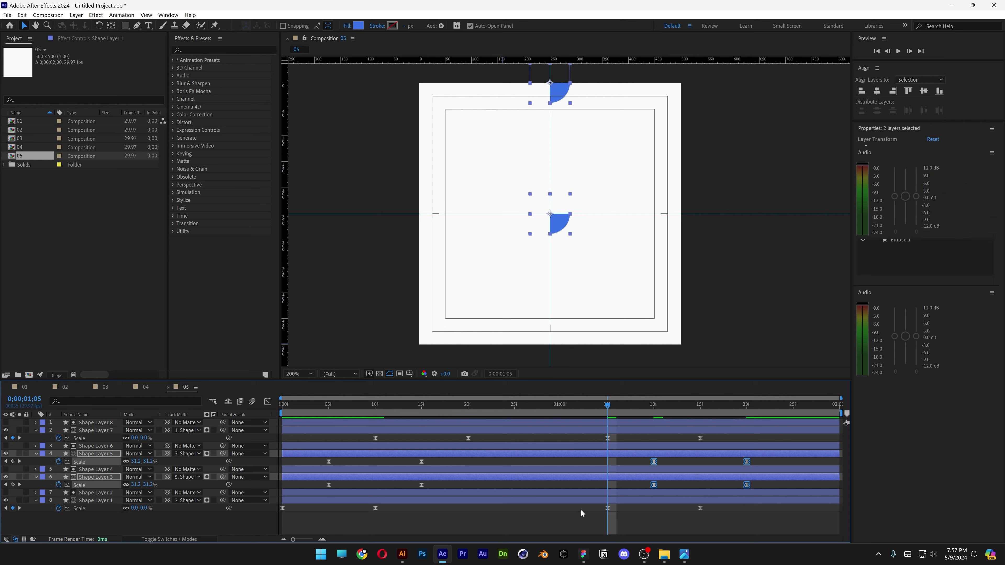
pyautogui.moveTo(581, 509); pyautogui.dragTo(746, 436)
# - Make the second set of scale keyframes shrink the circles to 0 %, start it five frames earlier and preview the loop
pyautogui.keyDown('shift'); pyautogui.click(700, 438); pyautogui.keyUp('shift')
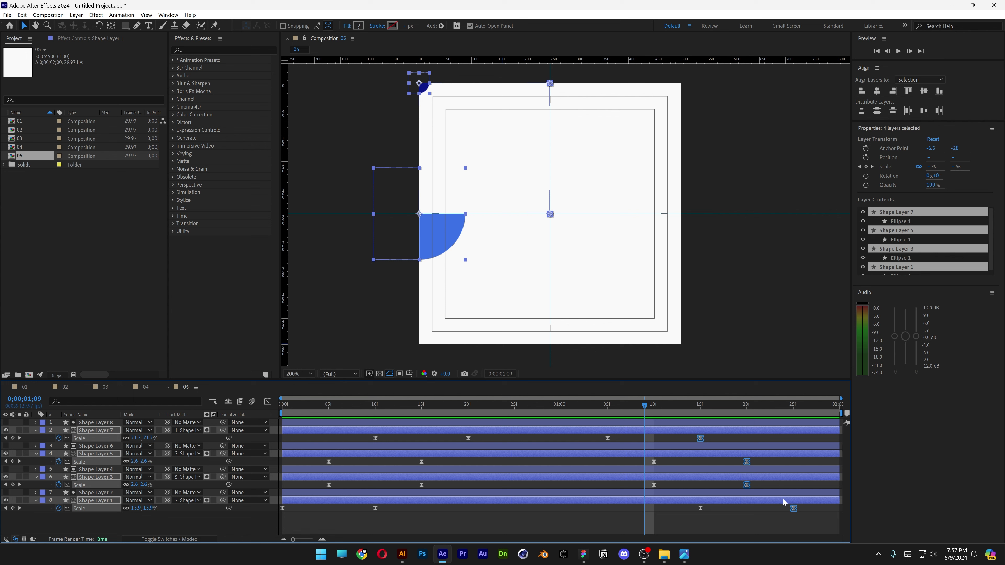
pyautogui.moveTo(793, 510); pyautogui.dragTo(608, 498)
pyautogui.moveTo(735, 527); pyautogui.dragTo(655, 438)
pyautogui.moveTo(507, 405); pyautogui.dragTo(371, 395)
pyautogui.press('space')
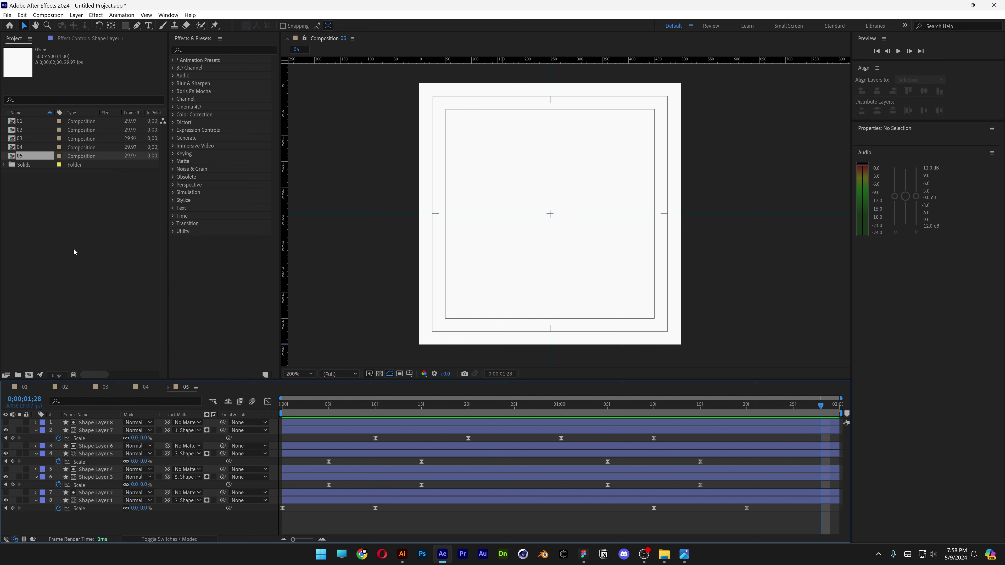
# - Create a new 1500 x 1000 px composition with the default name
pyautogui.rightClick(74, 252)
pyautogui.click(90, 255)
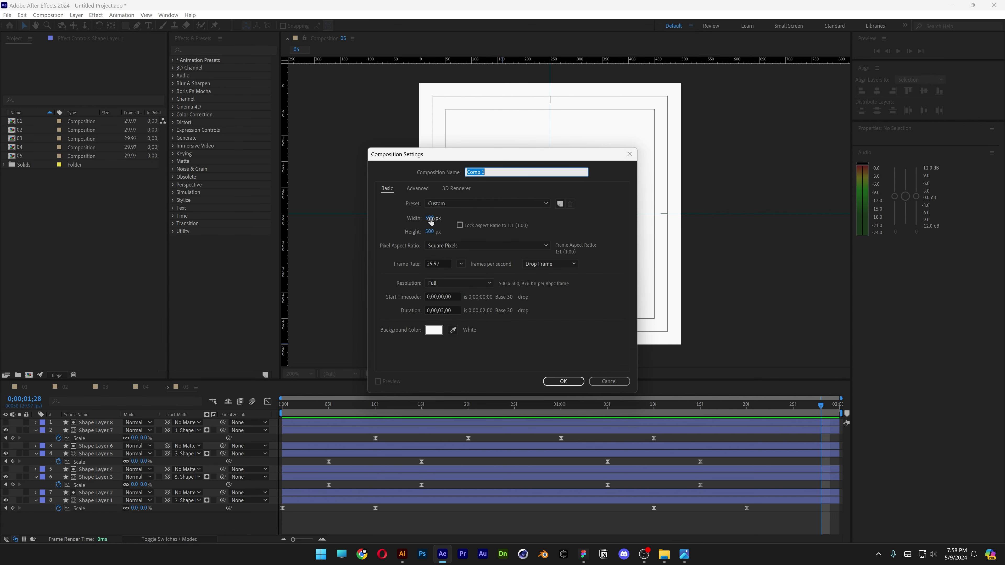
pyautogui.click(430, 218)
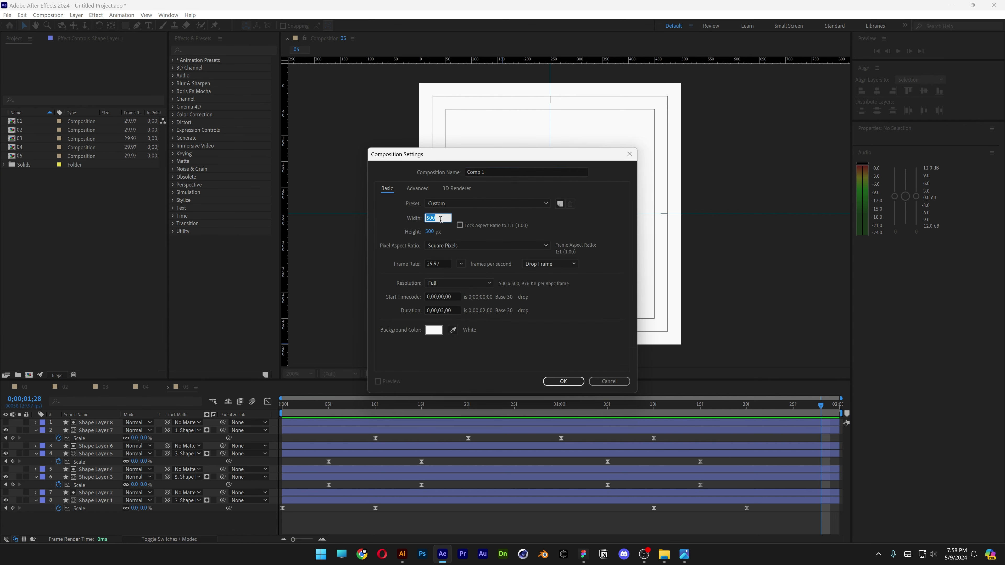
pyautogui.click(430, 232)
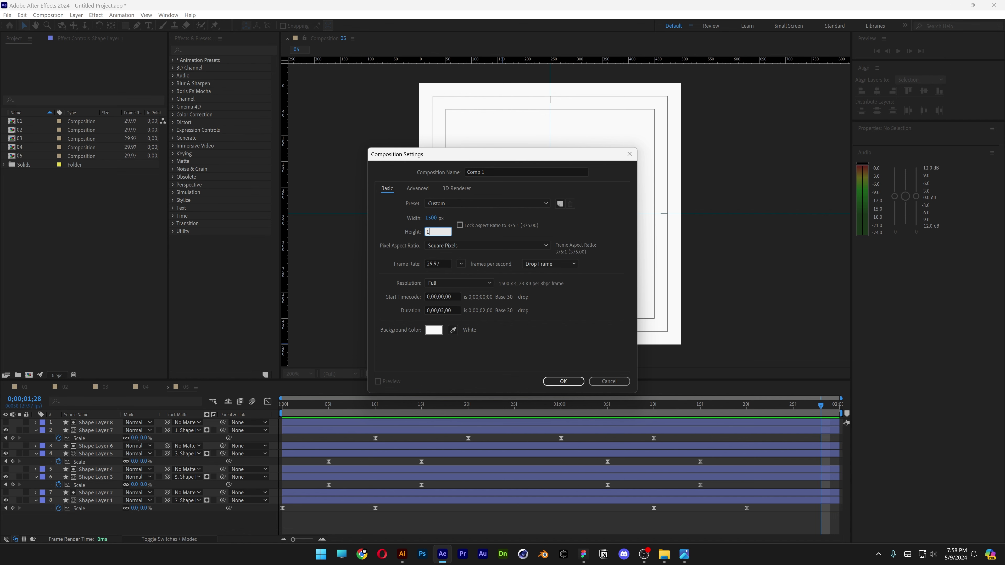
pyautogui.write('1000')
pyautogui.click(569, 381)
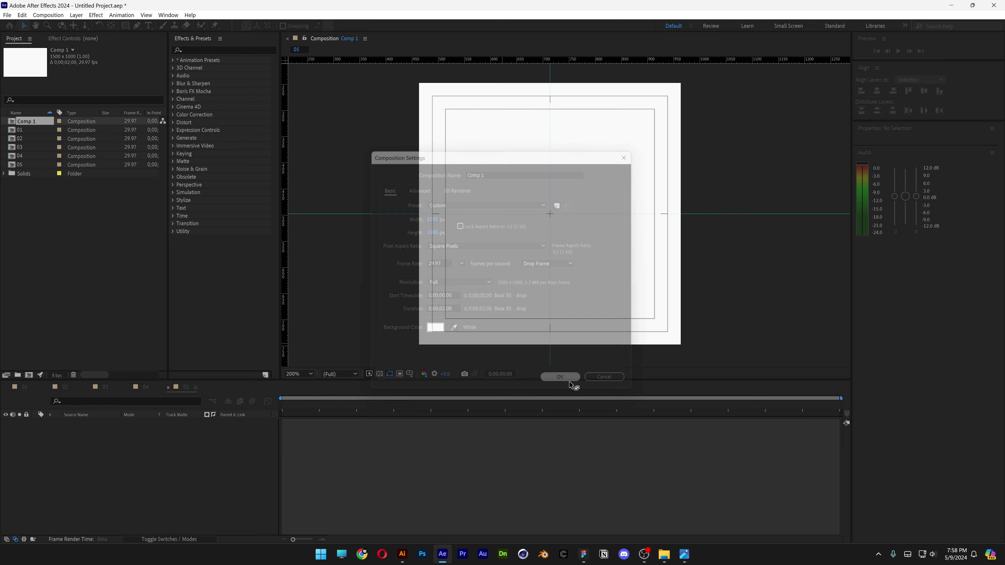
# - Turn off the title/action safe overlay and display the grid in the new composition
pyautogui.click(410, 373)
pyautogui.click(418, 383)
pyautogui.click(409, 373)
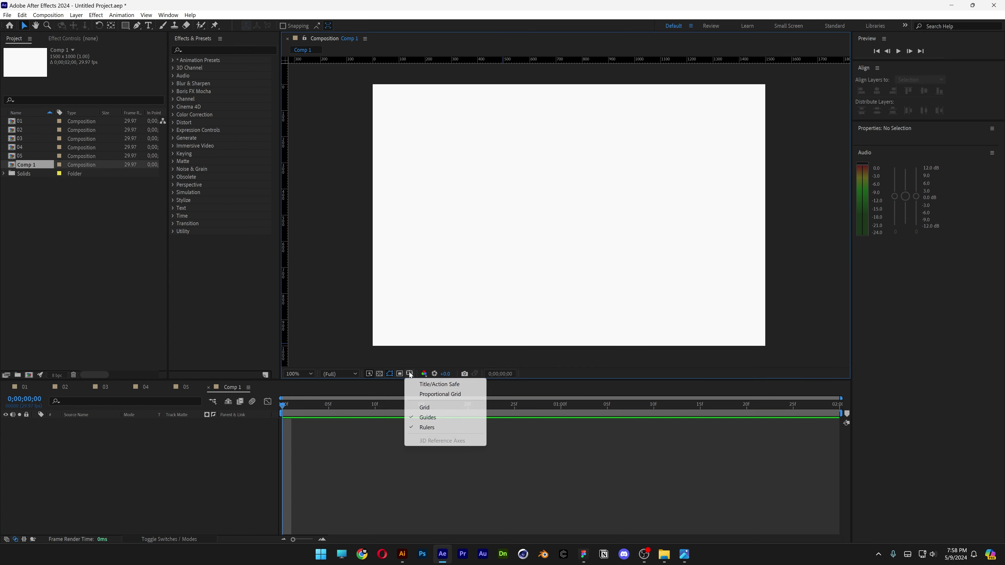
pyautogui.click(429, 405)
# - Add compositions 01 to 05 to Comp 1 as layers and scrub forward to a frame where their shapes are visible
pyautogui.click(25, 156)
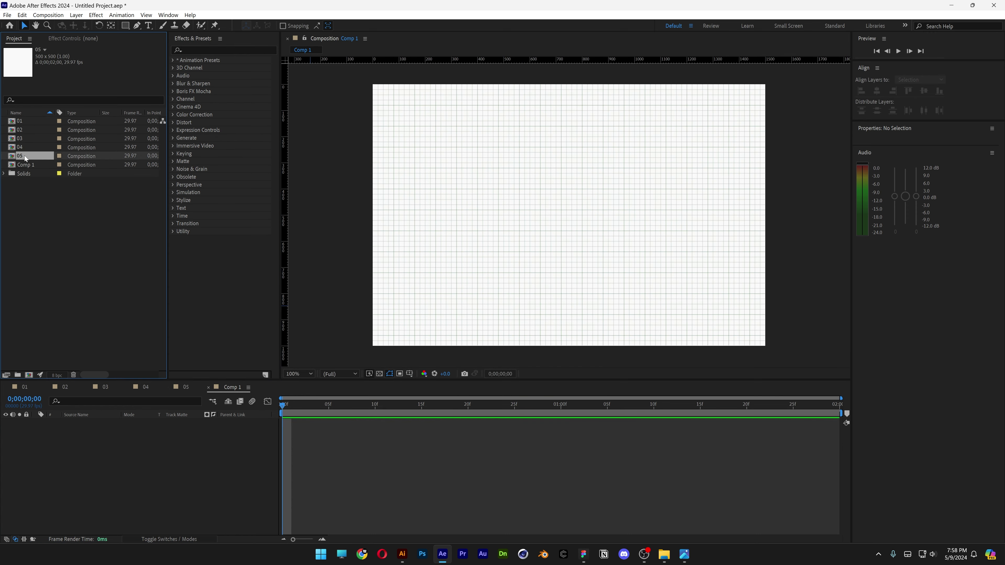
pyautogui.keyDown('shift'); pyautogui.click(25, 120); pyautogui.keyUp('shift')
pyautogui.moveTo(21, 123); pyautogui.dragTo(144, 423)
pyautogui.moveTo(285, 407); pyautogui.dragTo(528, 411)
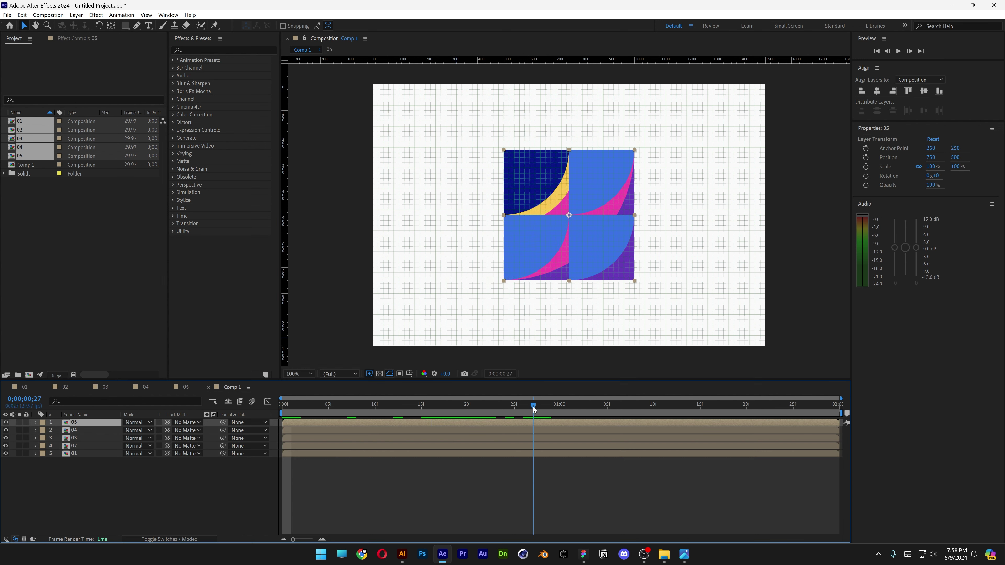
# - Rotate tile 05 by 90° and align it to the composition's lower-right corner
pyautogui.moveTo(594, 239); pyautogui.dragTo(711, 291)
pyautogui.press('r')
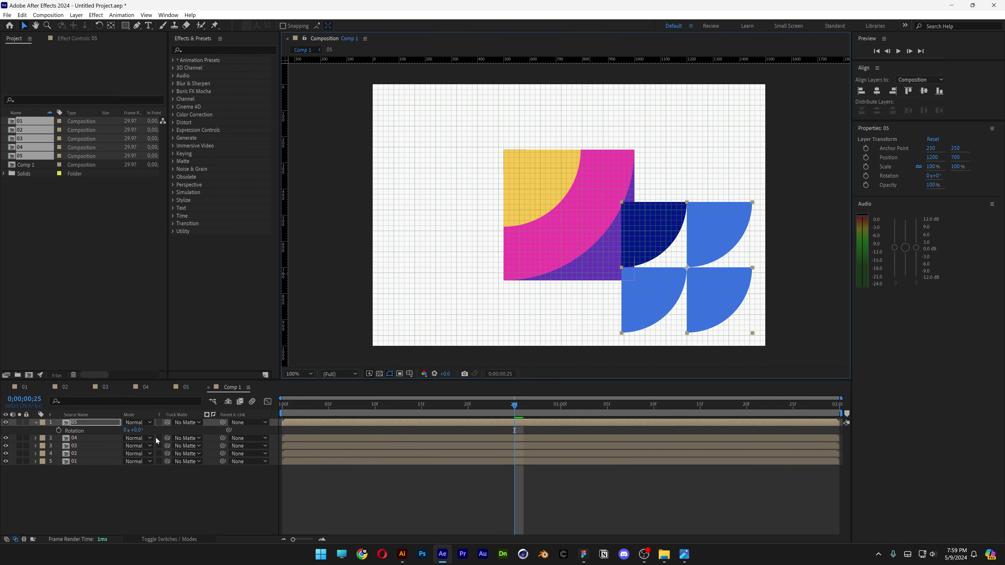
pyautogui.click(141, 430)
pyautogui.write('90')
pyautogui.press('Return')
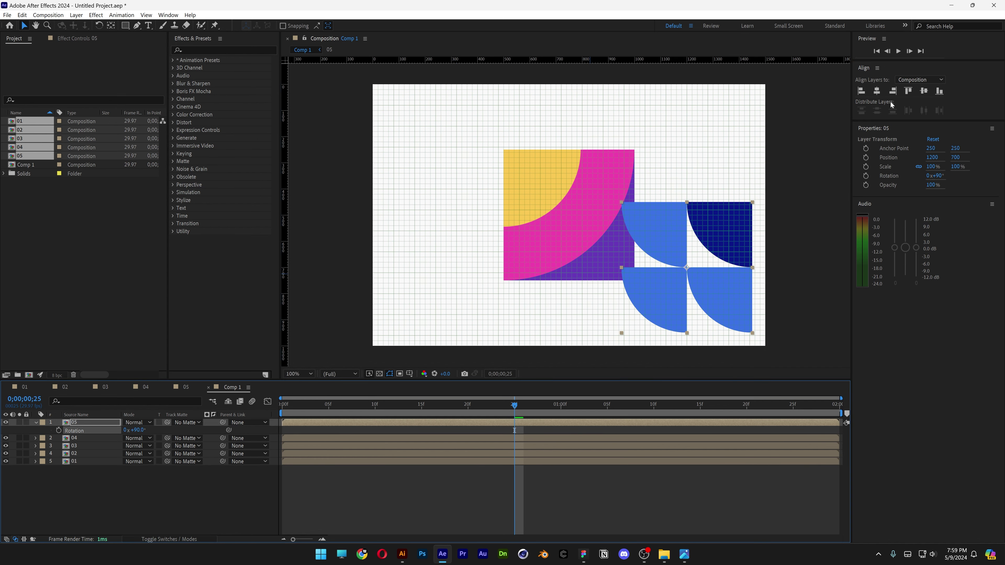
pyautogui.click(892, 91)
pyautogui.click(938, 91)
# - Place tile 04 directly beside tile 05 and align it to the composition's bottom edge
pyautogui.click(573, 208)
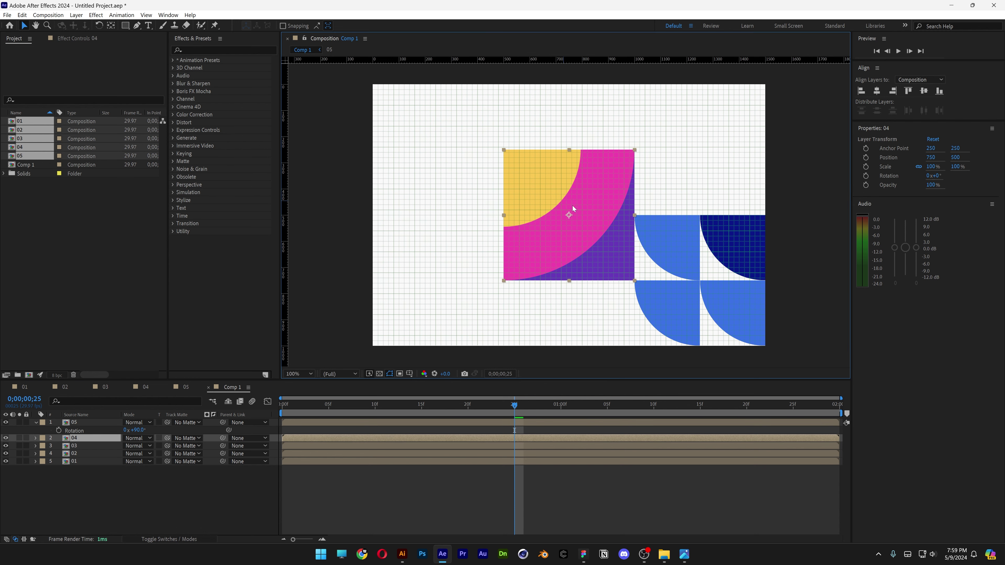
pyautogui.moveTo(587, 222); pyautogui.dragTo(617, 264)
pyautogui.click(937, 93)
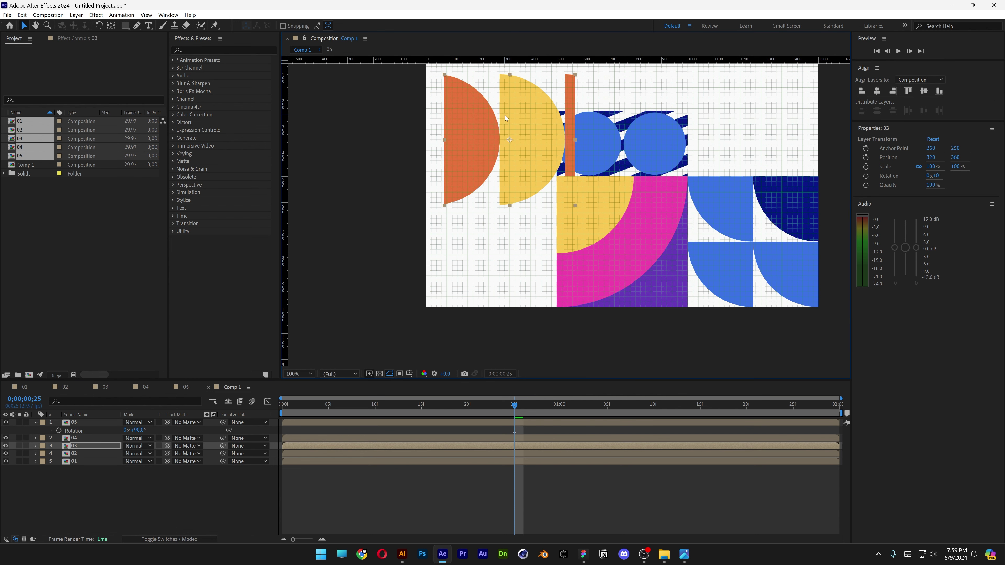
# - Duplicate tile 03, align the copy to the composition's lower-left corner, rotate it -90° and select the other tile 03
pyautogui.hotkey('ctrl', 'd')
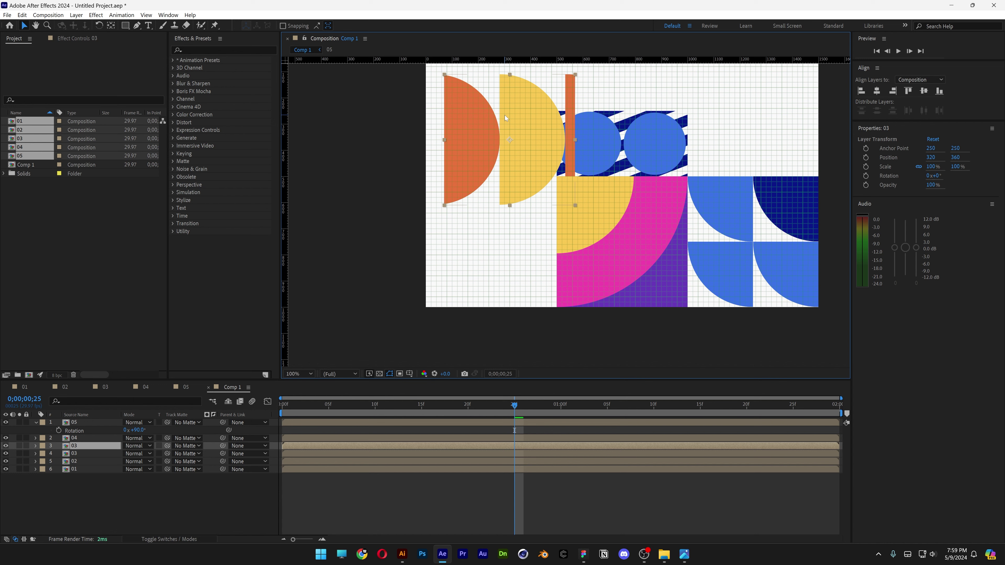
pyautogui.moveTo(495, 170); pyautogui.dragTo(449, 252)
pyautogui.click(861, 91)
pyautogui.click(939, 90)
pyautogui.press('r')
pyautogui.click(139, 453)
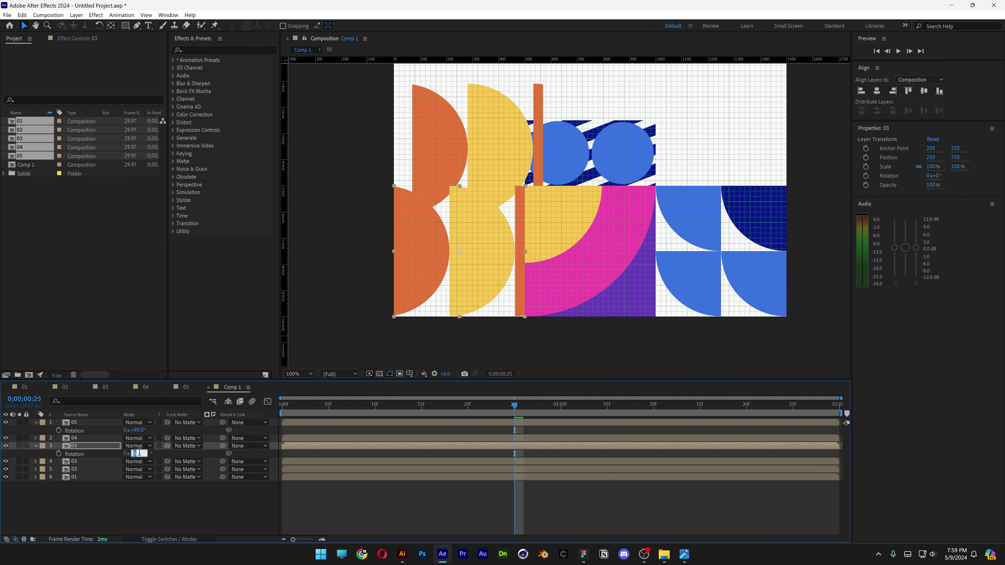
pyautogui.press('Return')
pyautogui.click(105, 461)
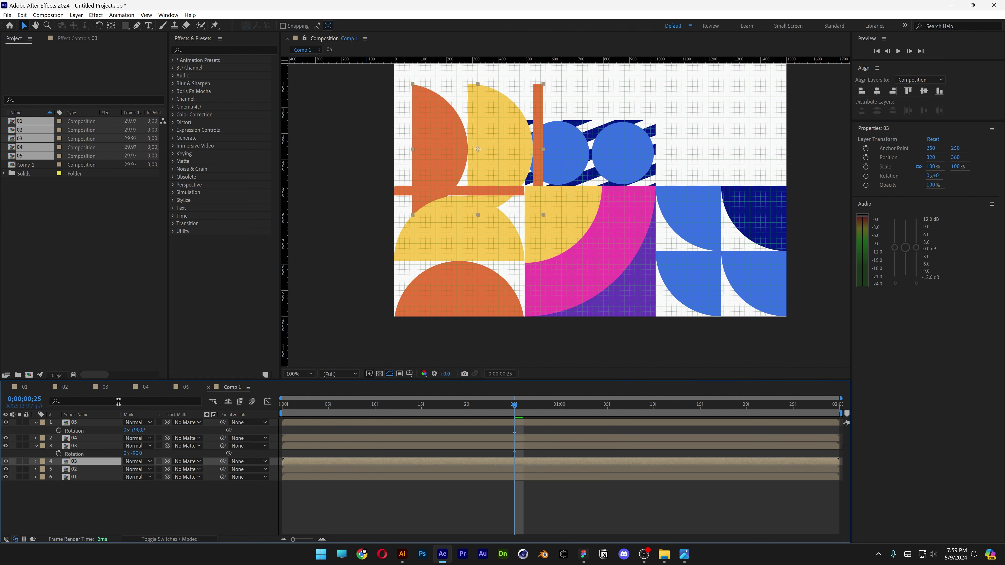
# - Align the unrotated tile 03 to the composition's upper-right corner
pyautogui.moveTo(548, 202); pyautogui.dragTo(487, 241)
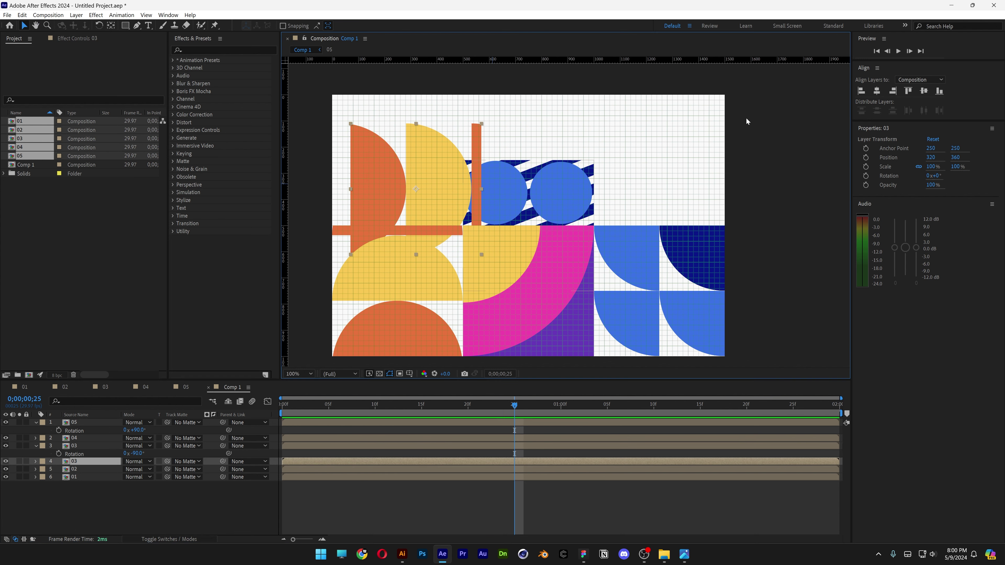
pyautogui.click(892, 90)
pyautogui.click(908, 91)
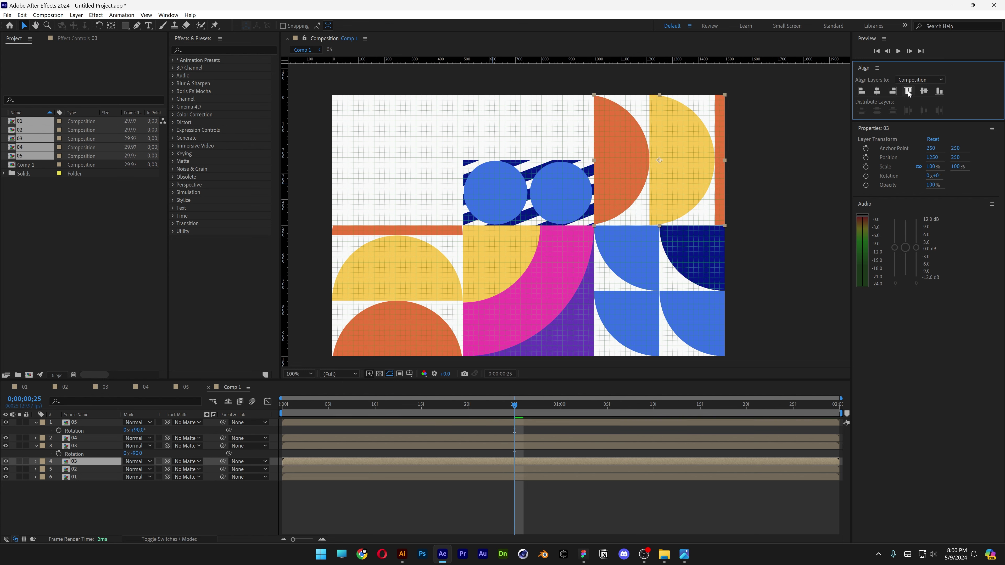
# - Align tile 02 to the composition's top edge and tile 01 to its upper-left corner
pyautogui.click(83, 469)
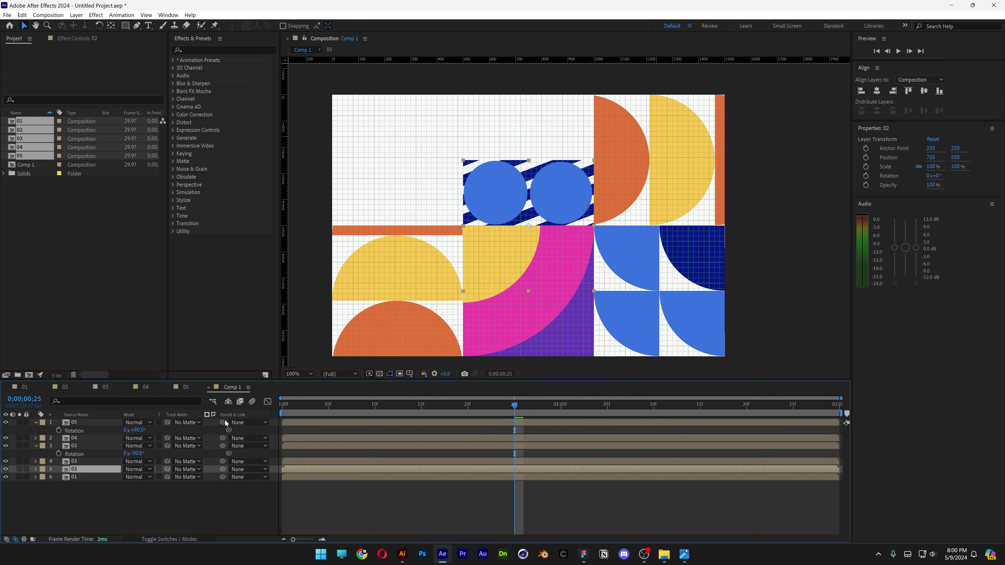
pyautogui.click(907, 91)
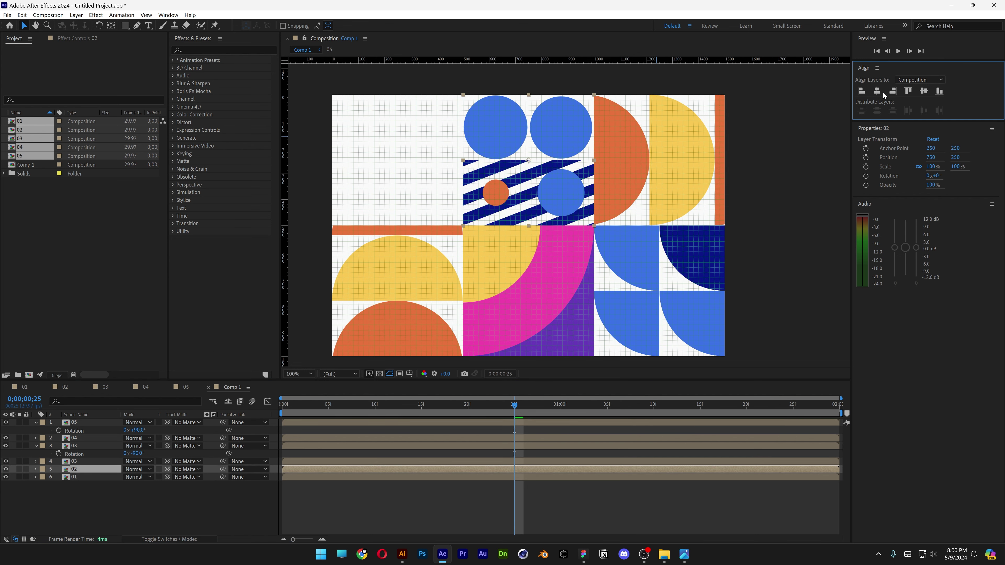
pyautogui.click(84, 478)
pyautogui.click(861, 91)
pyautogui.click(908, 91)
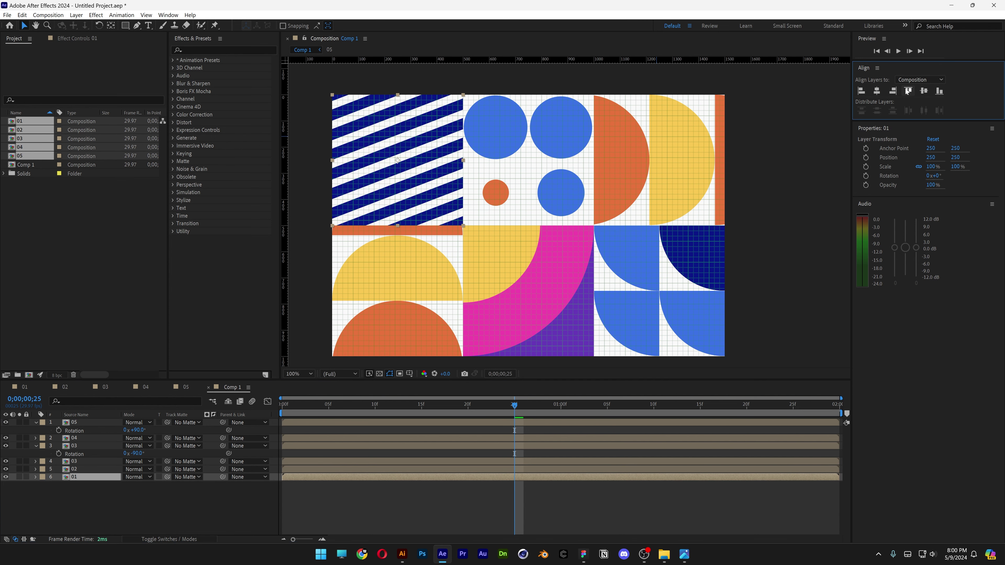
# - Deselect the layers and preview the assembled tile grid animation from the first frame
pyautogui.click(752, 185)
pyautogui.moveTo(388, 404); pyautogui.dragTo(233, 396)
pyautogui.press('space')
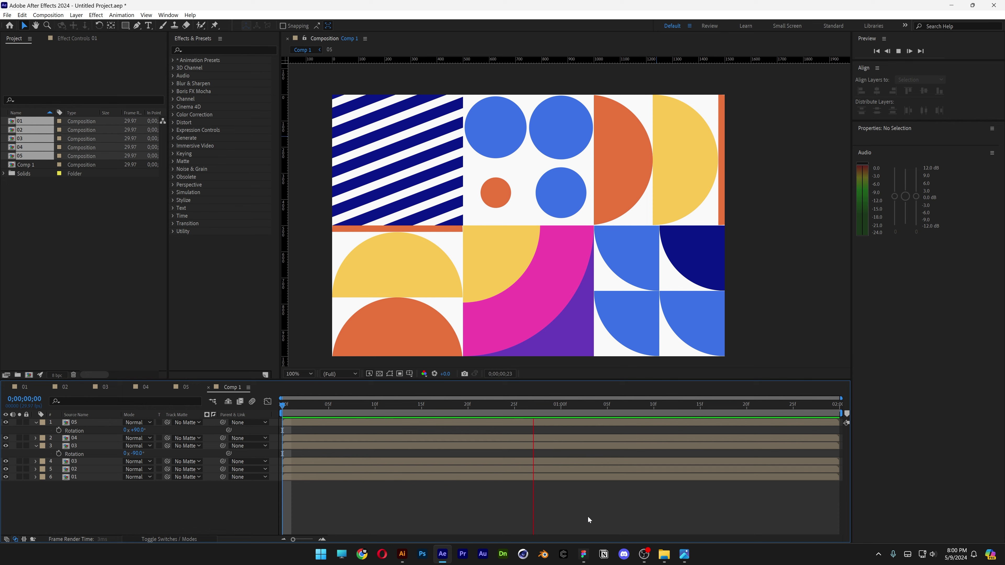